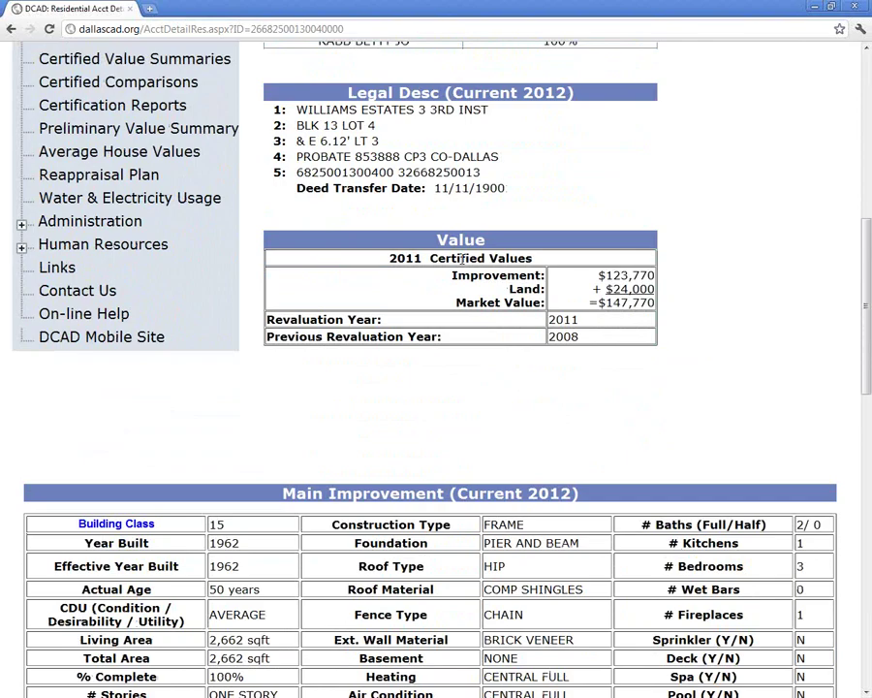
- Enlarge the page and read down past improvements, land, exemptions and $2,462.86 taxes to the History link
{"action": "scroll", "coordinate": [462, 260], "scroll_direction": "down", "scroll_amount": 2}
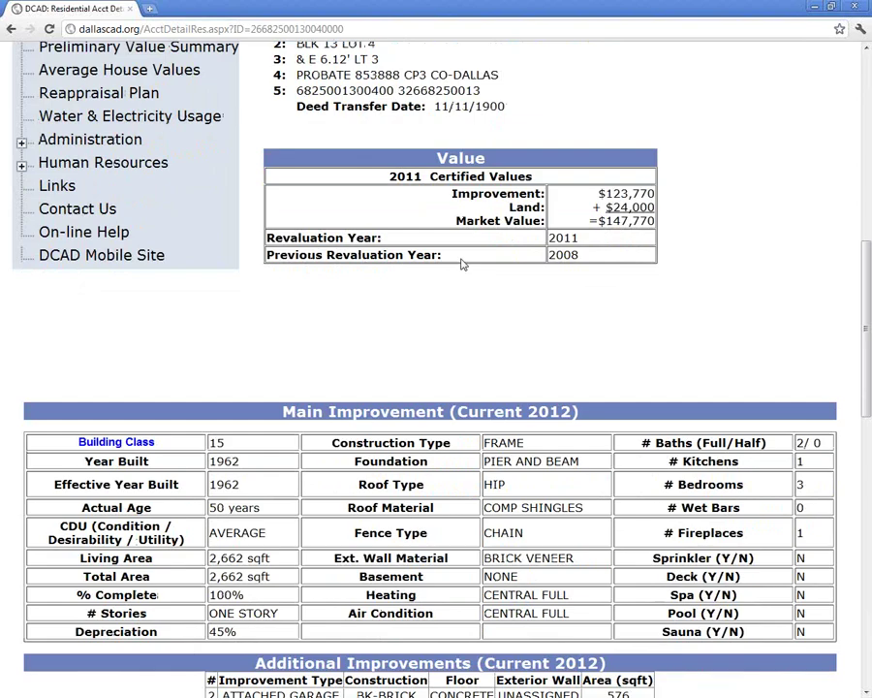
{"action": "key", "text": "ctrl+plus"}
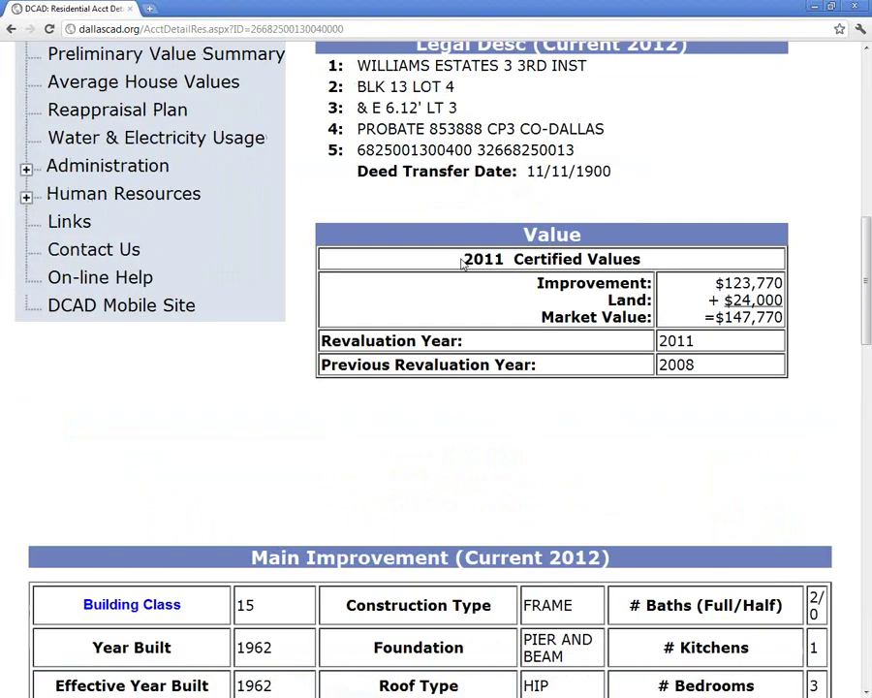
{"action": "scroll", "coordinate": [462, 261], "scroll_direction": "down", "scroll_amount": 1}
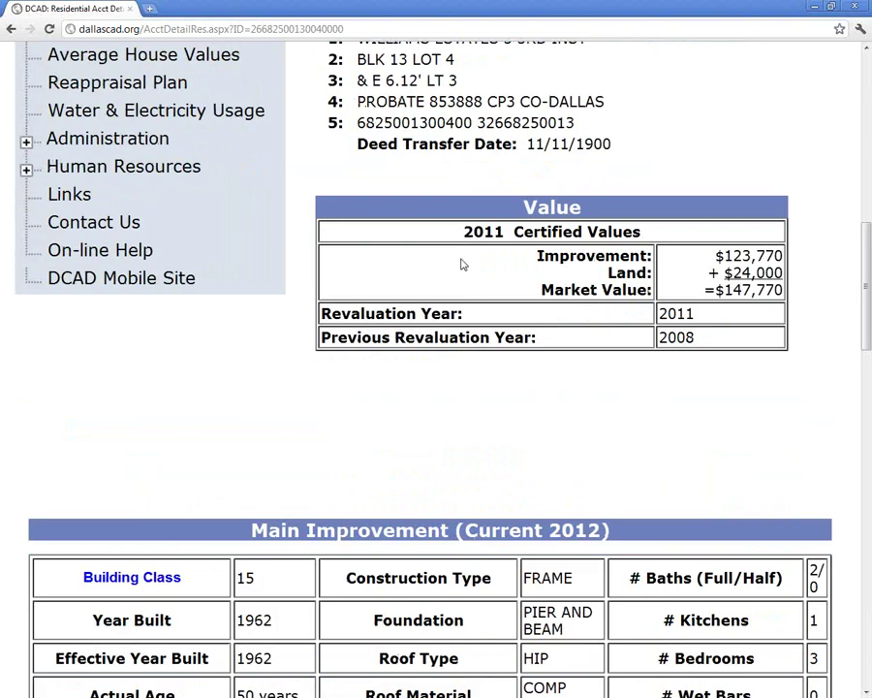
{"action": "scroll", "coordinate": [462, 264], "scroll_direction": "down", "scroll_amount": 8}
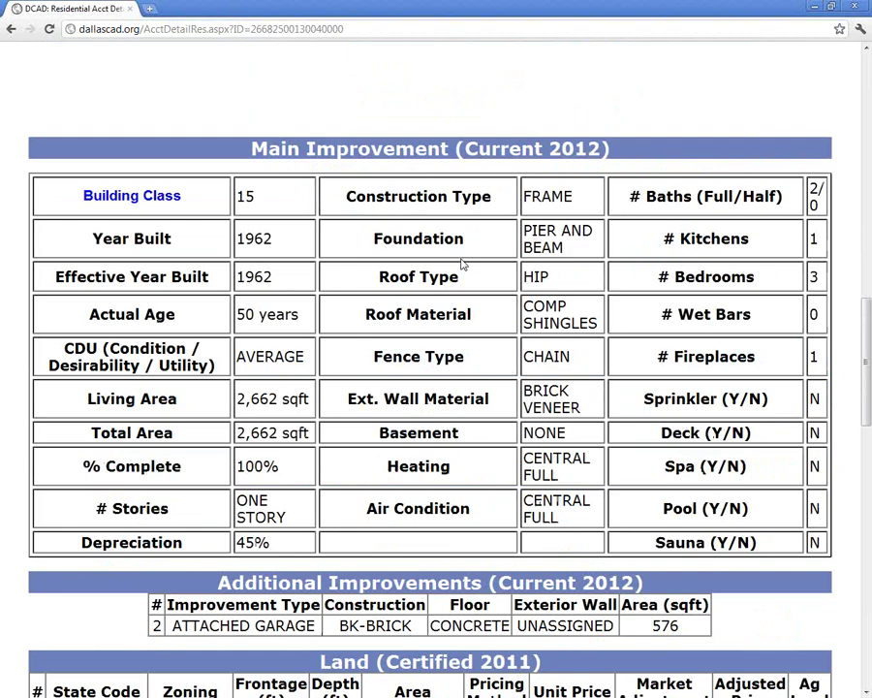
{"action": "scroll", "coordinate": [462, 263], "scroll_direction": "down", "scroll_amount": 1}
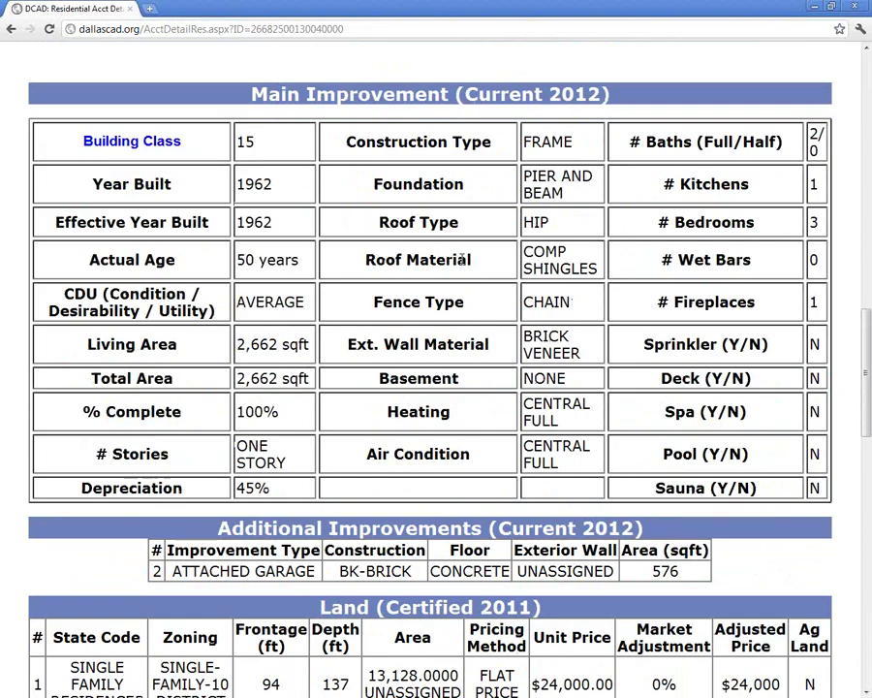
{"action": "scroll", "coordinate": [471, 259], "scroll_direction": "down", "scroll_amount": 2}
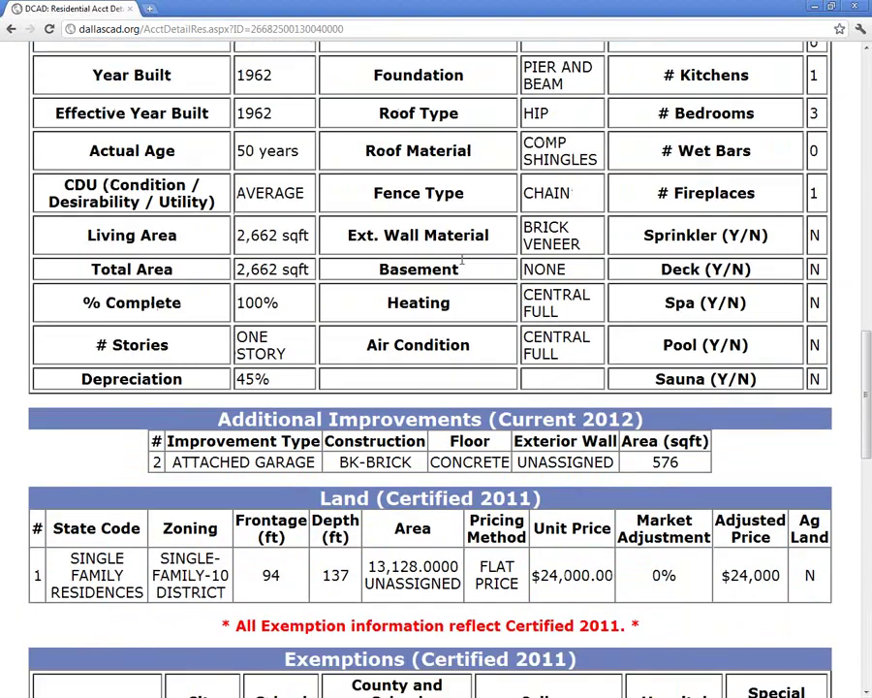
{"action": "scroll", "coordinate": [461, 260], "scroll_direction": "down", "scroll_amount": 8}
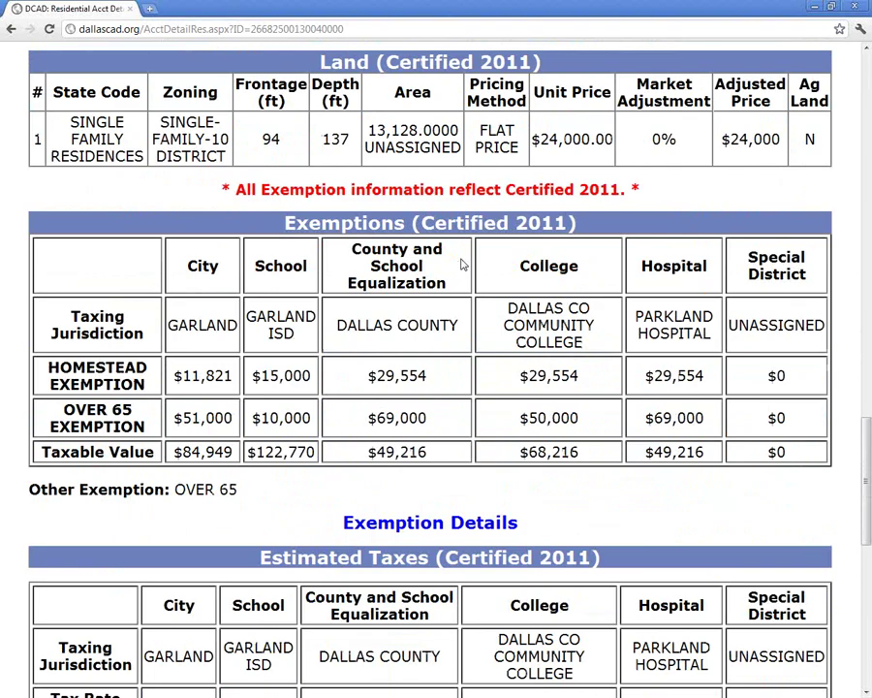
{"action": "scroll", "coordinate": [462, 264], "scroll_direction": "down", "scroll_amount": 1}
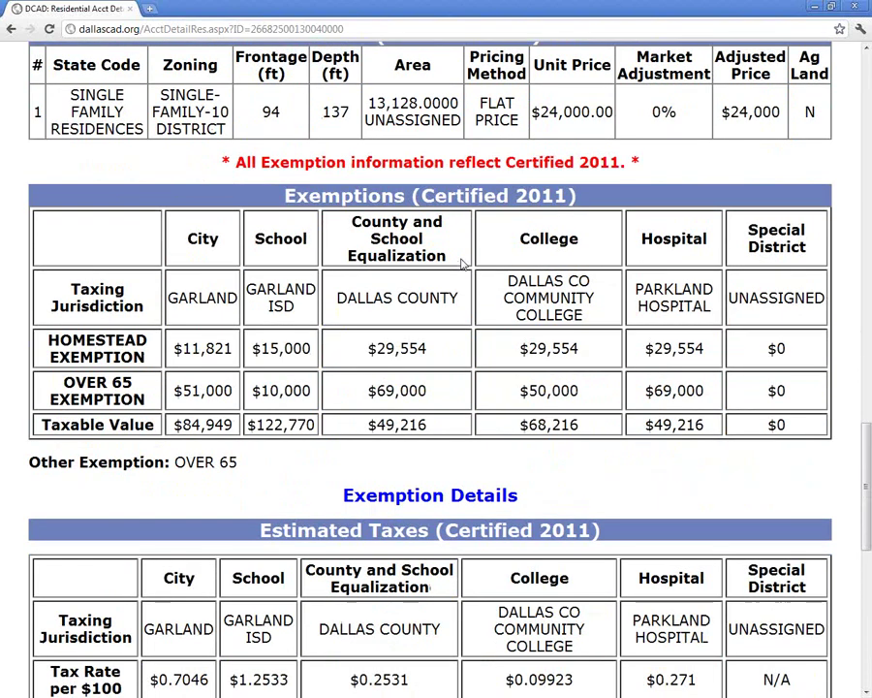
{"action": "scroll", "coordinate": [463, 264], "scroll_direction": "down", "scroll_amount": 2}
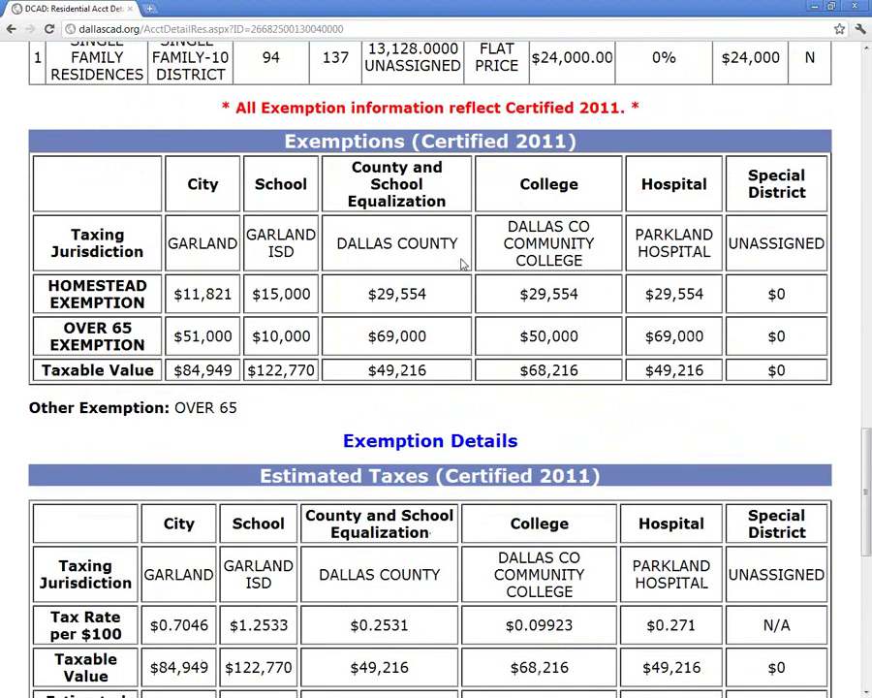
{"action": "scroll", "coordinate": [463, 264], "scroll_direction": "down", "scroll_amount": 5}
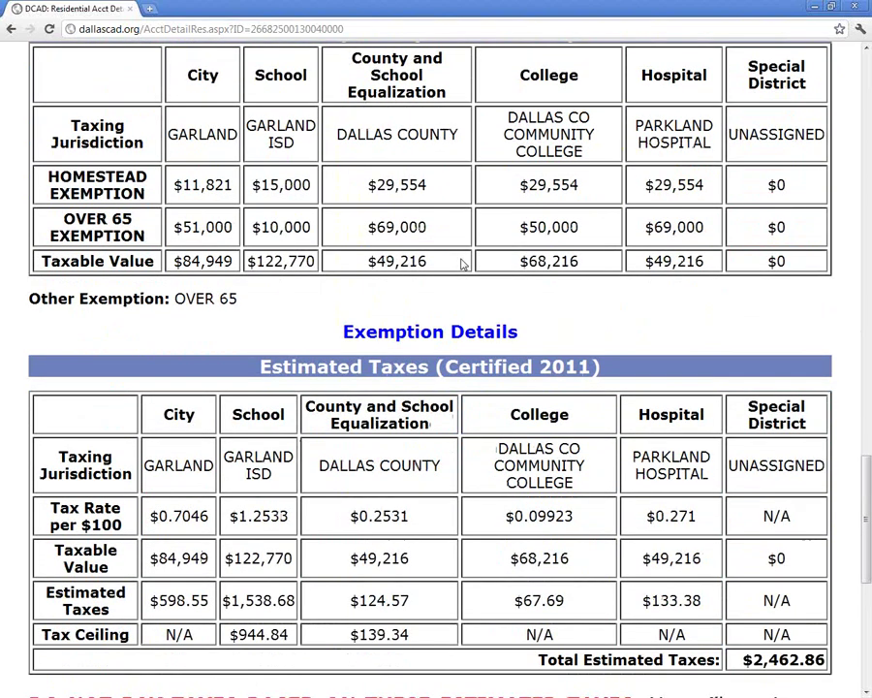
{"action": "scroll", "coordinate": [463, 264], "scroll_direction": "down", "scroll_amount": 8}
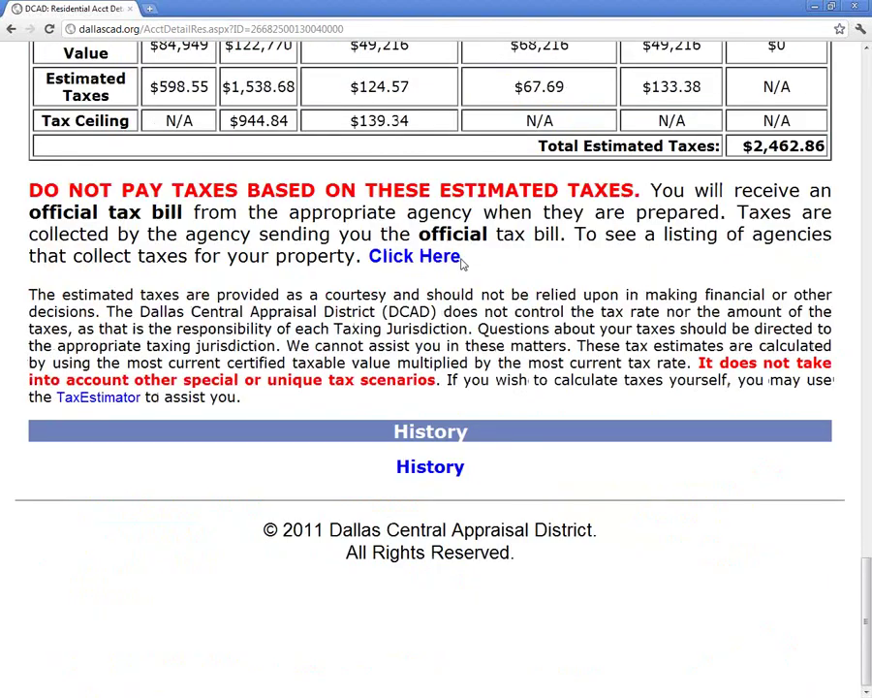
{"action": "left_click", "coordinate": [432, 466]}
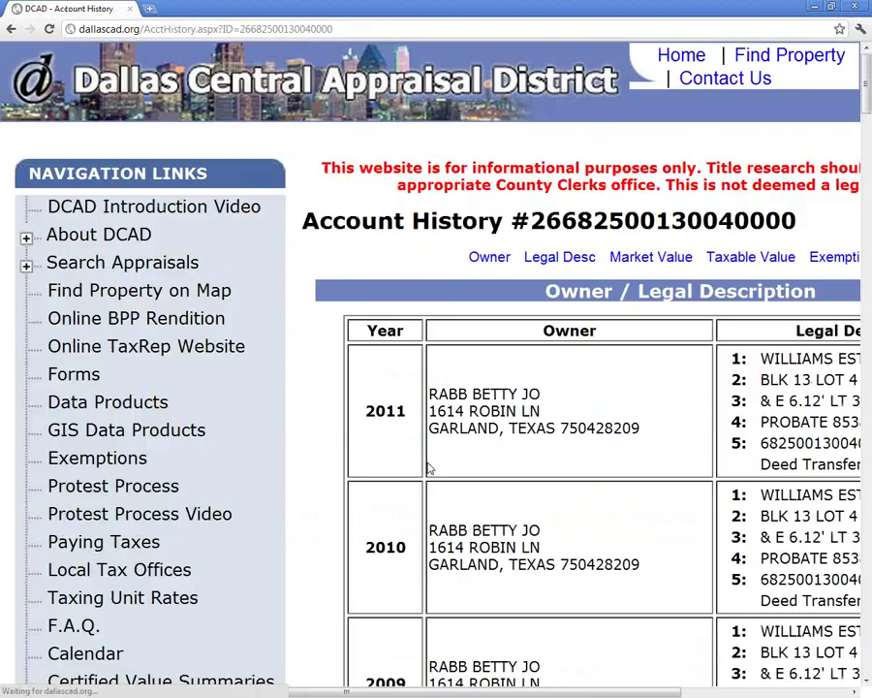
- Jump to the yearly Taxable Value table, then scroll back up to the Market Value table
{"action": "scroll", "coordinate": [521, 471], "scroll_direction": "right", "scroll_amount": 5}
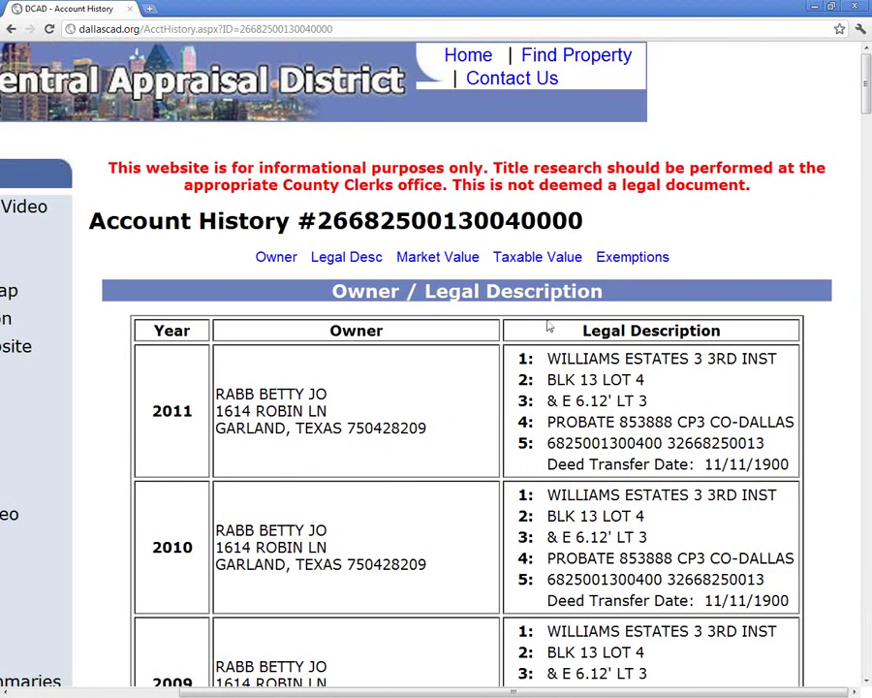
{"action": "left_click", "coordinate": [548, 258]}
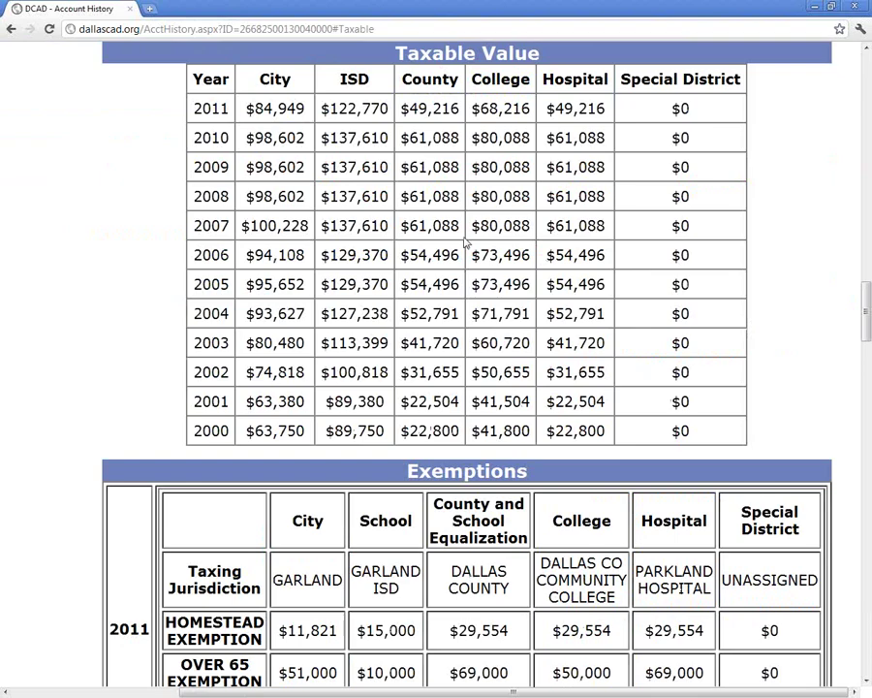
{"action": "scroll", "coordinate": [466, 242], "scroll_direction": "up", "scroll_amount": 1}
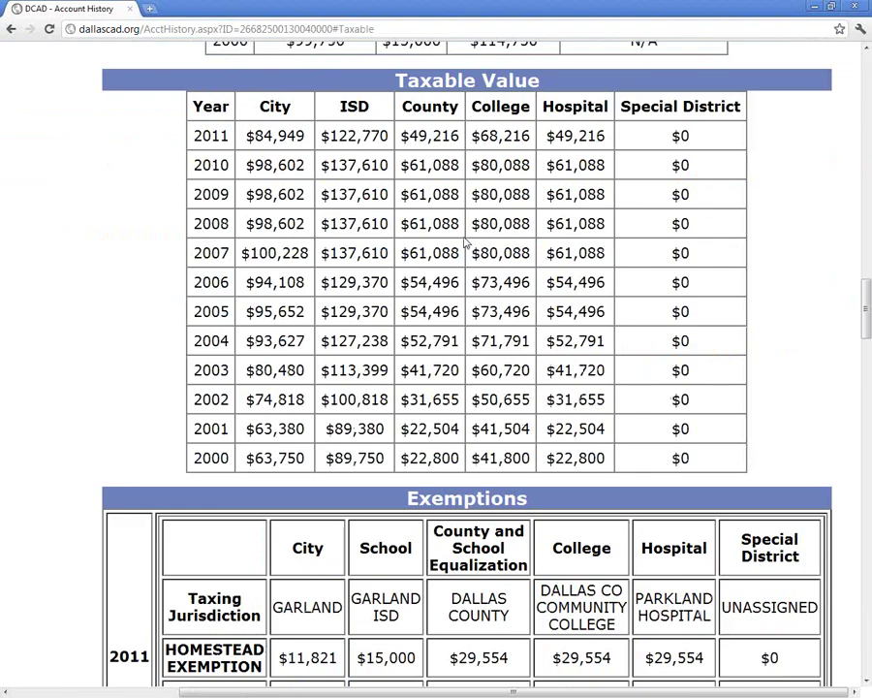
{"action": "scroll", "coordinate": [465, 243], "scroll_direction": "up", "scroll_amount": 5}
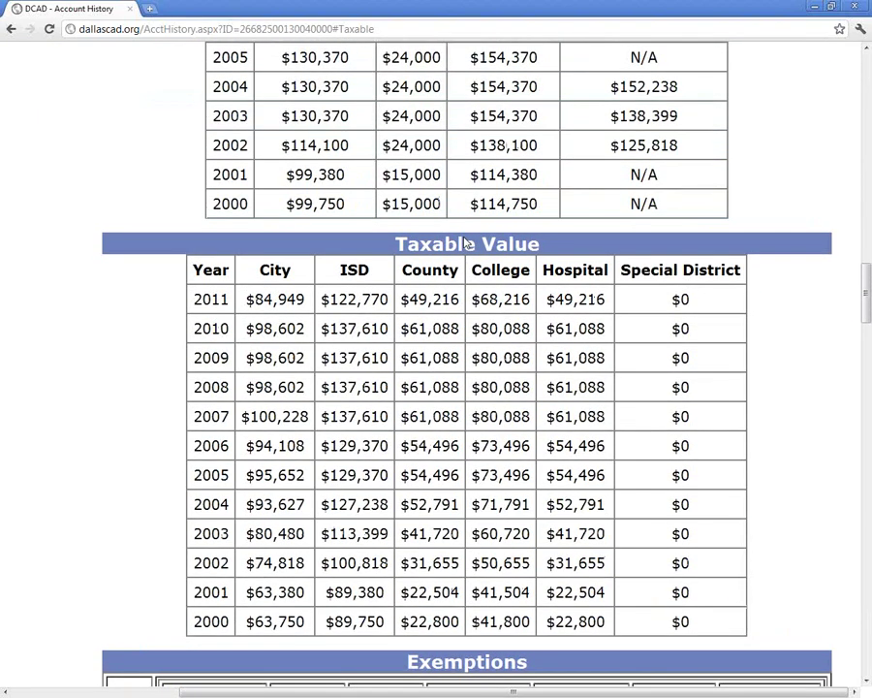
{"action": "scroll", "coordinate": [466, 243], "scroll_direction": "up", "scroll_amount": 4}
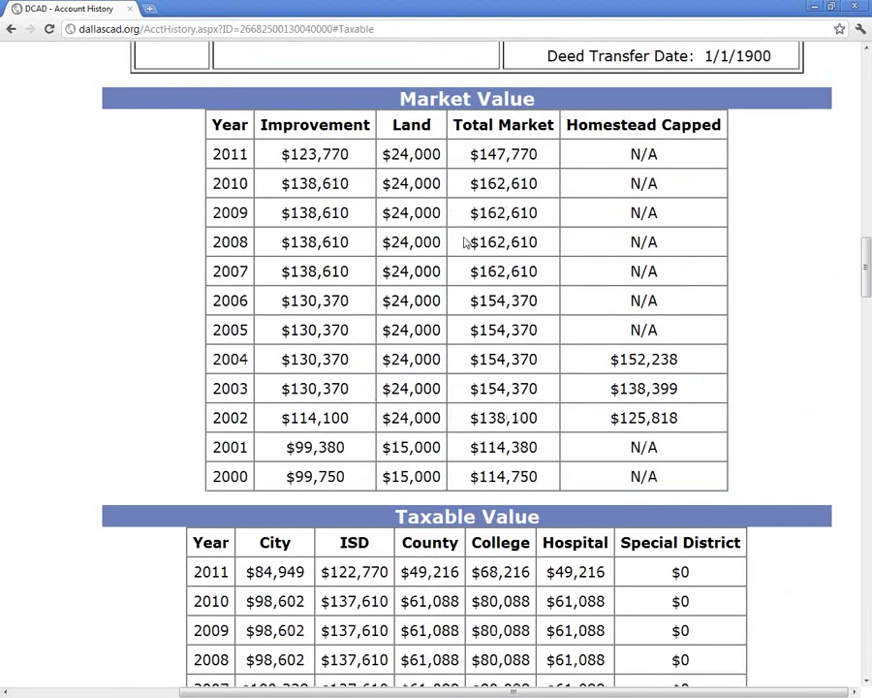
- Select the total market values: 147,770 for 2011 and $162,610 for 2010
{"action": "double_click", "coordinate": [310, 157]}
{"action": "left_click", "coordinate": [502, 169]}
{"action": "double_click", "coordinate": [502, 167]}
{"action": "double_click", "coordinate": [509, 193]}
{"action": "double_click", "coordinate": [506, 212]}
{"action": "double_click", "coordinate": [506, 240]}
{"action": "double_click", "coordinate": [506, 184]}
{"action": "triple_click", "coordinate": [505, 184]}
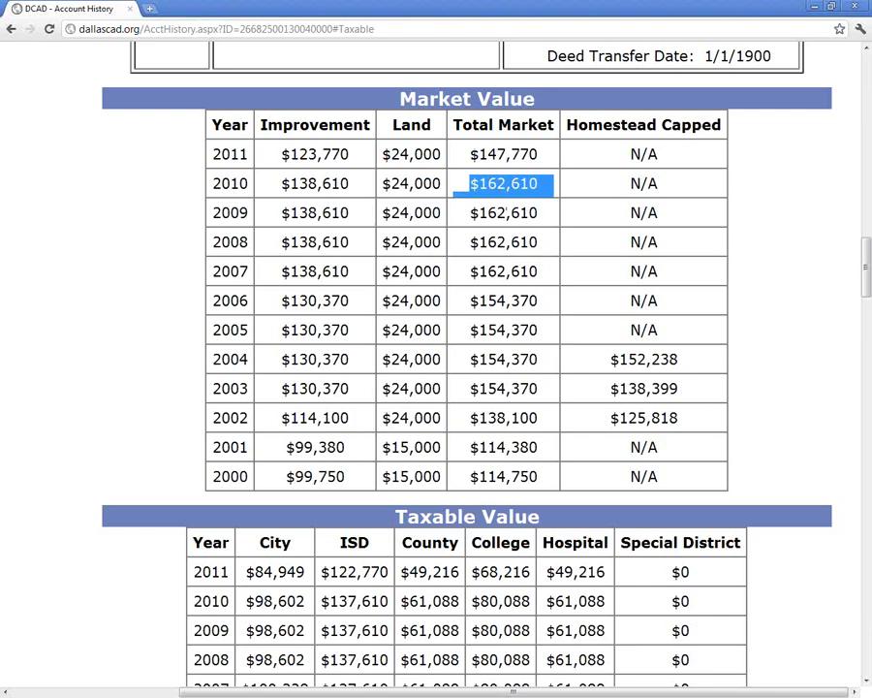
- Briefly switch to another window, then return to the history page and scroll up
{"action": "key", "text": "alt+Tab"}
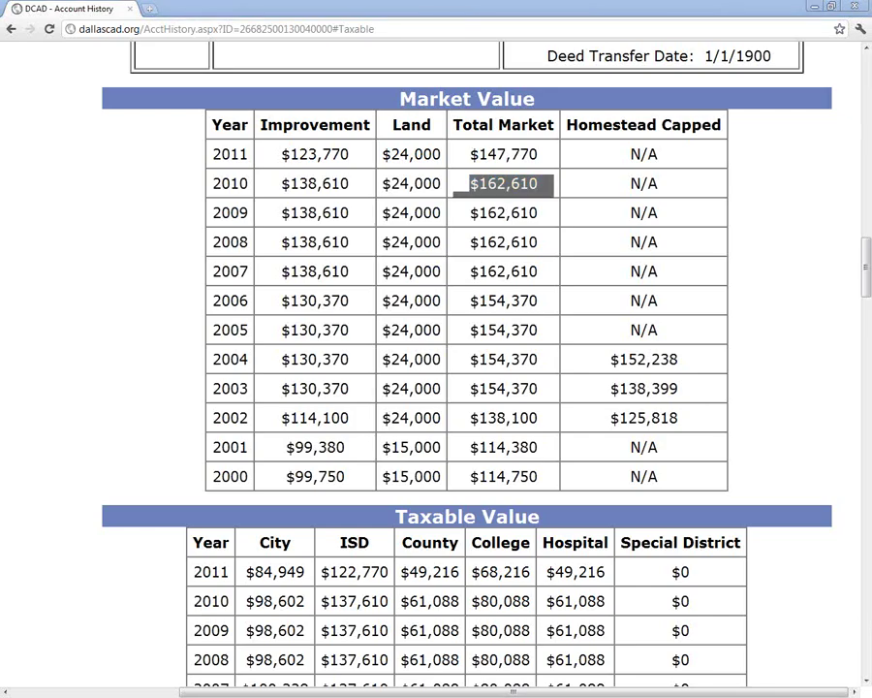
{"action": "left_click", "coordinate": [462, 338]}
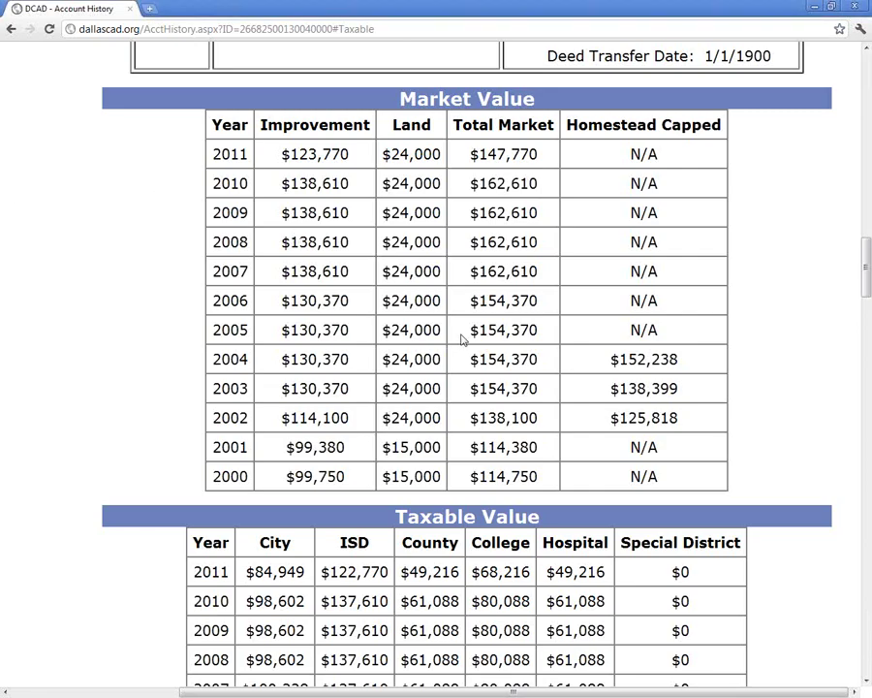
{"action": "scroll", "coordinate": [463, 337], "scroll_direction": "up", "scroll_amount": 20}
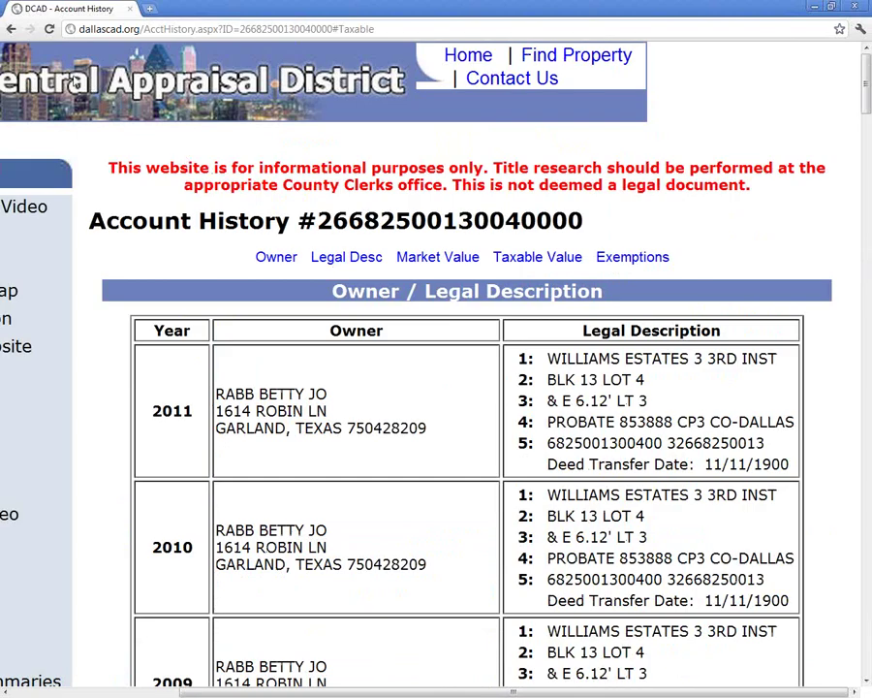
- Go back from History to the property's account detail page and zoom the page out
{"action": "left_click", "coordinate": [12, 29]}
{"action": "left_click", "coordinate": [11, 29]}
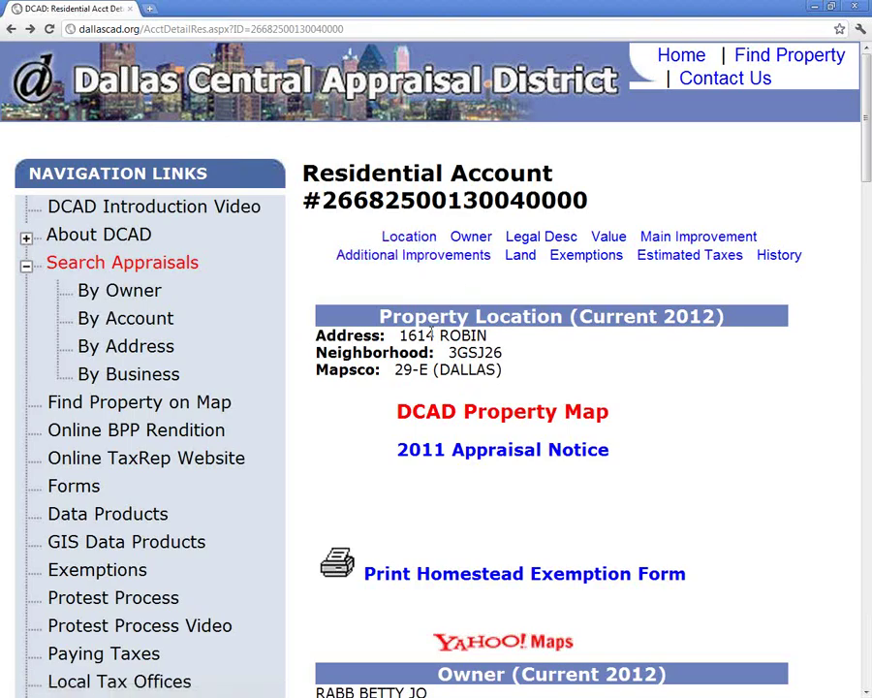
{"action": "scroll", "coordinate": [432, 334], "scroll_direction": "down", "scroll_amount": 1}
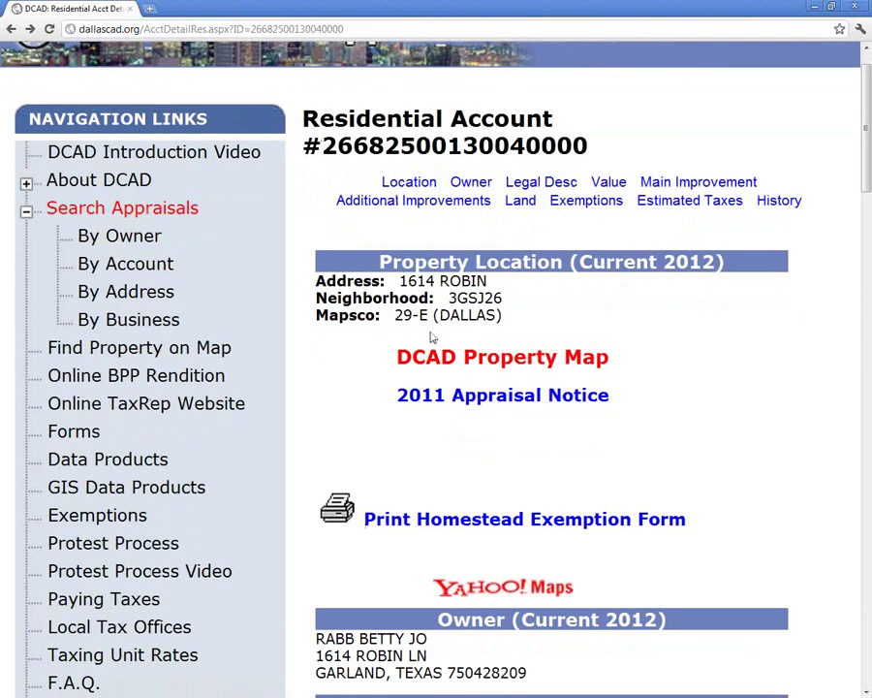
{"action": "key", "text": "ctrl+minus"}
{"action": "key", "text": "ctrl+minus"}
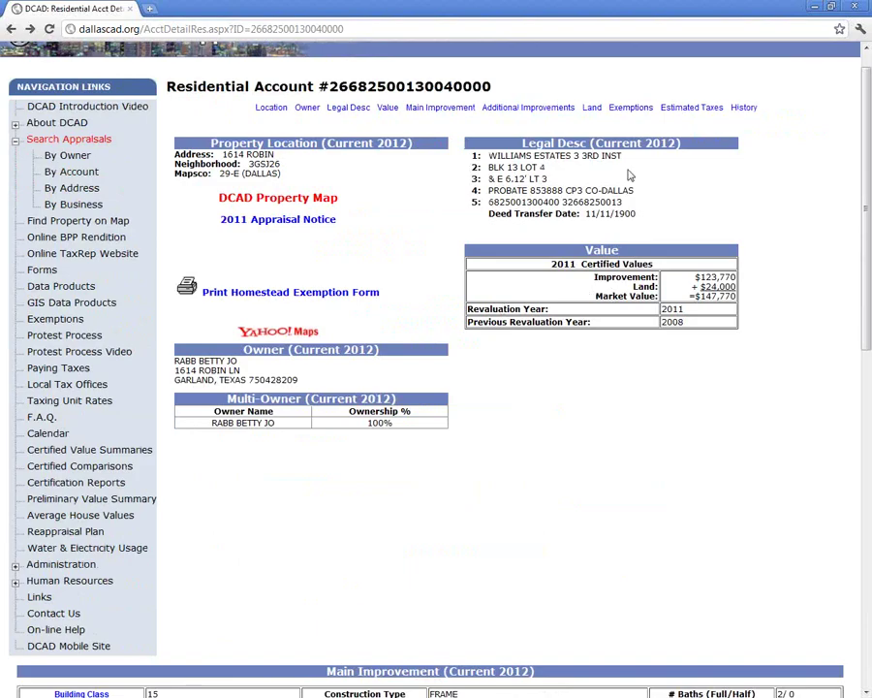
- Check the main improvement details and the residential building class explanation, then return to the record
{"action": "left_click", "coordinate": [460, 118]}
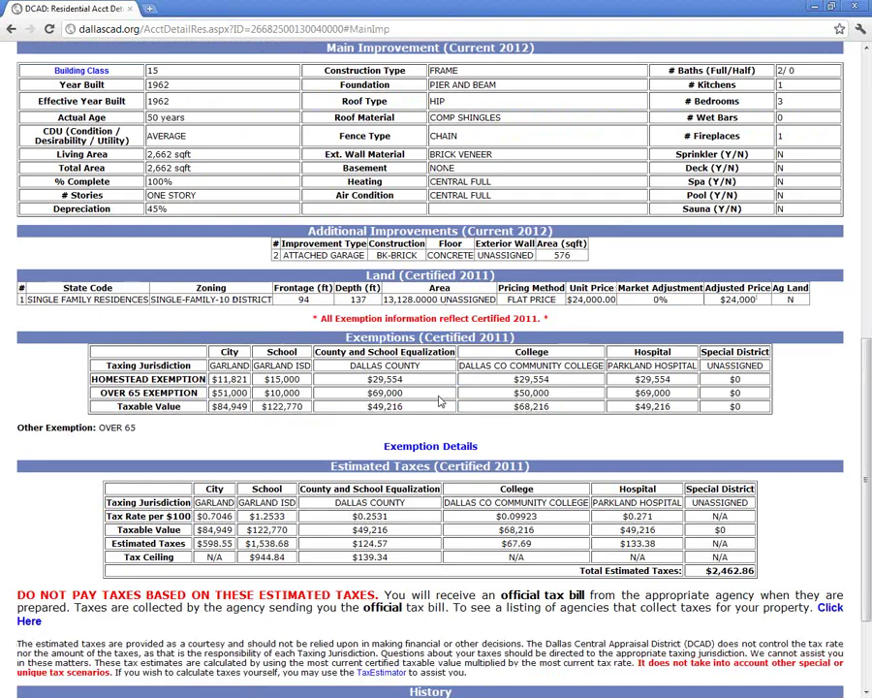
{"action": "left_click", "coordinate": [83, 70]}
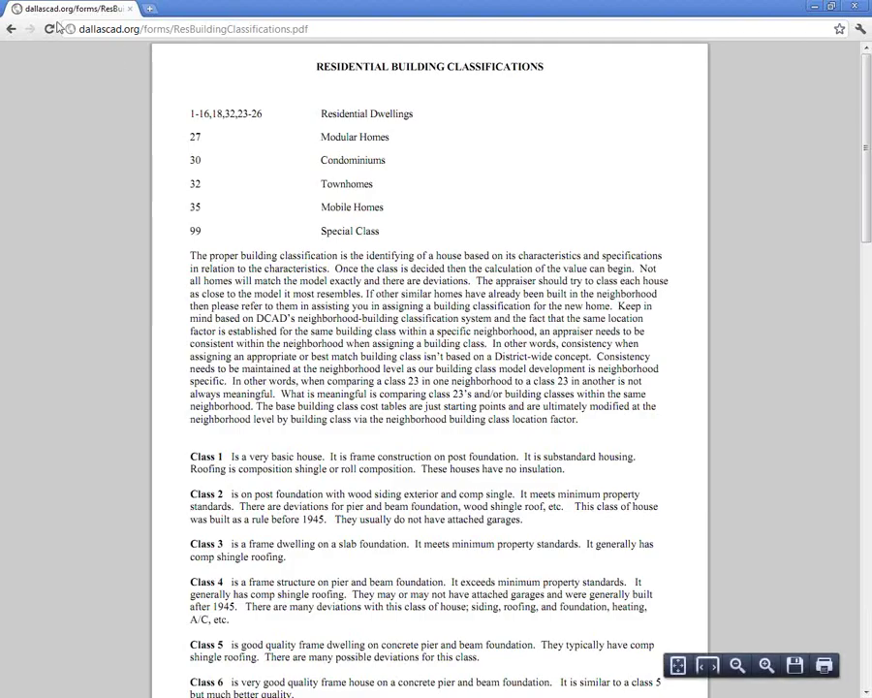
{"action": "left_click", "coordinate": [11, 29]}
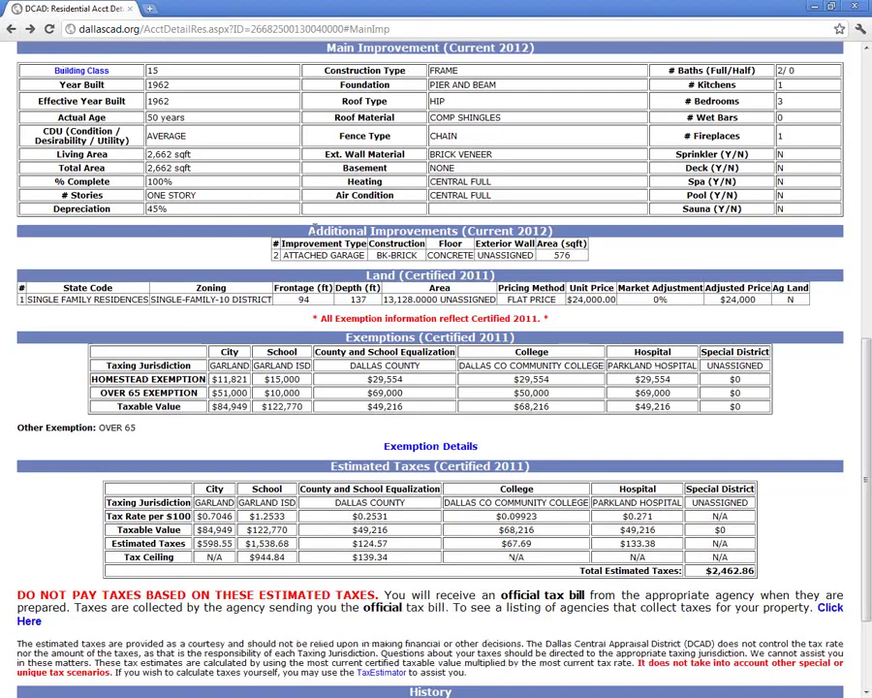
{"action": "scroll", "coordinate": [313, 229], "scroll_direction": "up", "scroll_amount": 6}
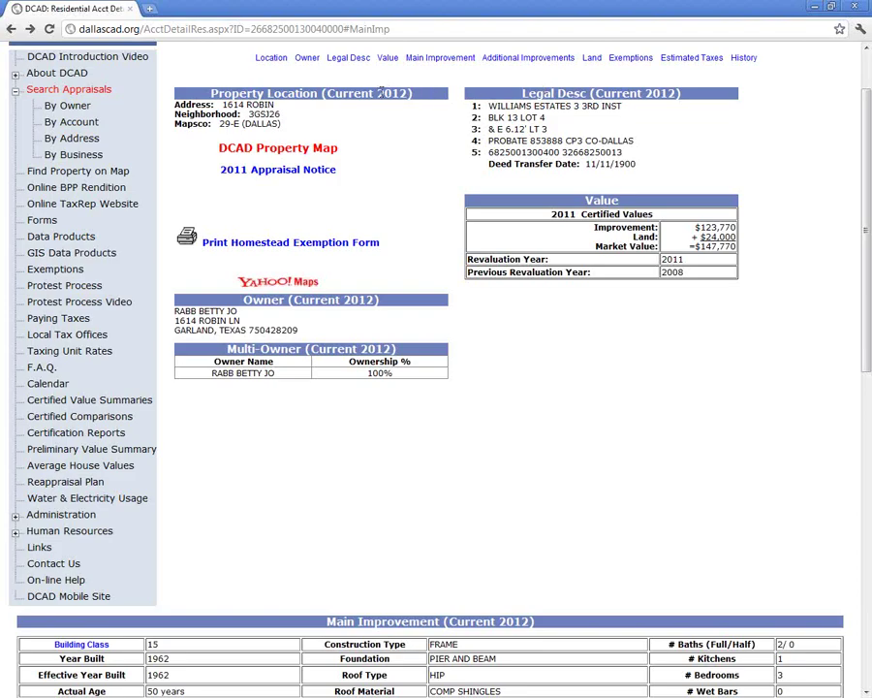
{"action": "scroll", "coordinate": [381, 92], "scroll_direction": "up", "scroll_amount": 1}
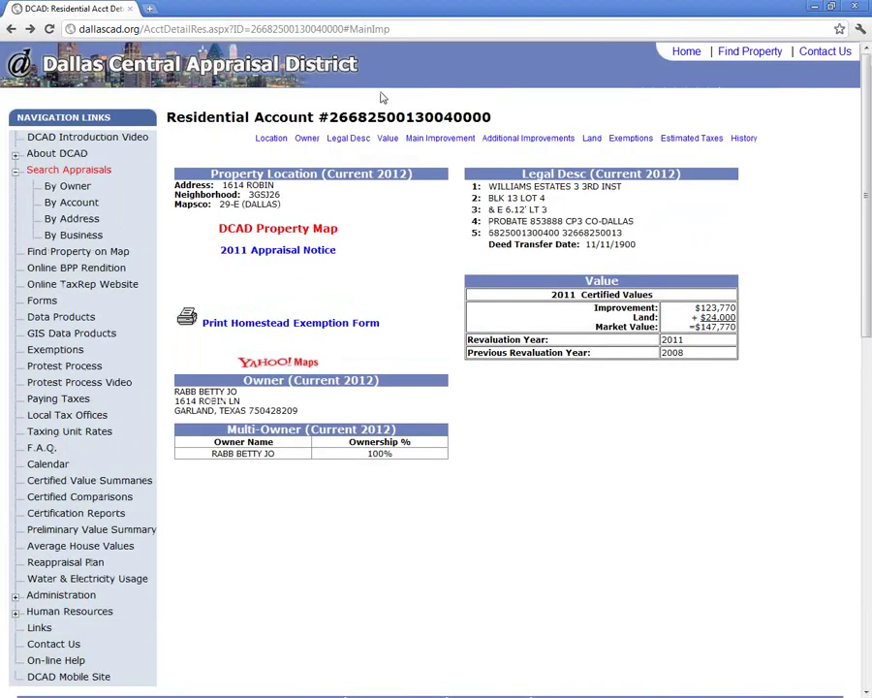
{"action": "scroll", "coordinate": [383, 96], "scroll_direction": "down", "scroll_amount": 8}
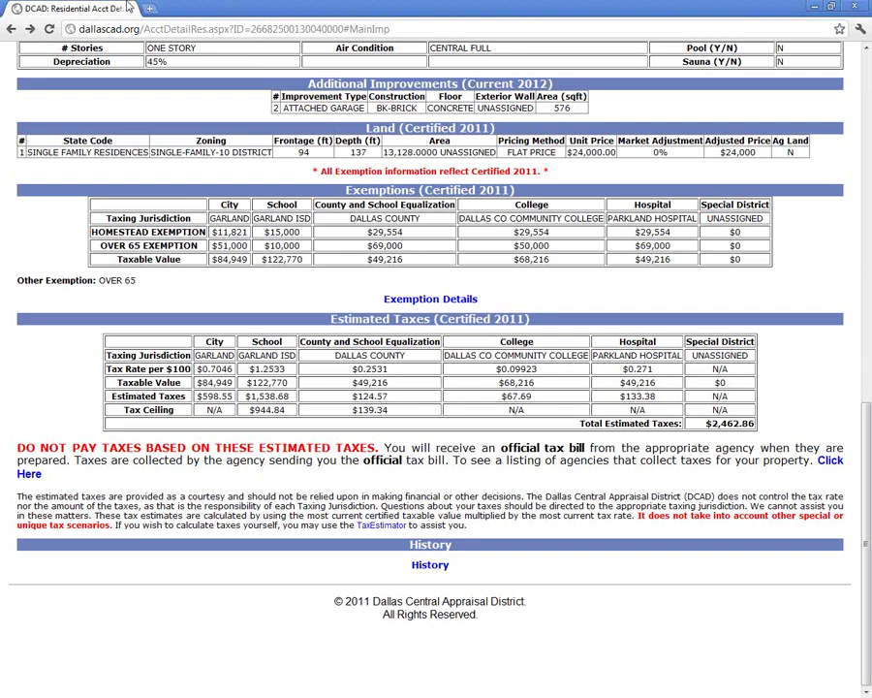
{"action": "left_click", "coordinate": [150, 8]}
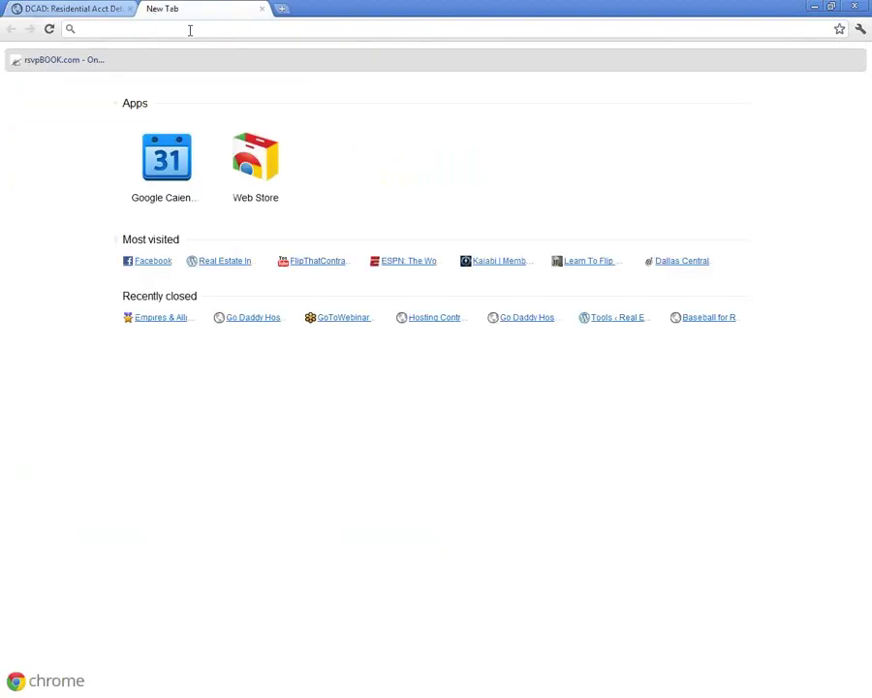
{"action": "left_click", "coordinate": [101, 8]}
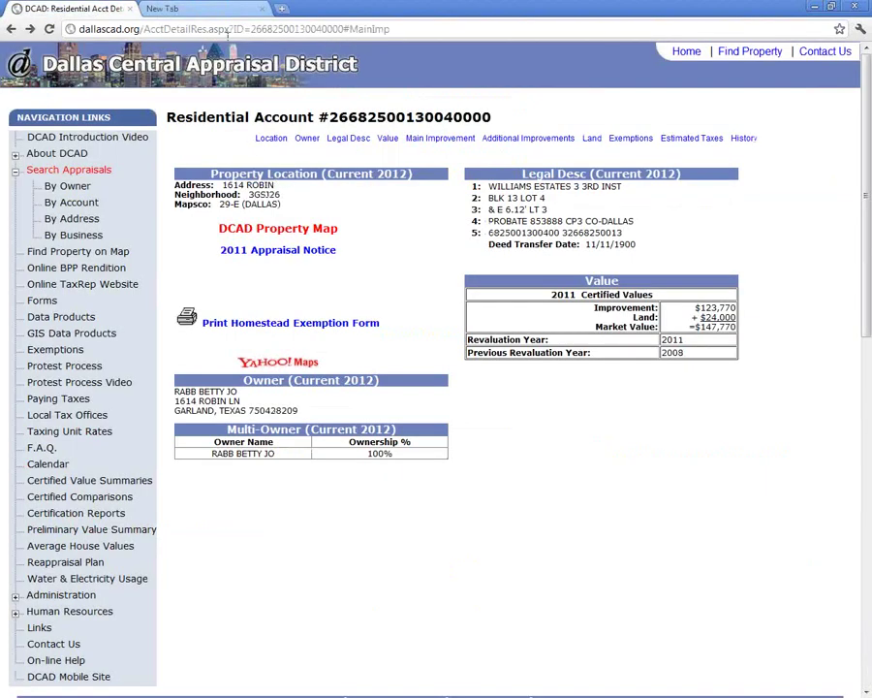
{"action": "left_click", "coordinate": [206, 8]}
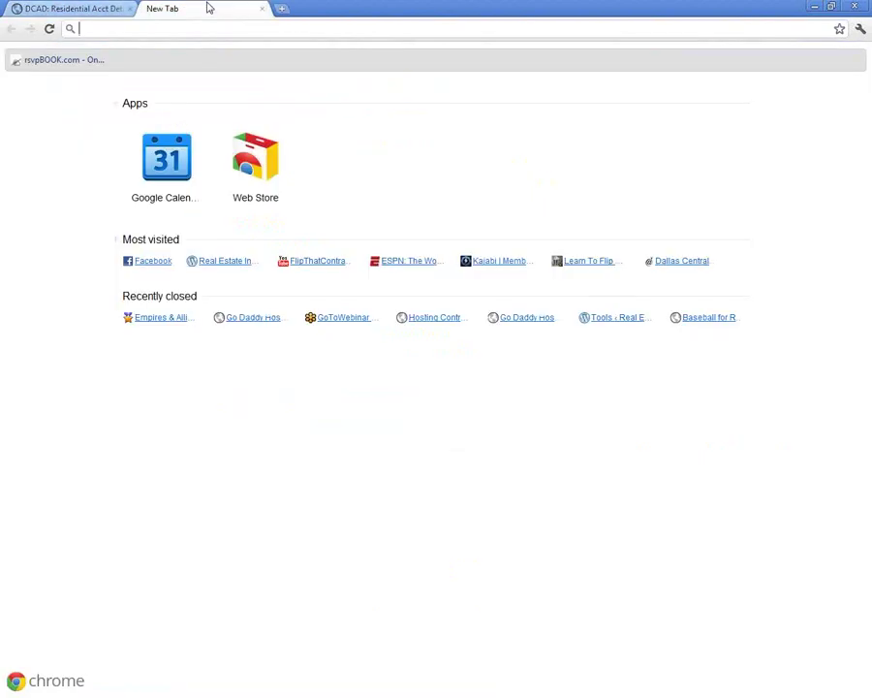
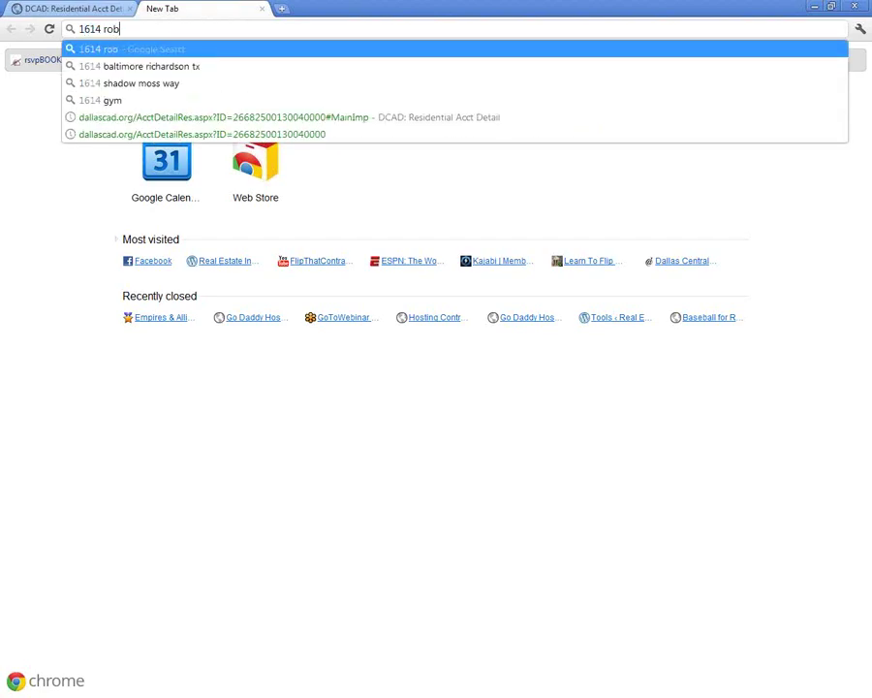
{"action": "key", "text": "Return"}
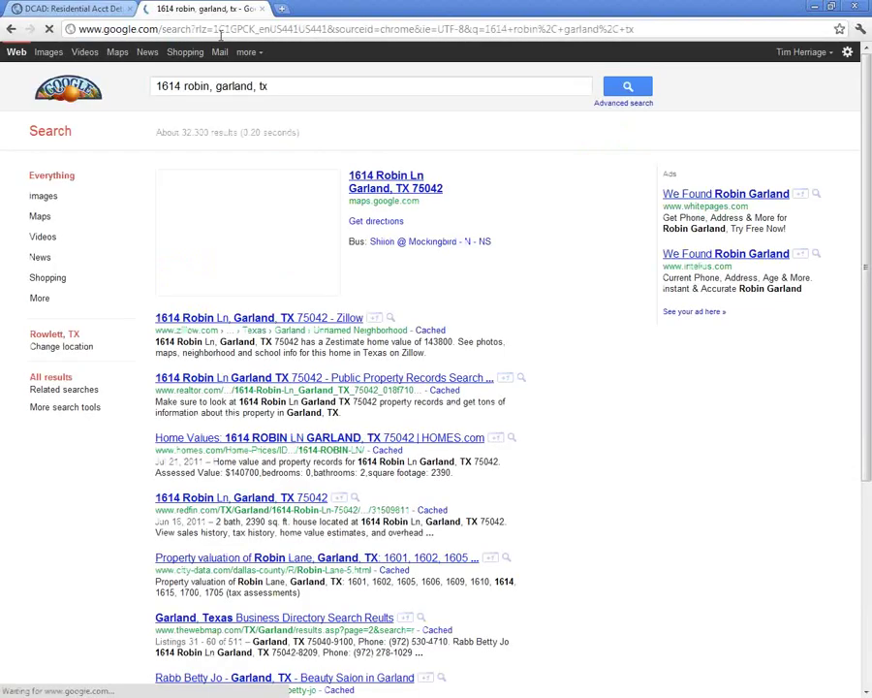
{"action": "left_click", "coordinate": [373, 181]}
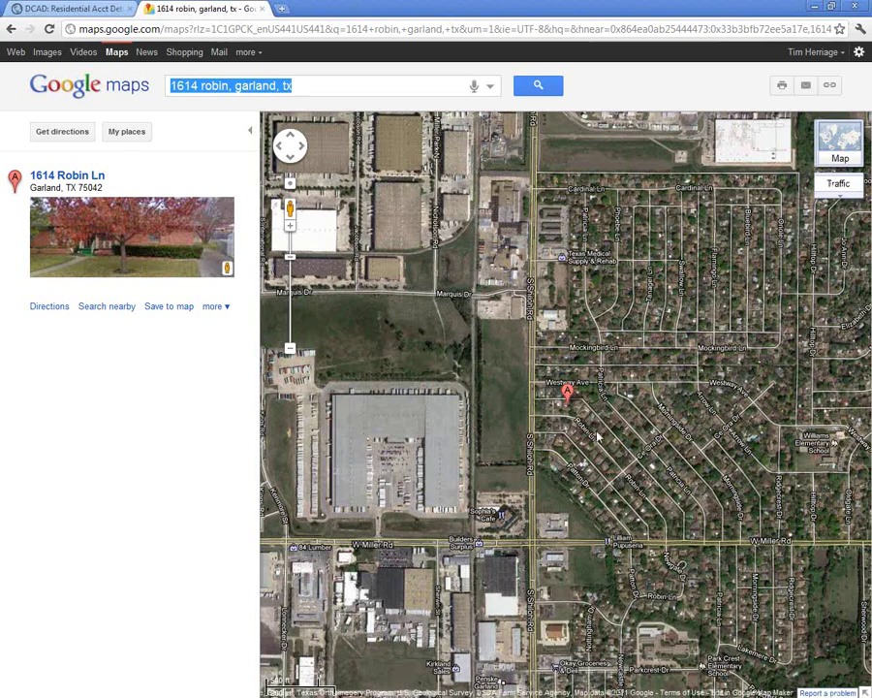
{"action": "double_click", "coordinate": [598, 436]}
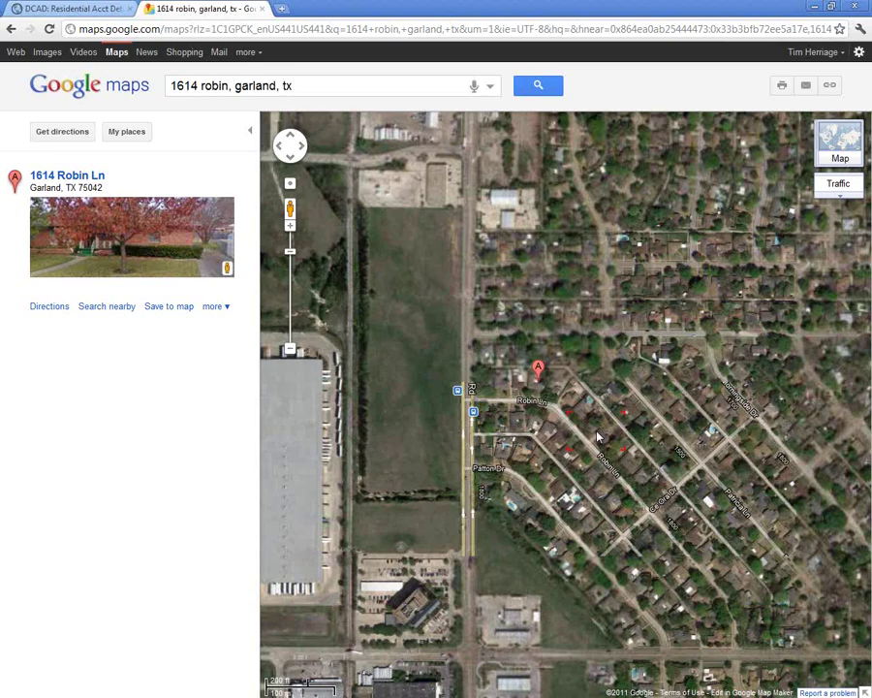
{"action": "left_click_drag", "start_coordinate": [567, 429], "coordinate": [560, 303]}
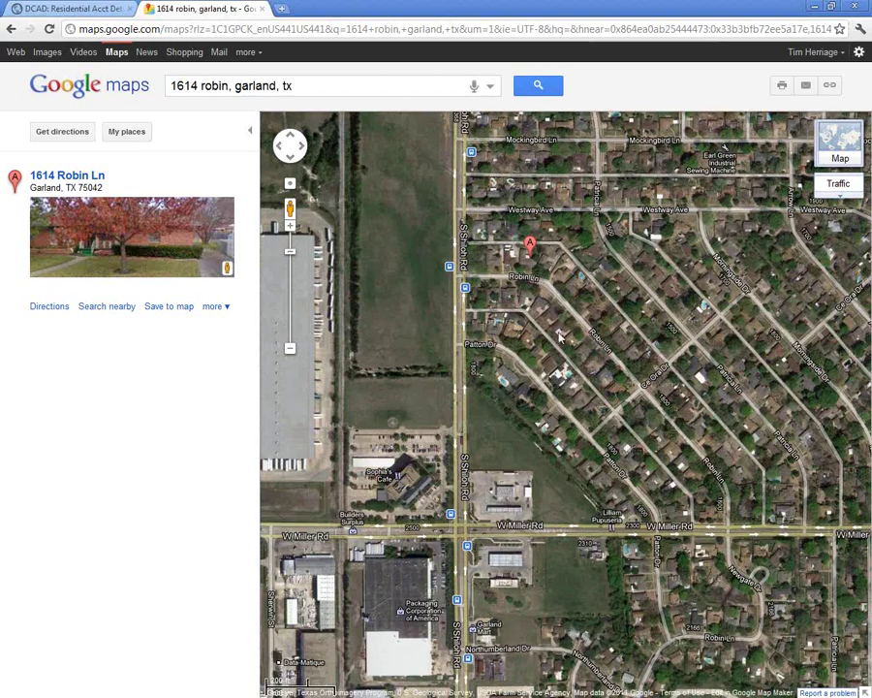
{"action": "left_click_drag", "start_coordinate": [672, 446], "coordinate": [655, 300]}
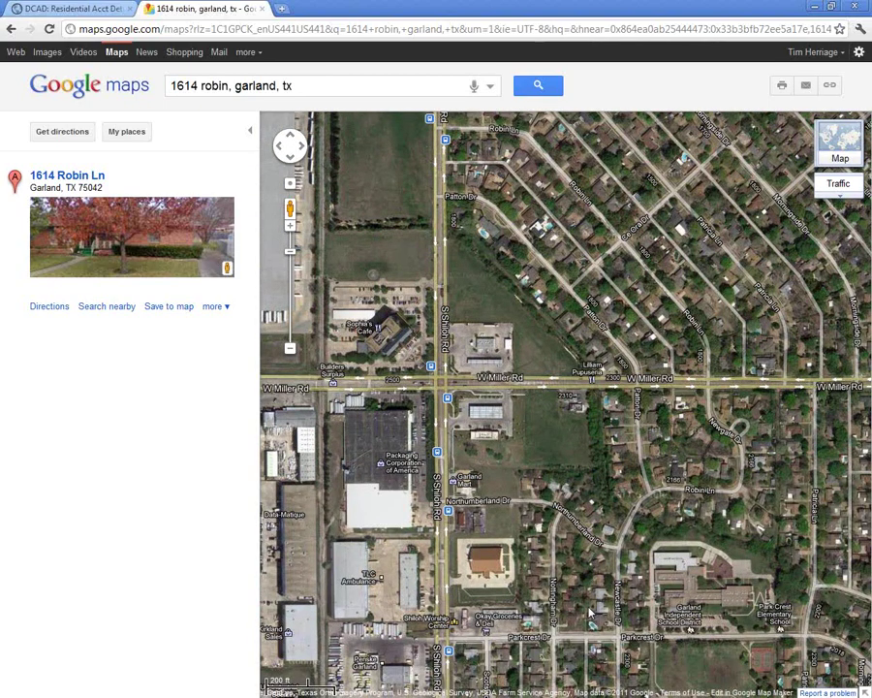
{"action": "left_click_drag", "start_coordinate": [588, 613], "coordinate": [573, 381]}
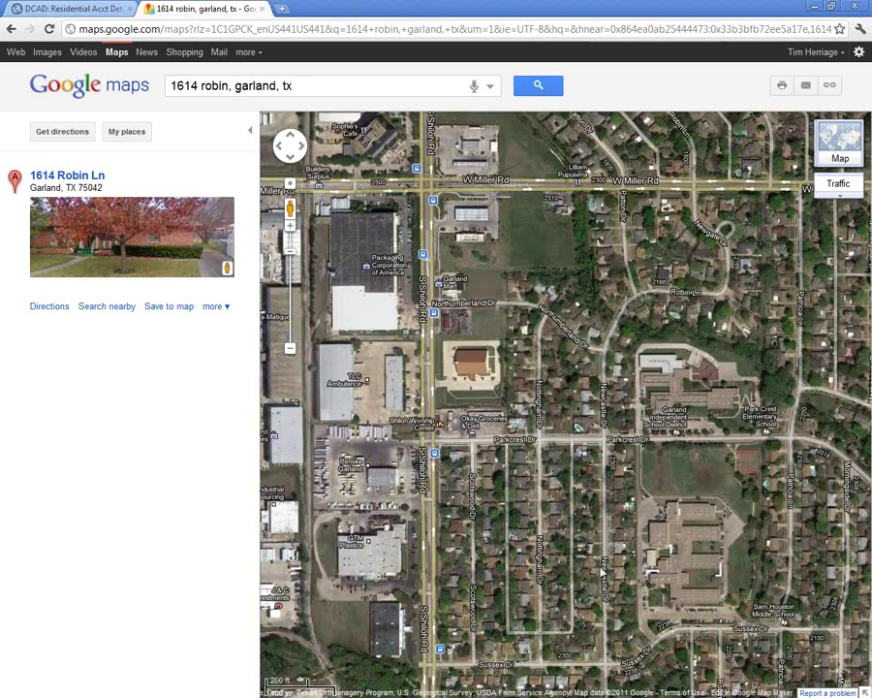
{"action": "left_click_drag", "start_coordinate": [601, 574], "coordinate": [598, 442]}
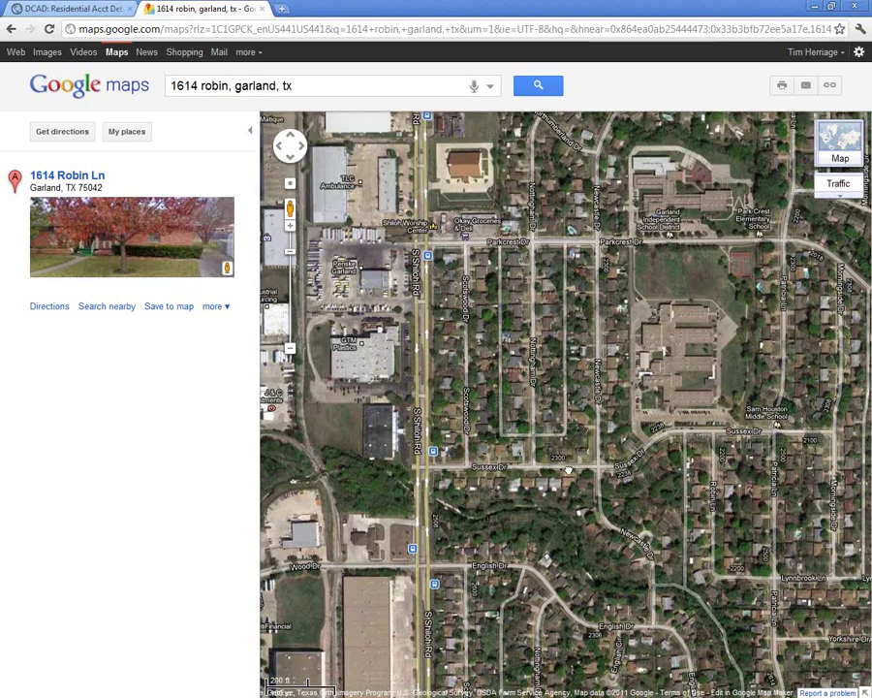
{"action": "left_click_drag", "start_coordinate": [557, 454], "coordinate": [571, 309]}
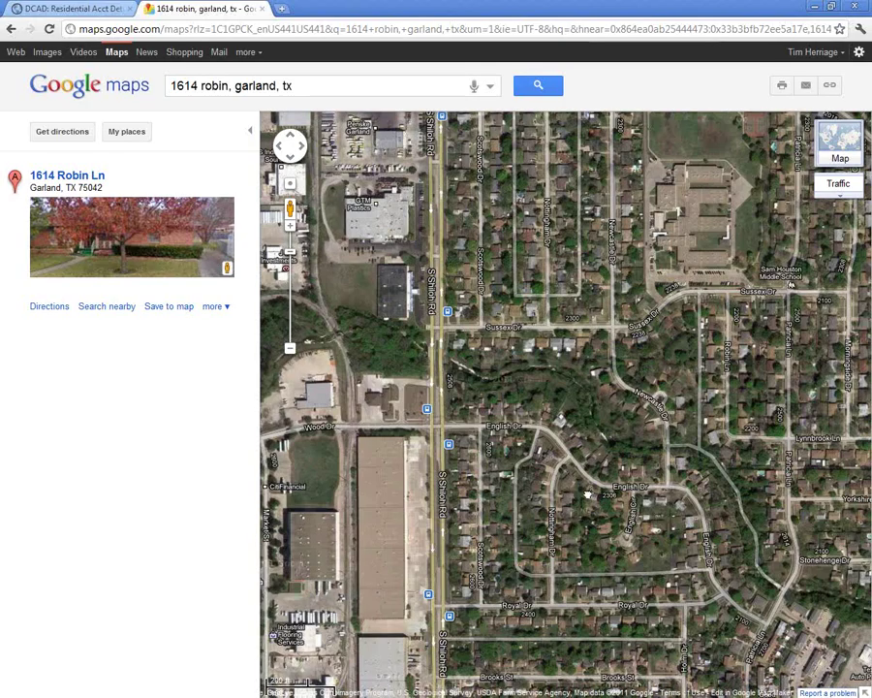
{"action": "left_click_drag", "start_coordinate": [593, 506], "coordinate": [578, 286]}
- Pan back north to the Robin Ln marker, then south past the Parkcrest Dr schools toward Sussex Dr
{"action": "left_click_drag", "start_coordinate": [599, 198], "coordinate": [591, 504]}
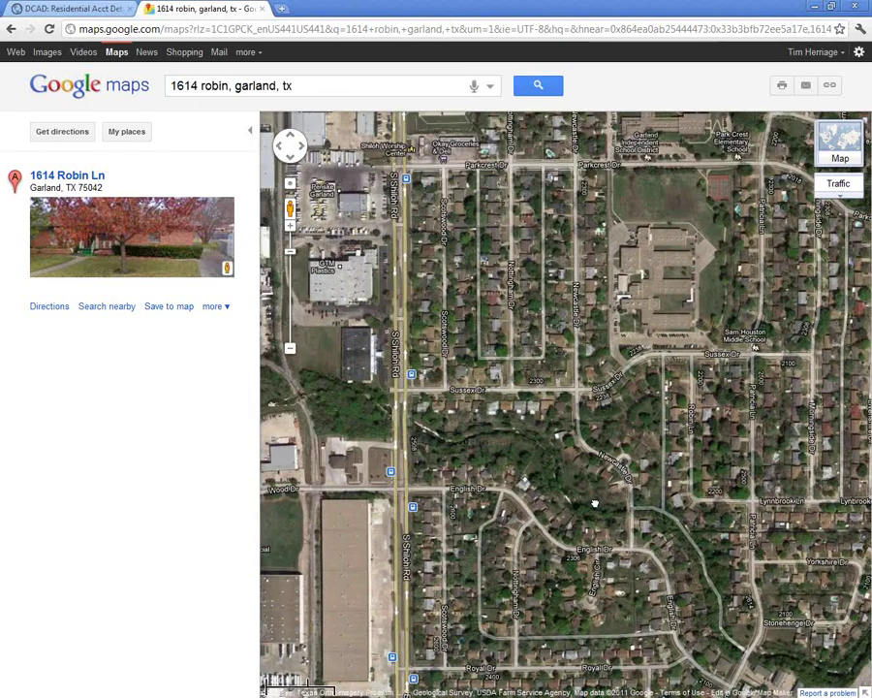
{"action": "left_click_drag", "start_coordinate": [593, 227], "coordinate": [593, 407]}
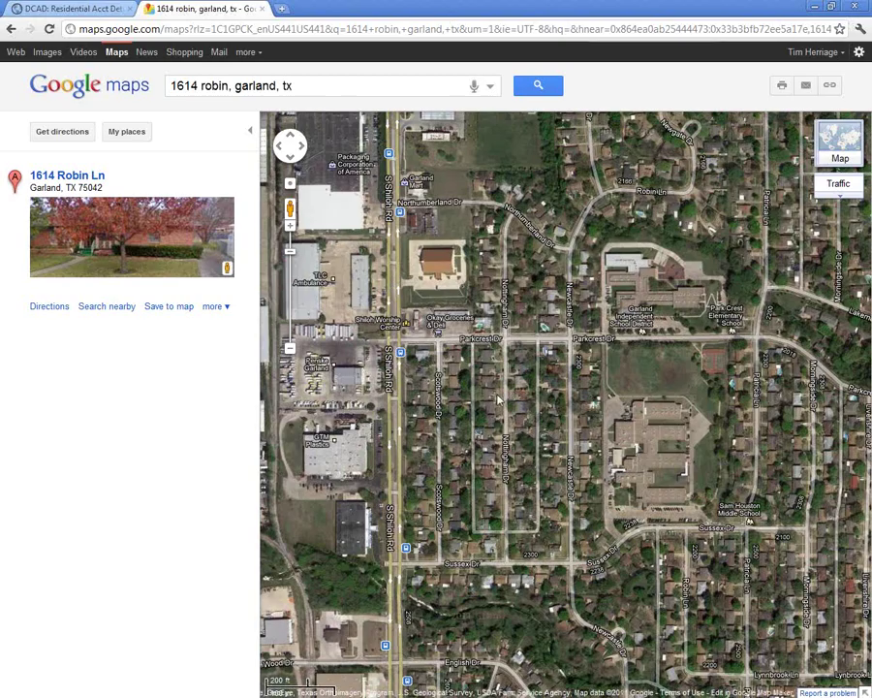
{"action": "left_click_drag", "start_coordinate": [501, 383], "coordinate": [486, 576]}
{"action": "left_click_drag", "start_coordinate": [511, 154], "coordinate": [505, 461]}
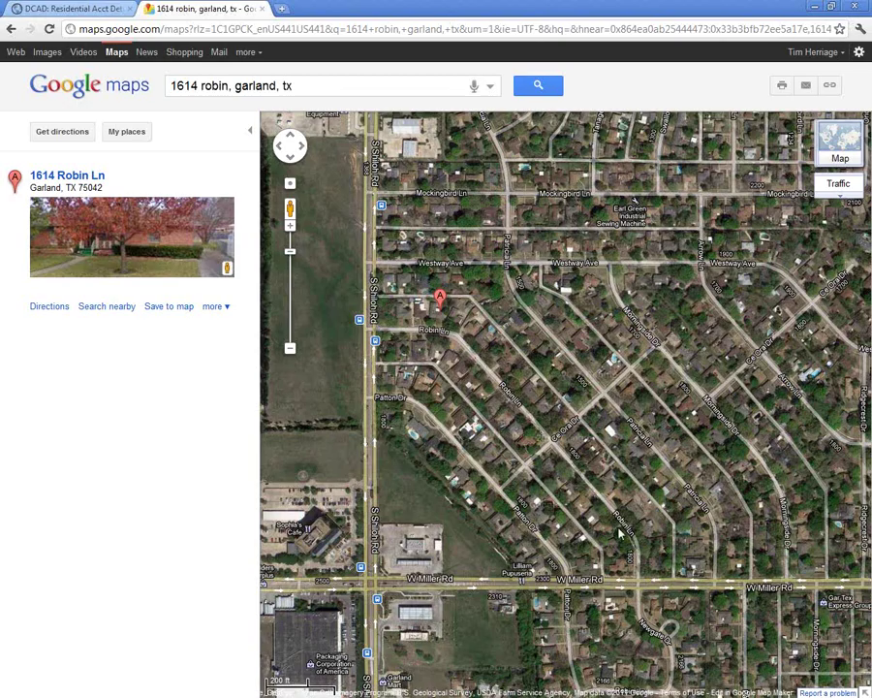
{"action": "left_click_drag", "start_coordinate": [632, 586], "coordinate": [608, 414]}
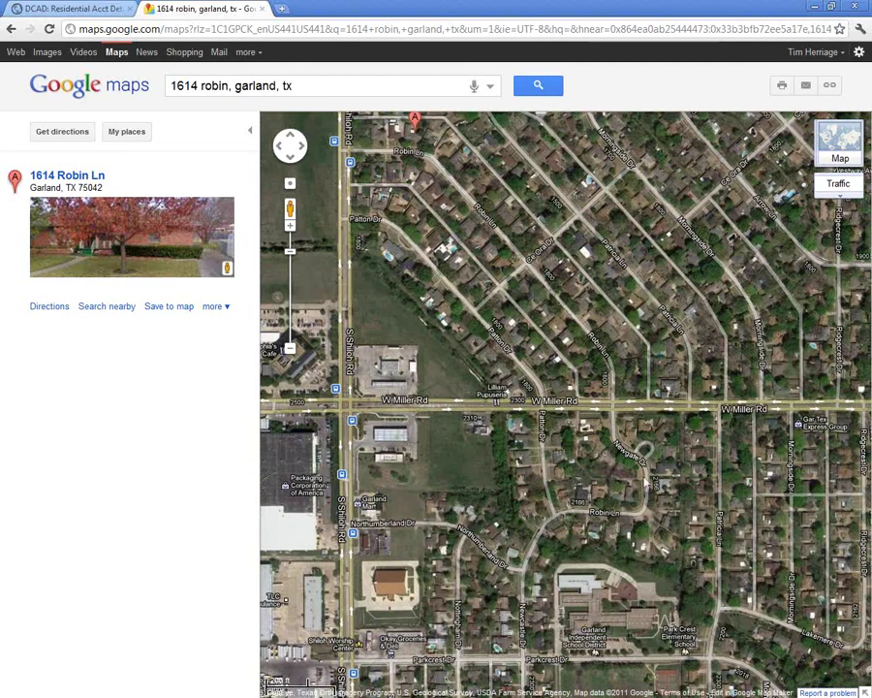
{"action": "left_click_drag", "start_coordinate": [610, 508], "coordinate": [610, 415]}
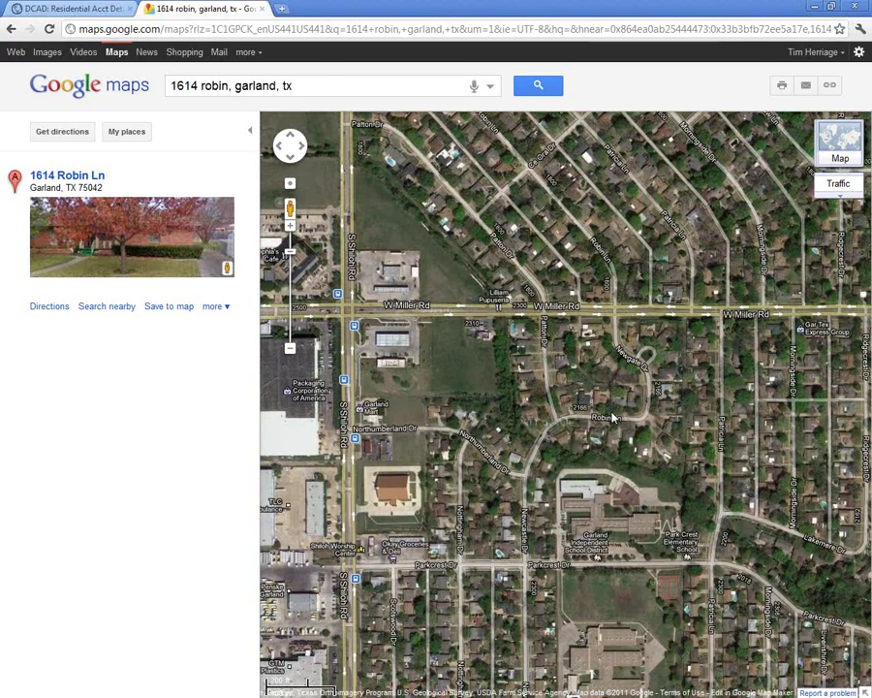
{"action": "left_click_drag", "start_coordinate": [588, 511], "coordinate": [607, 386]}
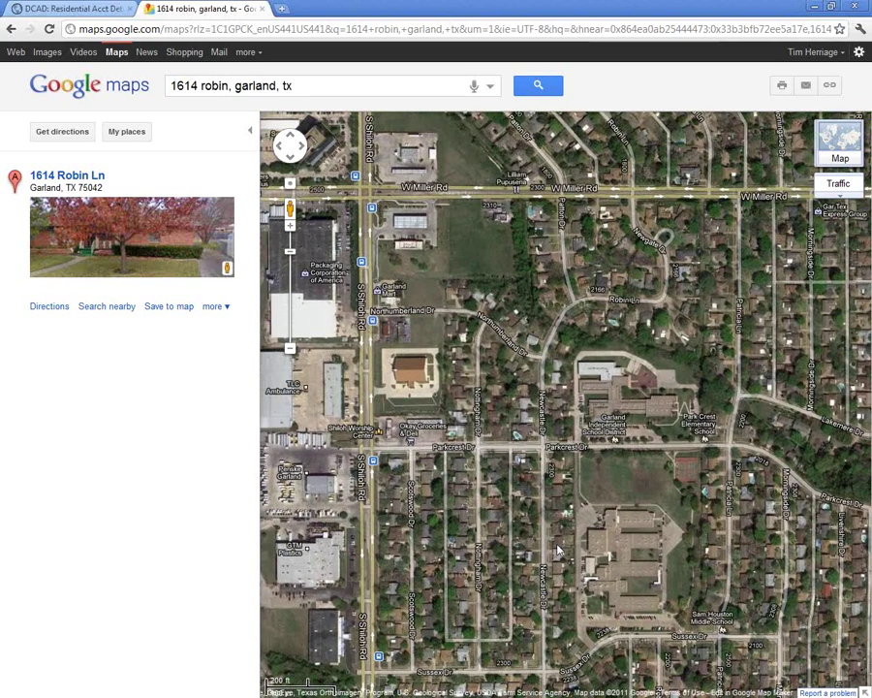
{"action": "left_click_drag", "start_coordinate": [559, 544], "coordinate": [542, 476]}
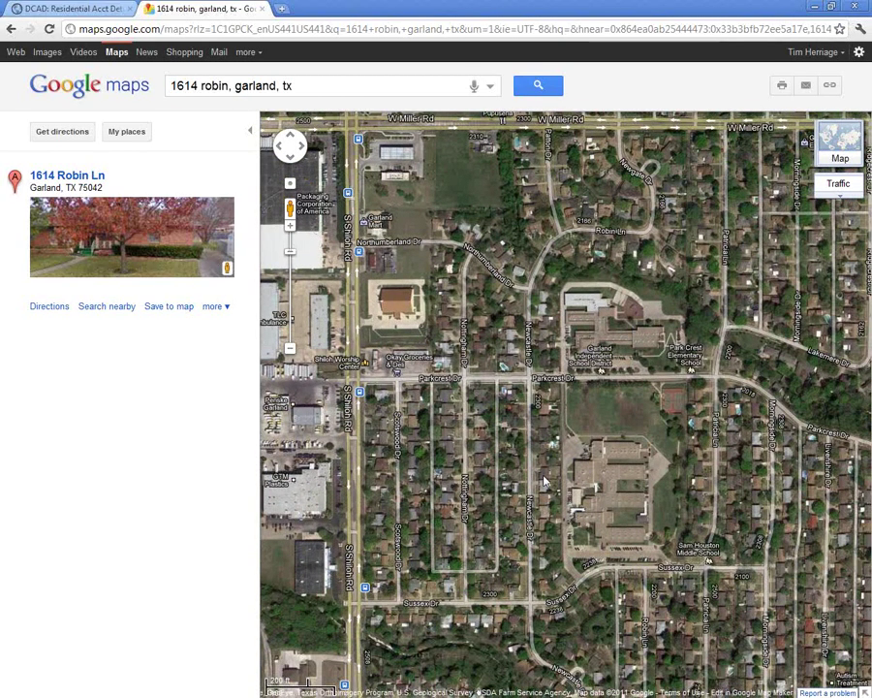
{"action": "left_click_drag", "start_coordinate": [582, 553], "coordinate": [583, 472]}
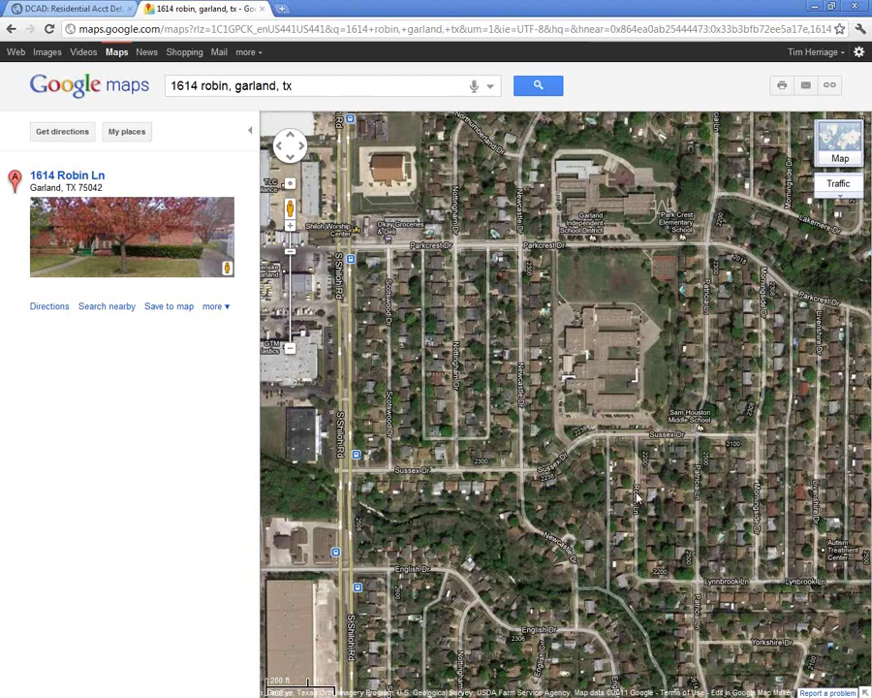
{"action": "left_click_drag", "start_coordinate": [640, 497], "coordinate": [530, 490]}
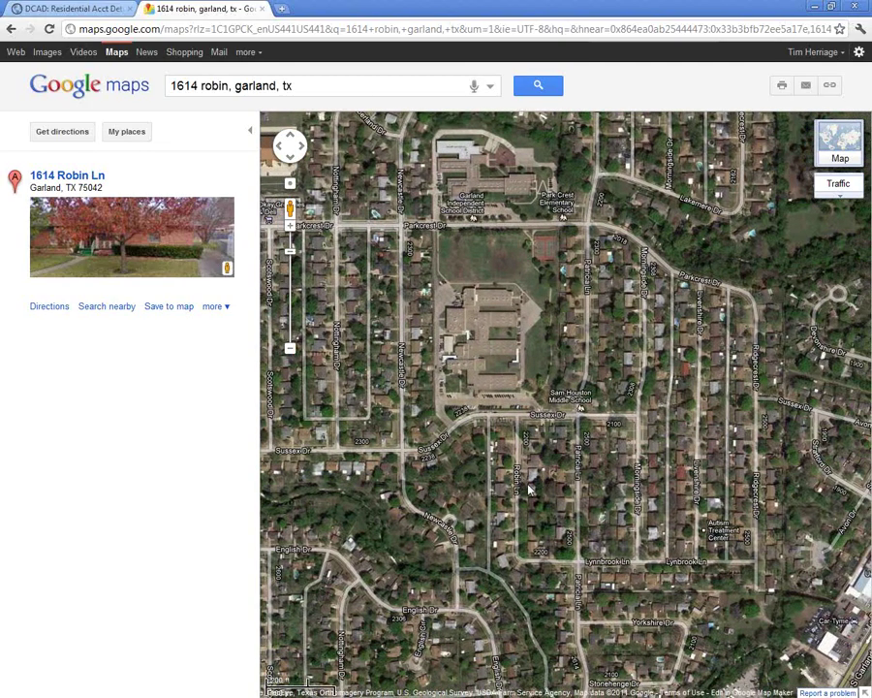
- Zoom into Street View on Robin Lane and turn toward the houses on the left
{"action": "scroll", "coordinate": [523, 491], "scroll_direction": "up", "scroll_amount": 1}
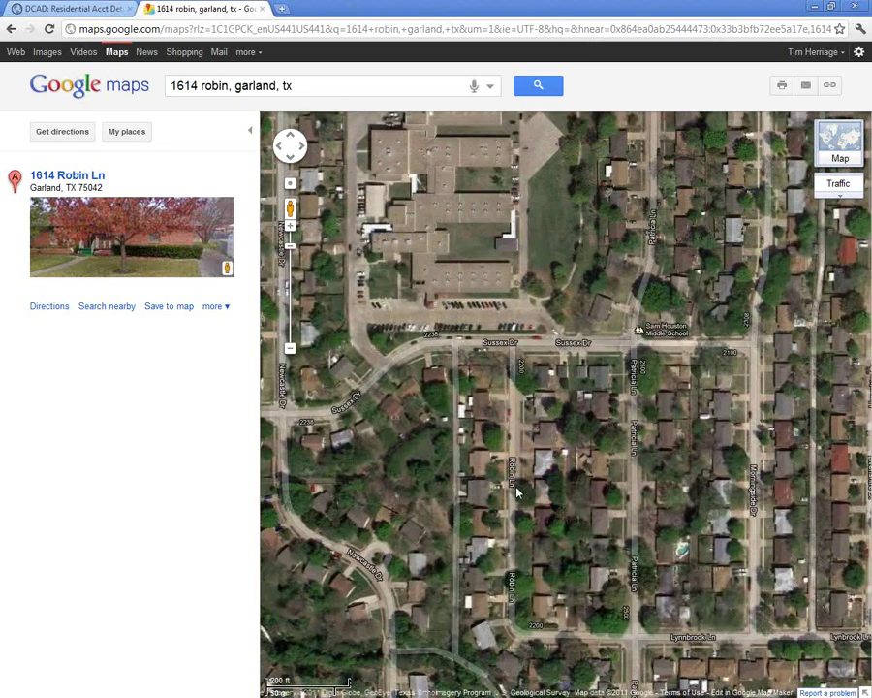
{"action": "scroll", "coordinate": [517, 493], "scroll_direction": "up", "scroll_amount": 1}
{"action": "scroll", "coordinate": [517, 493], "scroll_direction": "up", "scroll_amount": 1}
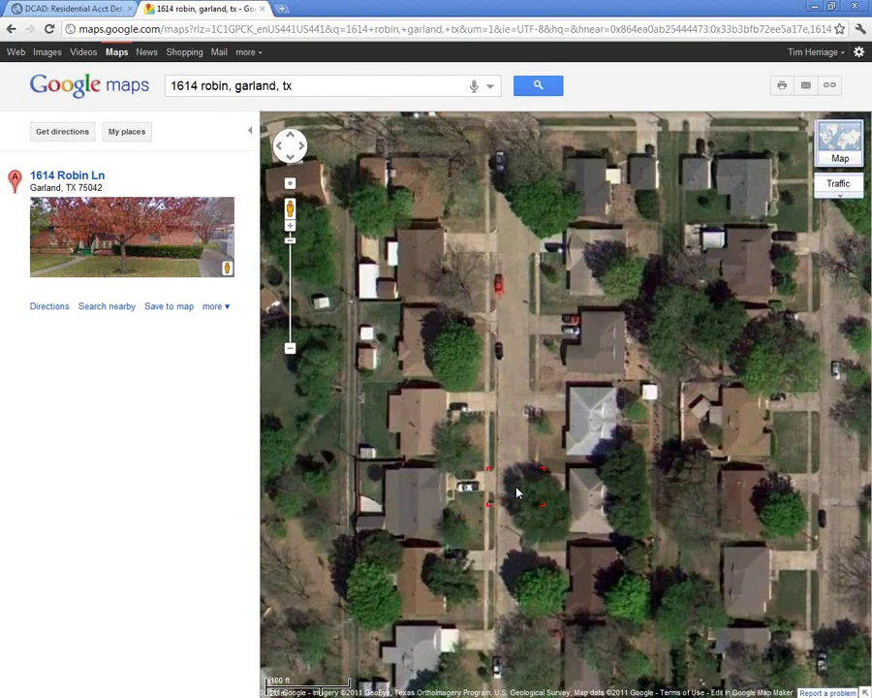
{"action": "scroll", "coordinate": [519, 491], "scroll_direction": "up", "scroll_amount": 1}
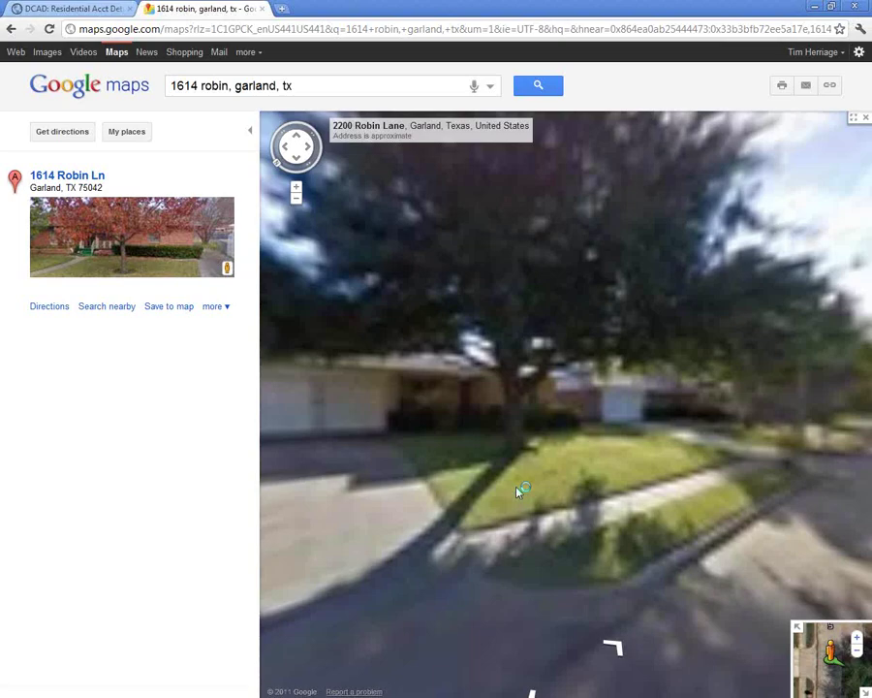
{"action": "left_click_drag", "start_coordinate": [452, 440], "coordinate": [419, 462]}
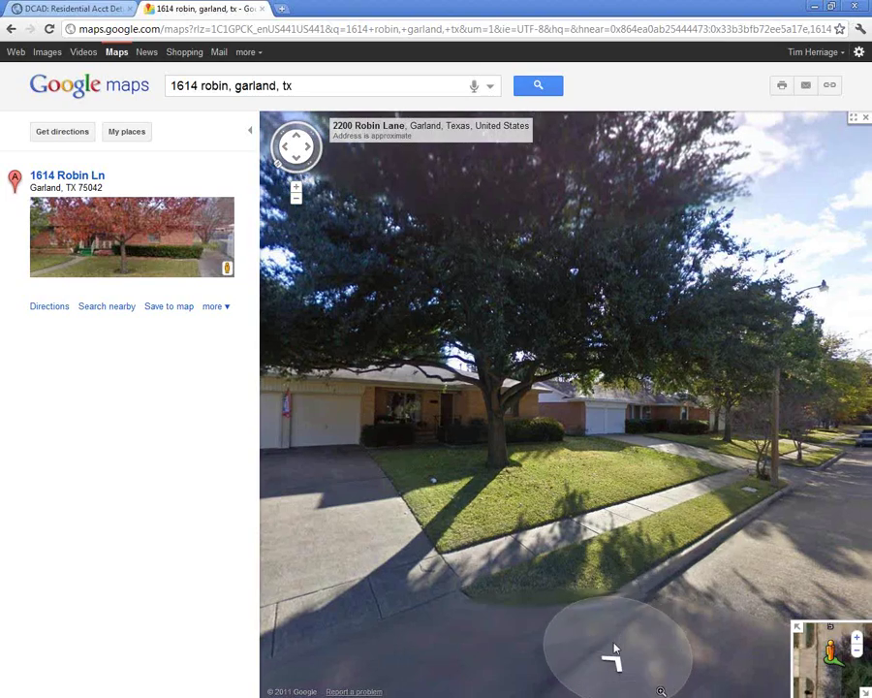
{"action": "left_click", "coordinate": [612, 651]}
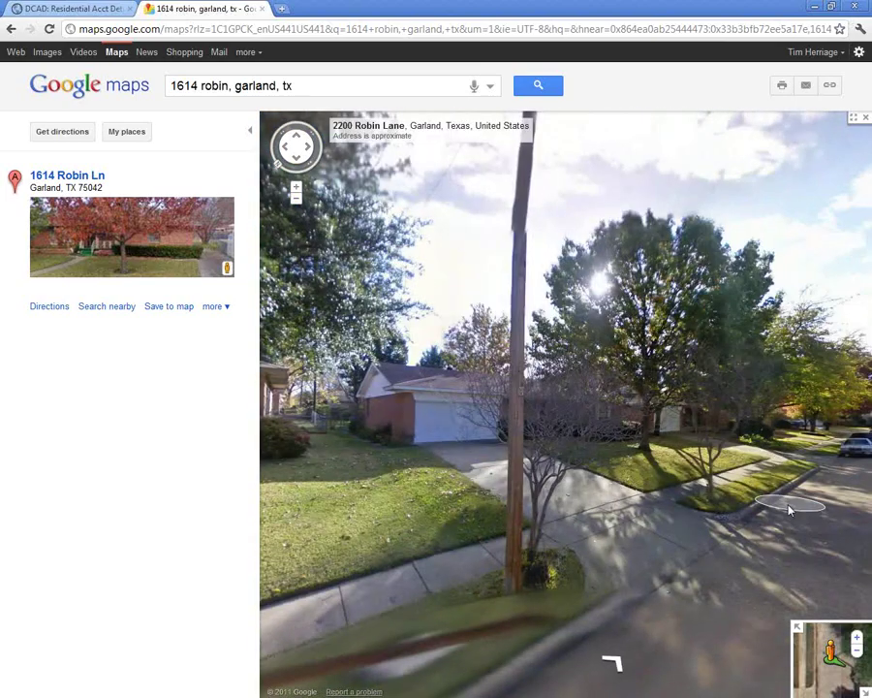
{"action": "left_click", "coordinate": [789, 510]}
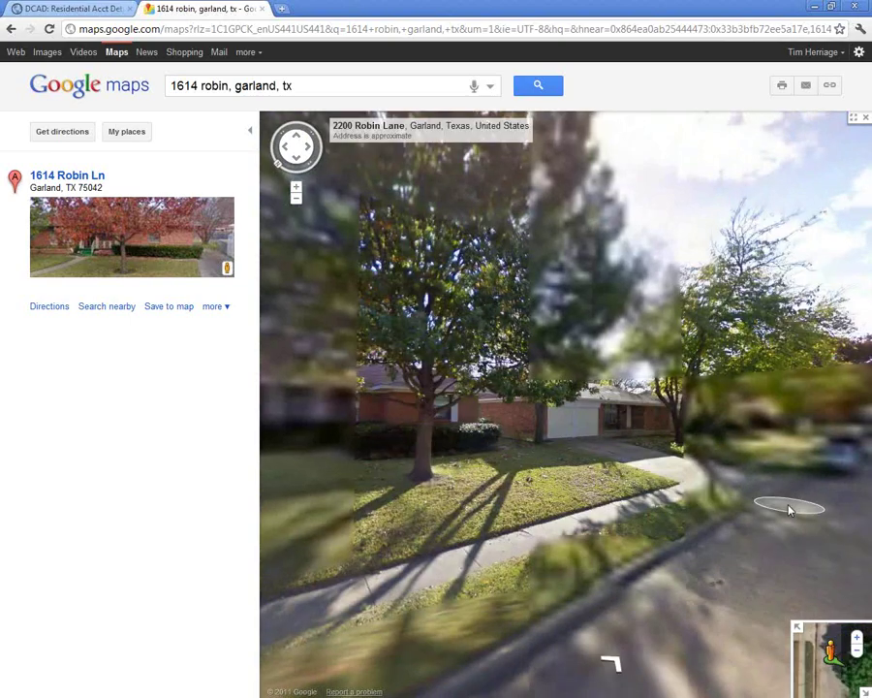
{"action": "left_click", "coordinate": [810, 502]}
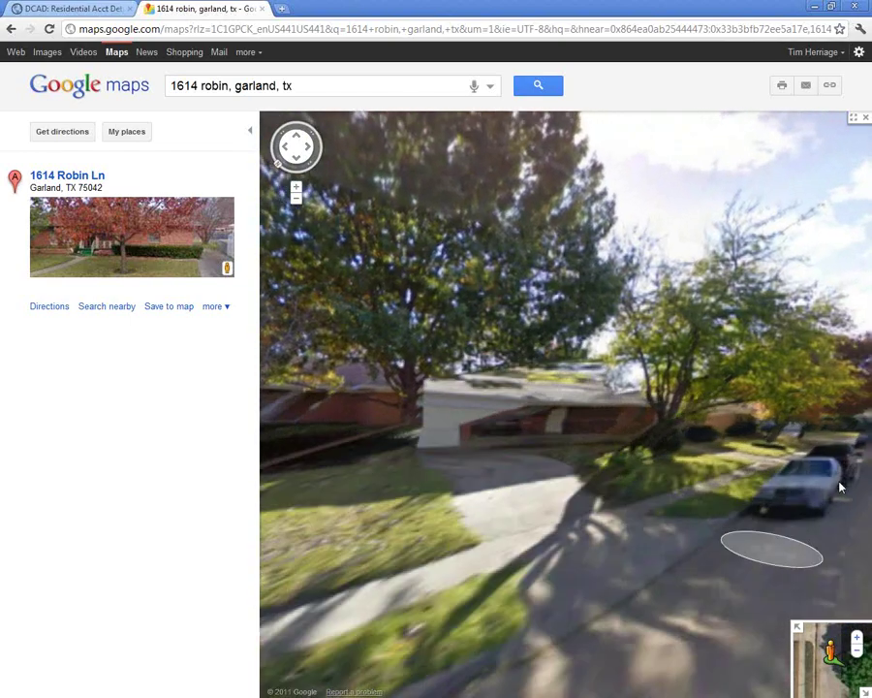
{"action": "left_click", "coordinate": [841, 488]}
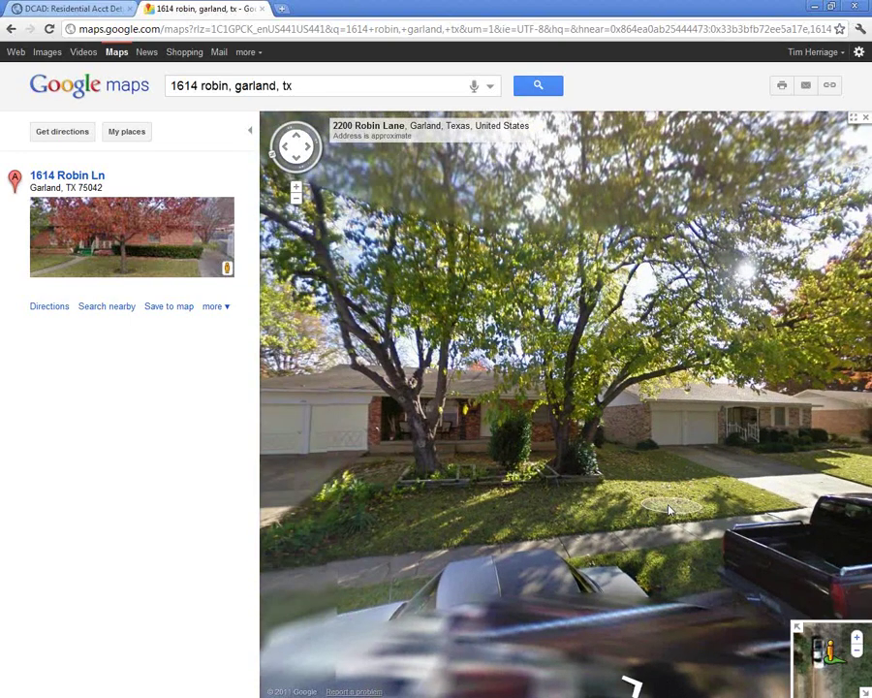
{"action": "left_click_drag", "start_coordinate": [543, 495], "coordinate": [632, 499]}
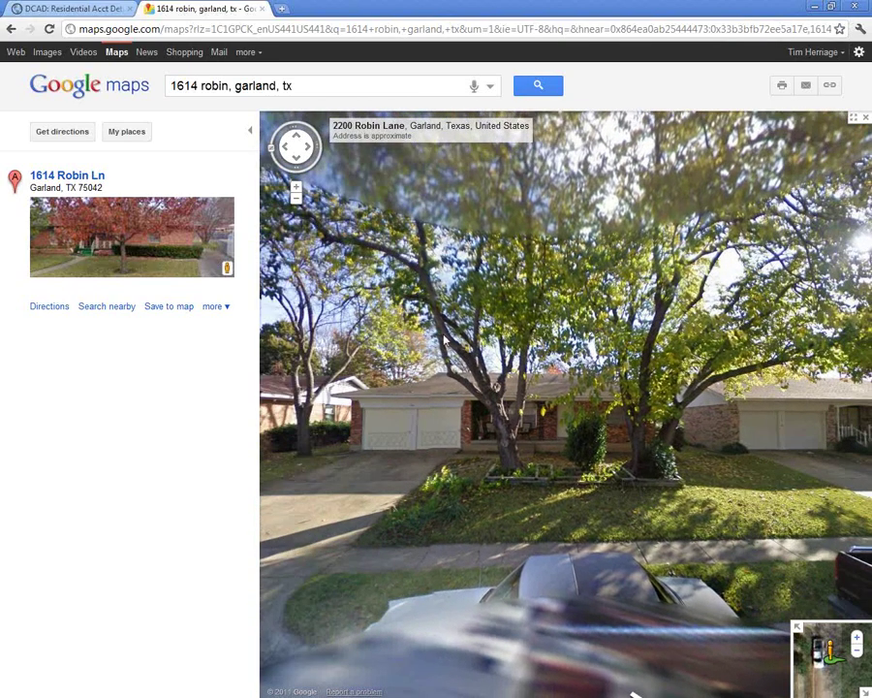
{"action": "left_click", "coordinate": [297, 201]}
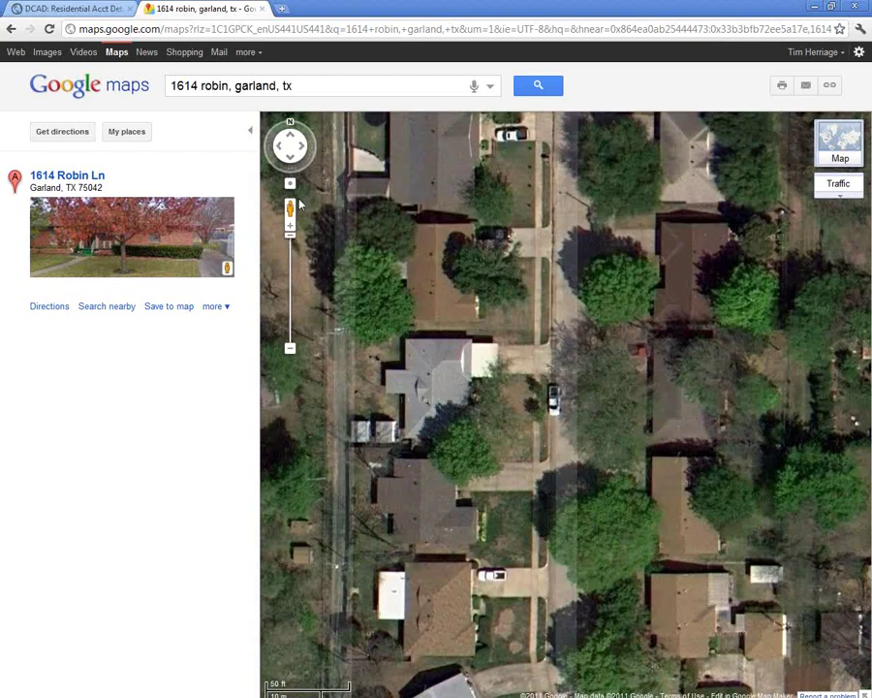
{"action": "left_click", "coordinate": [291, 348]}
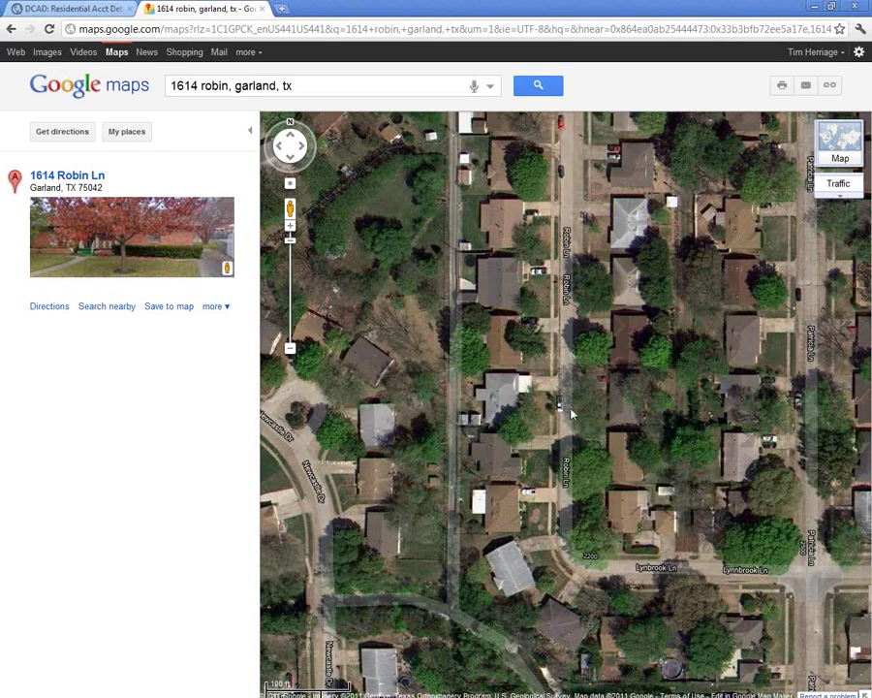
{"action": "right_click", "coordinate": [572, 415]}
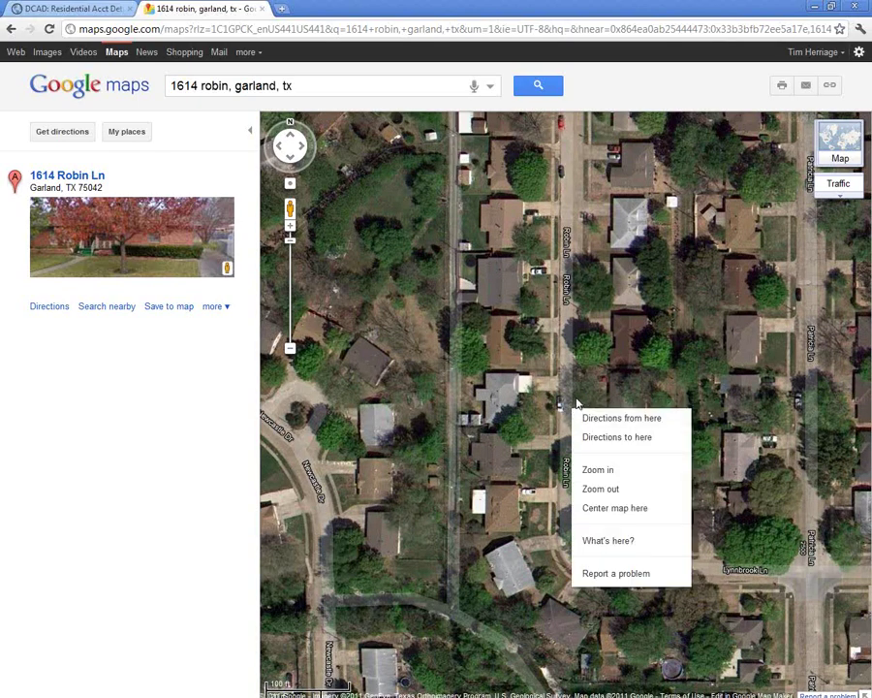
{"action": "left_click", "coordinate": [576, 405]}
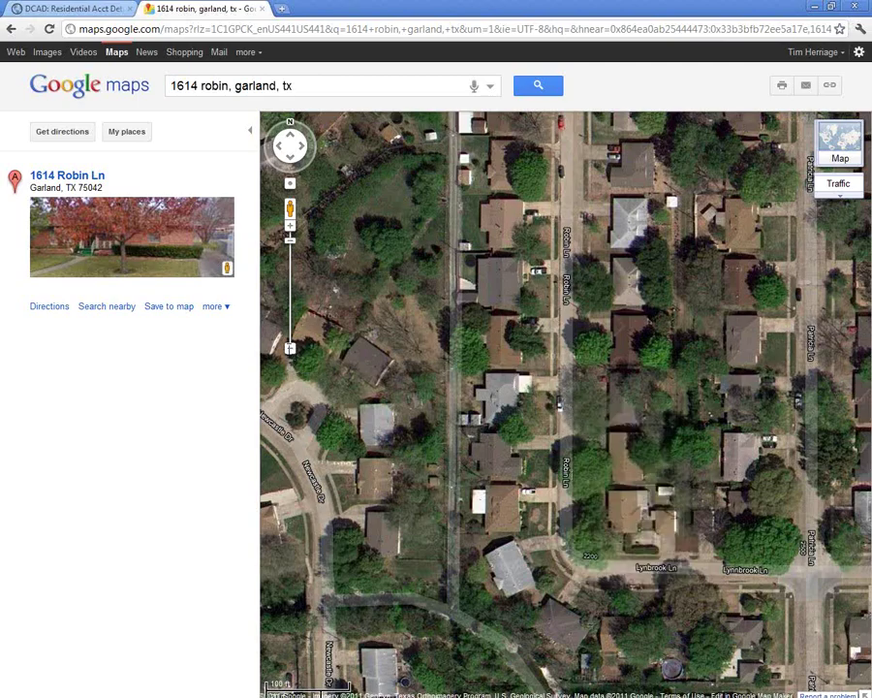
{"action": "left_click", "coordinate": [289, 352]}
{"action": "left_click", "coordinate": [289, 351]}
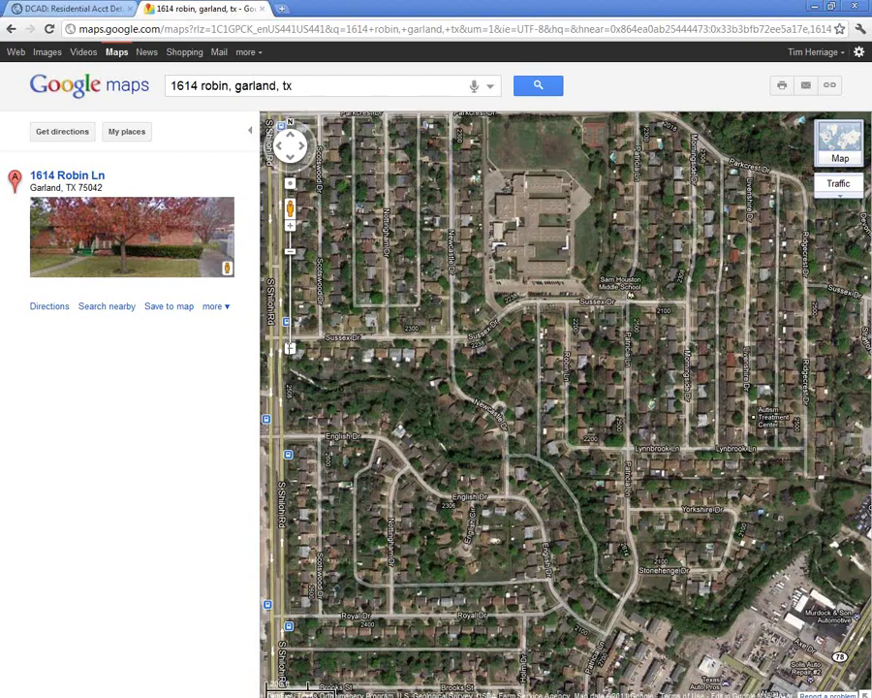
{"action": "left_click", "coordinate": [290, 351]}
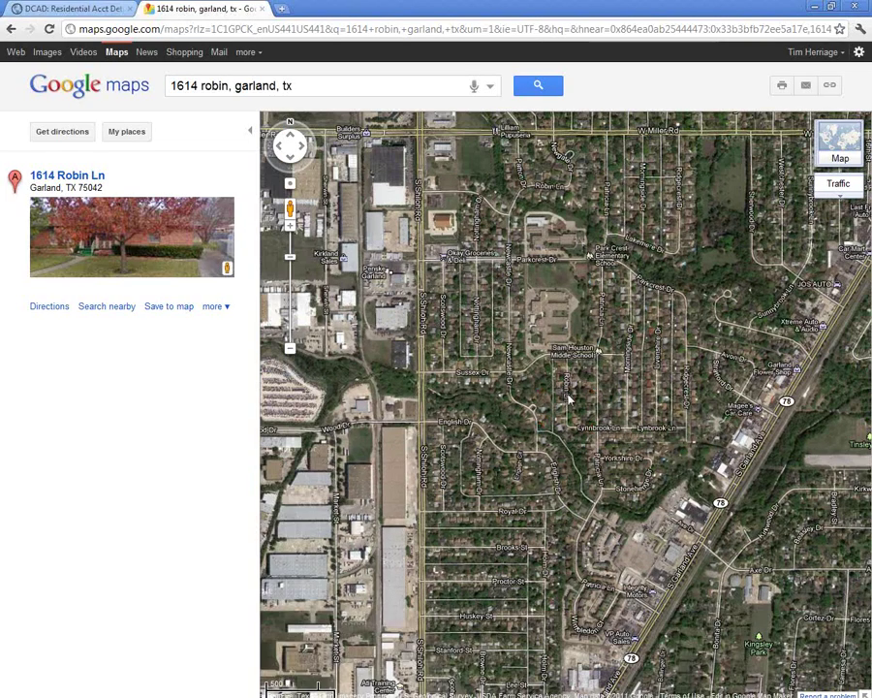
{"action": "left_click_drag", "start_coordinate": [567, 397], "coordinate": [579, 578]}
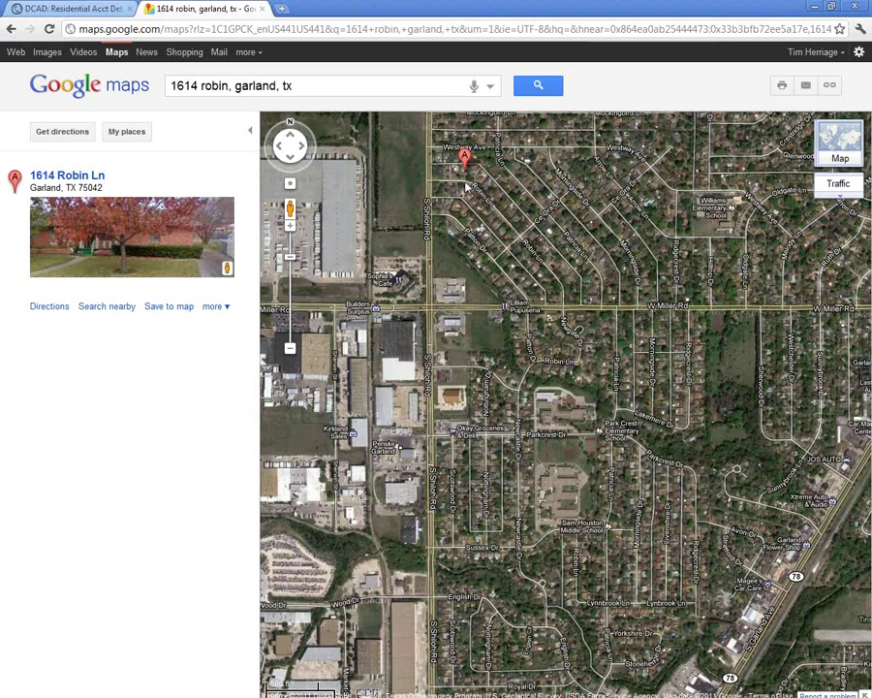
{"action": "left_click", "coordinate": [228, 269]}
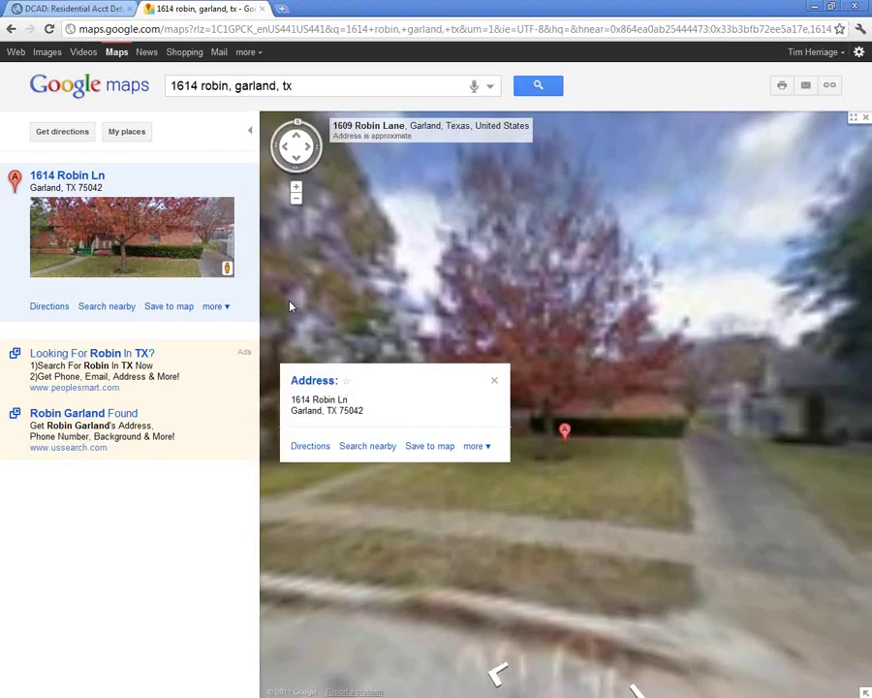
- Close the address bubble, move Street View toward the house, collapse the results panel, then exit Street View
{"action": "left_click", "coordinate": [495, 381]}
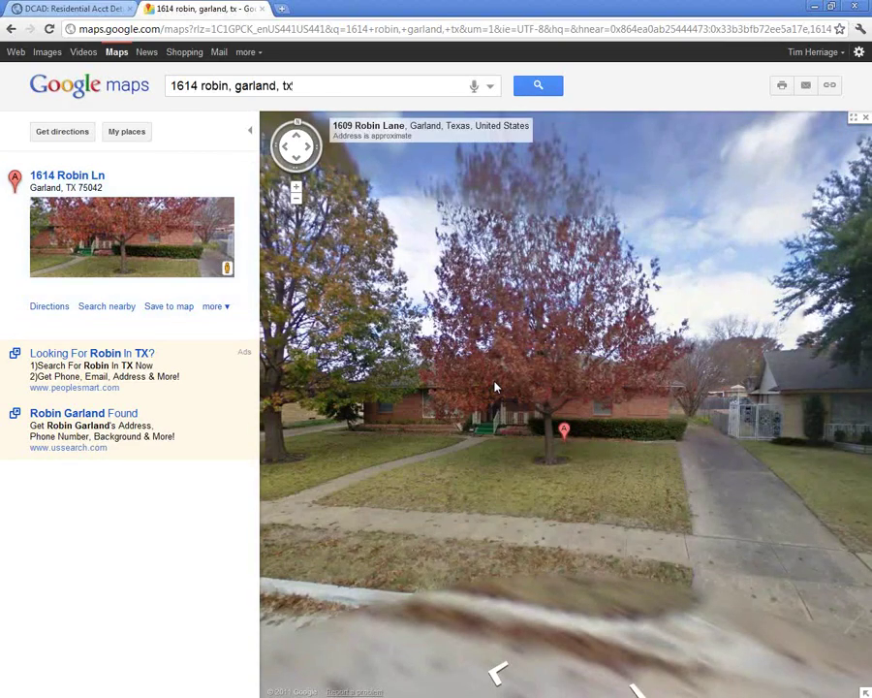
{"action": "left_click", "coordinate": [475, 480]}
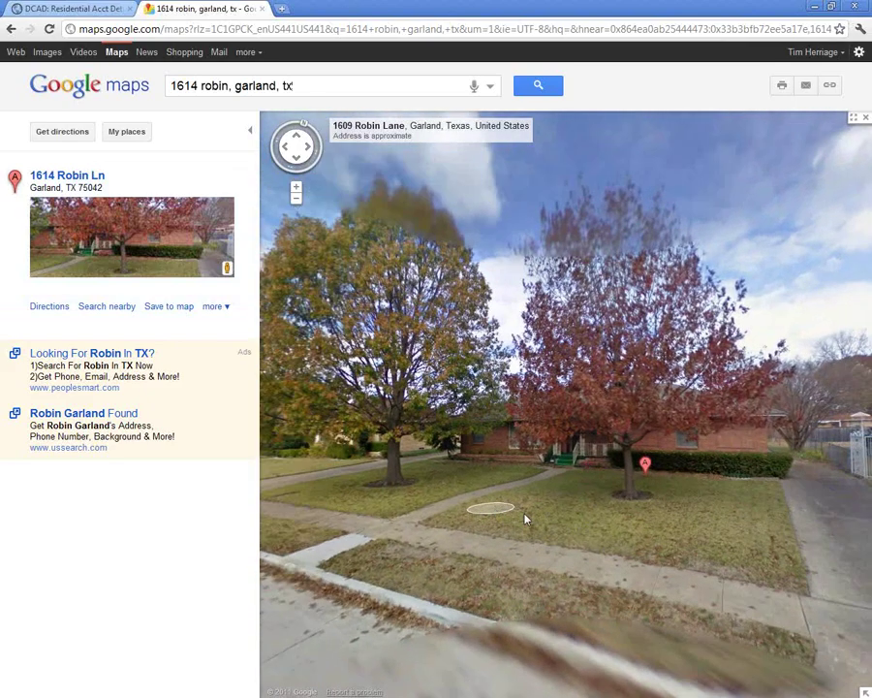
{"action": "left_click_drag", "start_coordinate": [488, 506], "coordinate": [400, 510]}
{"action": "left_click", "coordinate": [401, 511]}
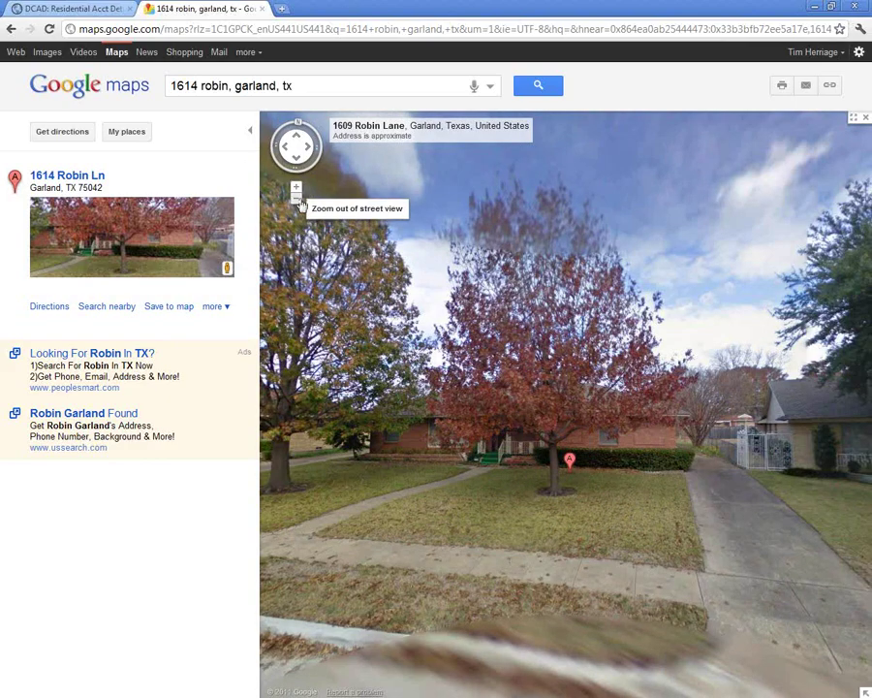
{"action": "left_click", "coordinate": [251, 135]}
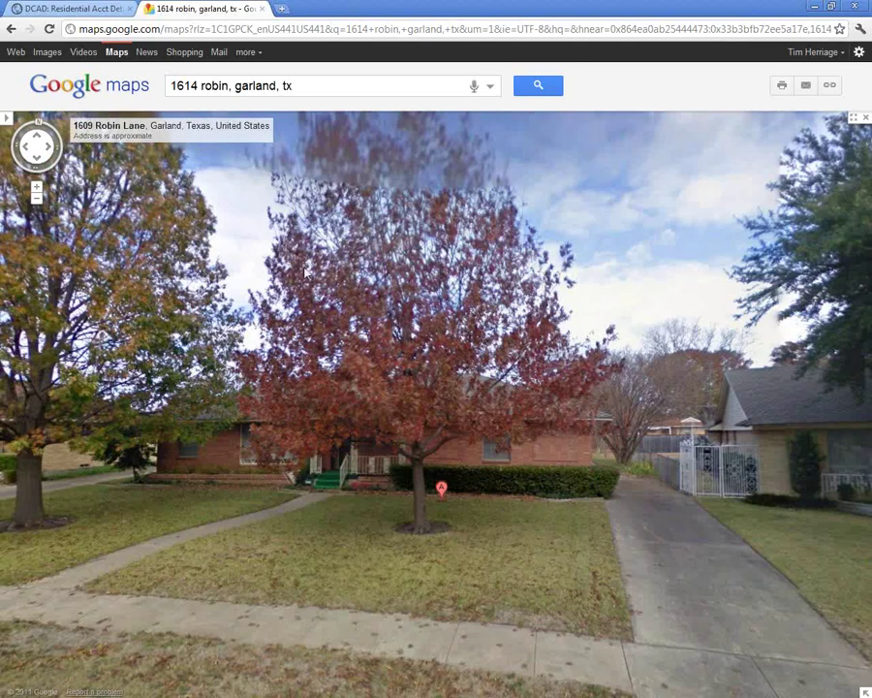
{"action": "left_click", "coordinate": [36, 199]}
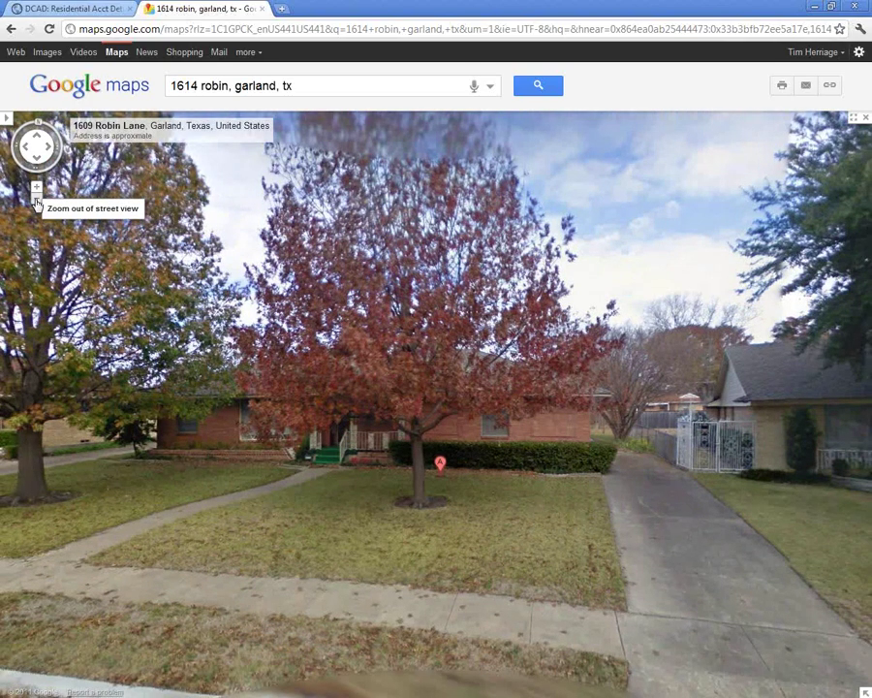
{"action": "left_click", "coordinate": [36, 200]}
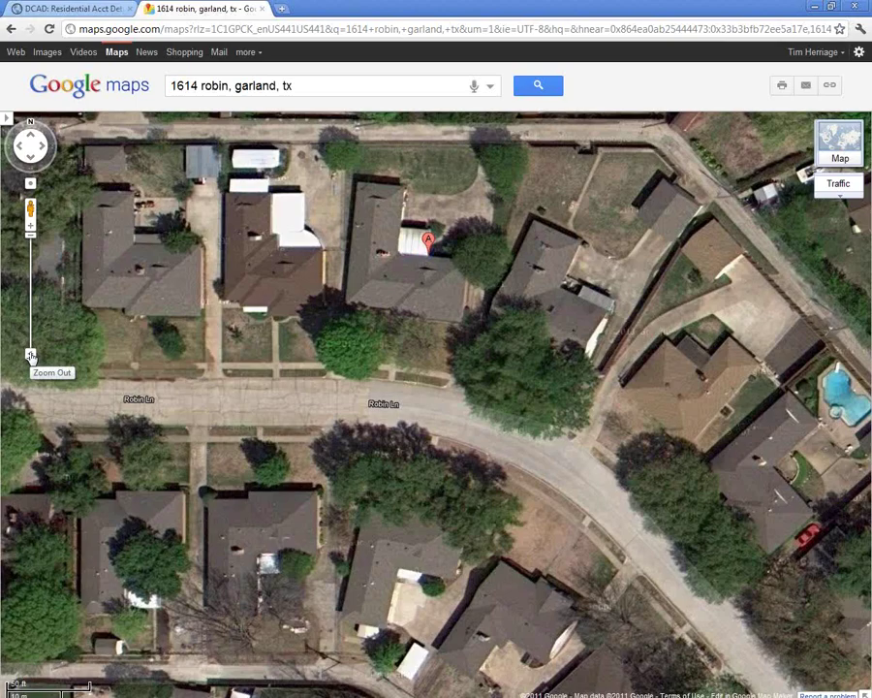
- Zoom out two levels, pan around the A marker, then restore the browser to reveal Property Analyzer Pro
{"action": "left_click", "coordinate": [30, 355]}
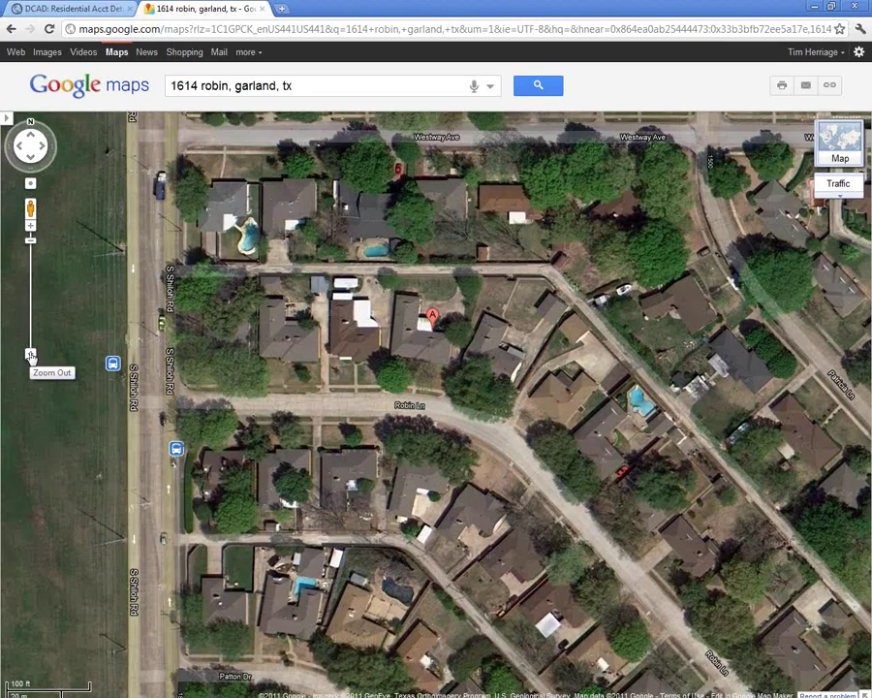
{"action": "left_click", "coordinate": [30, 355]}
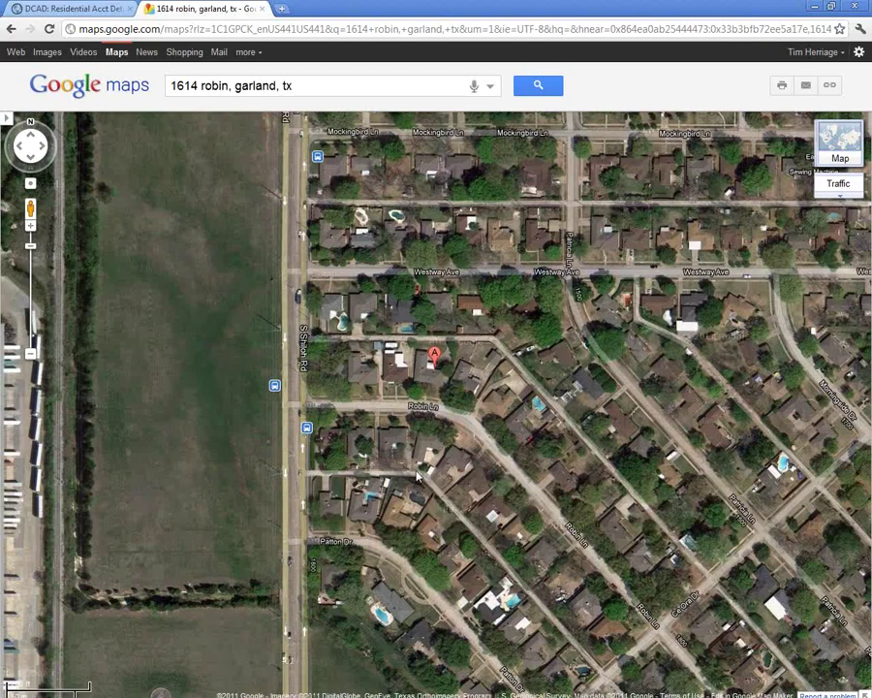
{"action": "left_click_drag", "start_coordinate": [572, 482], "coordinate": [497, 359]}
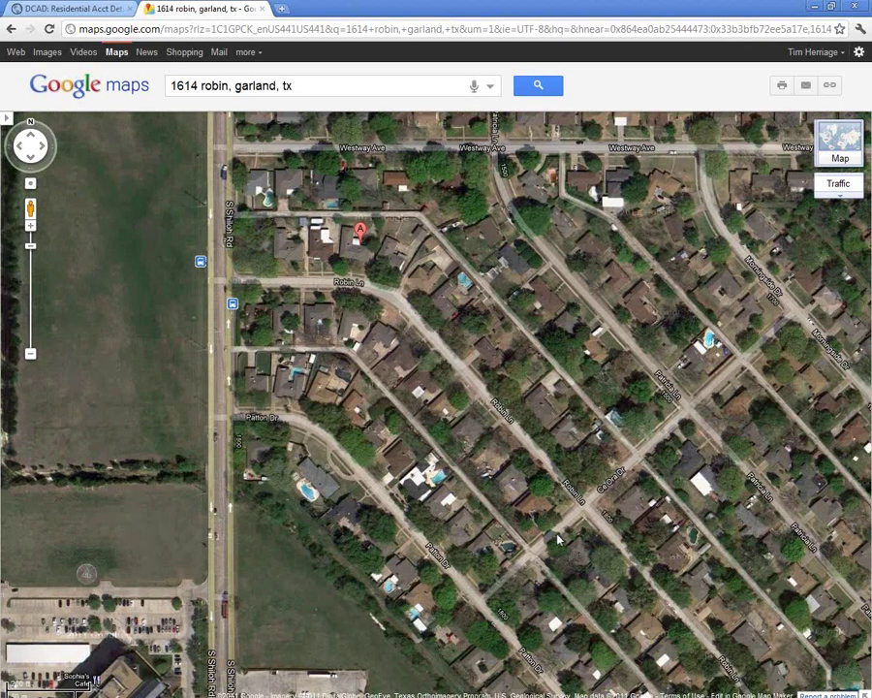
{"action": "left_click_drag", "start_coordinate": [557, 529], "coordinate": [535, 431]}
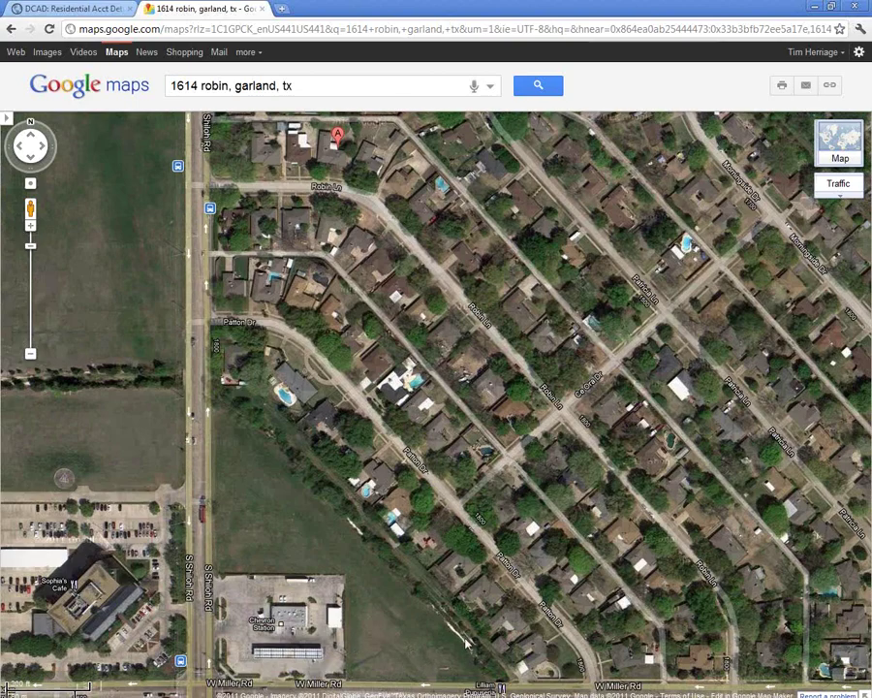
{"action": "left_click_drag", "start_coordinate": [461, 618], "coordinate": [460, 609]}
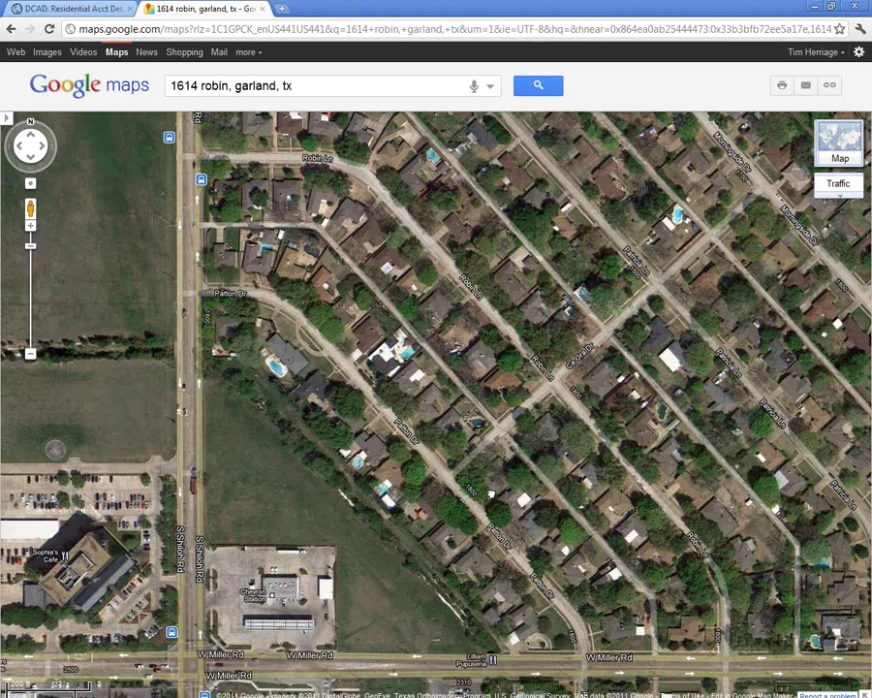
{"action": "left_click_drag", "start_coordinate": [347, 350], "coordinate": [278, 420]}
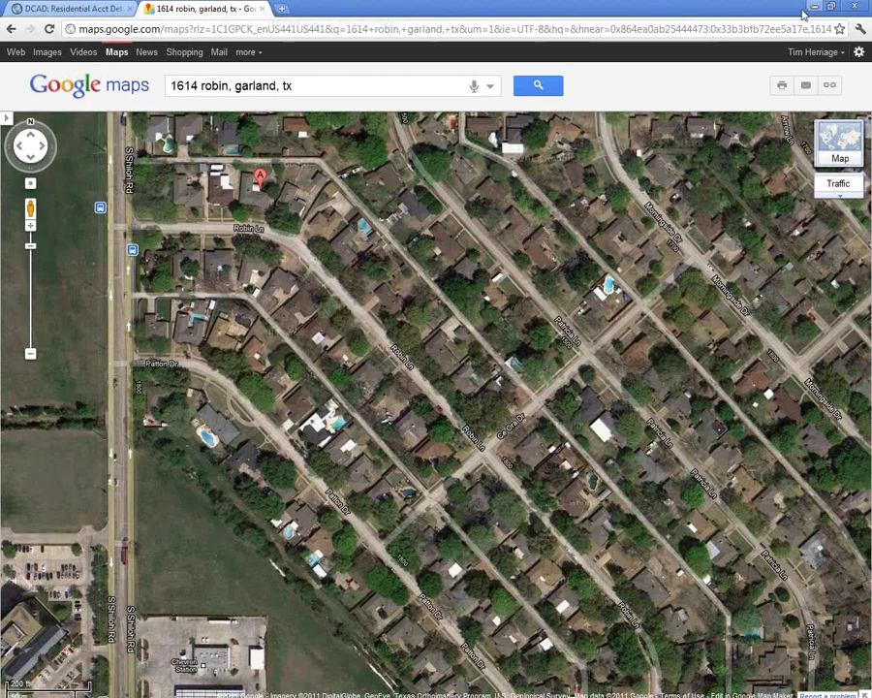
{"action": "double_click", "coordinate": [288, 7]}
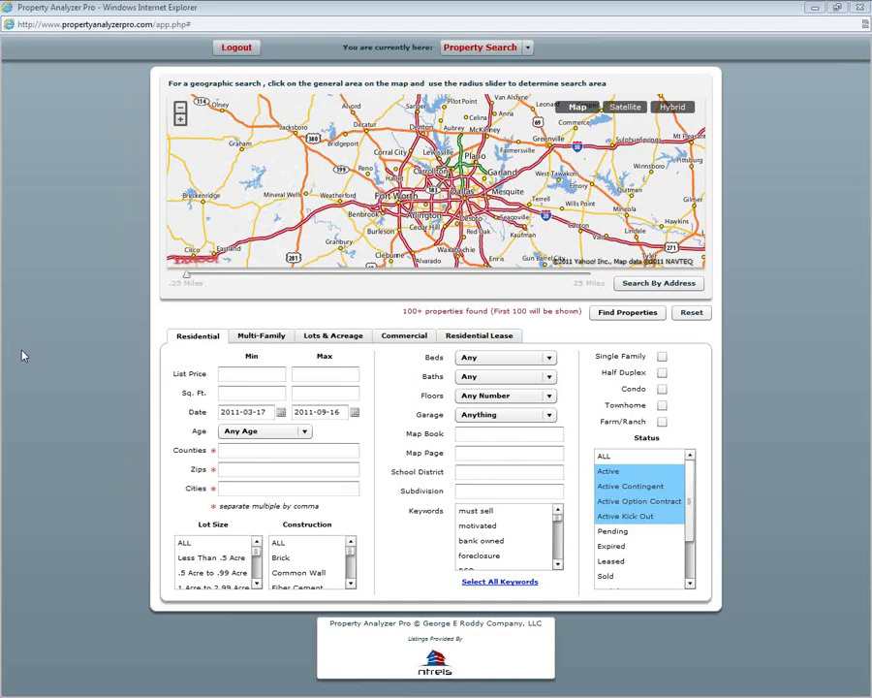
- Paste WILLIAMS ESTATES 3 3RD INST into the Subdivision field, leaving 0 properties found
{"action": "left_click", "coordinate": [492, 489]}
{"action": "key", "text": "ctrl+v"}
{"action": "left_click", "coordinate": [495, 471]}
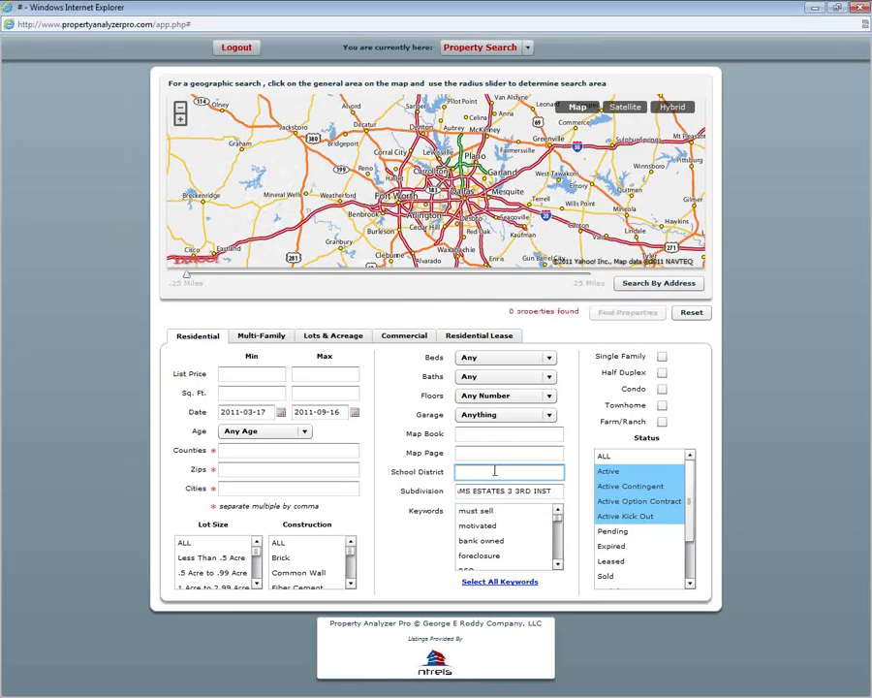
- Include listings of every status and shorten the subdivision to WILLIAMS ESTATES, giving 21 properties
{"action": "left_click", "coordinate": [619, 459]}
{"action": "left_click", "coordinate": [559, 491]}
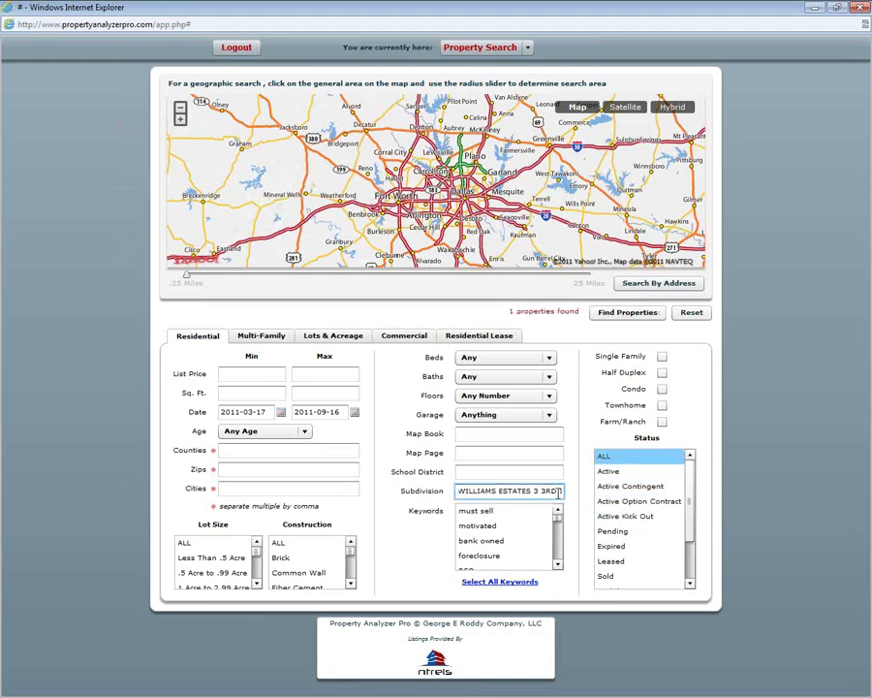
{"action": "key", "text": "BackSpace"}
{"action": "key", "text": "BackSpace"}
{"action": "key", "text": "BackSpace"}
{"action": "type", "text": "INST"}
{"action": "key", "text": "Left"}
{"action": "key", "text": "Left"}
{"action": "key", "text": "Left"}
{"action": "key", "text": "Left"}
{"action": "key", "text": "Left"}
{"action": "key", "text": "BackSpace"}
{"action": "key", "text": "Delete"}
{"action": "key", "text": "Delete"}
{"action": "key", "text": "Delete"}
{"action": "key", "text": "Delete"}
{"action": "key", "text": "Delete"}
{"action": "left_click", "coordinate": [533, 472]}
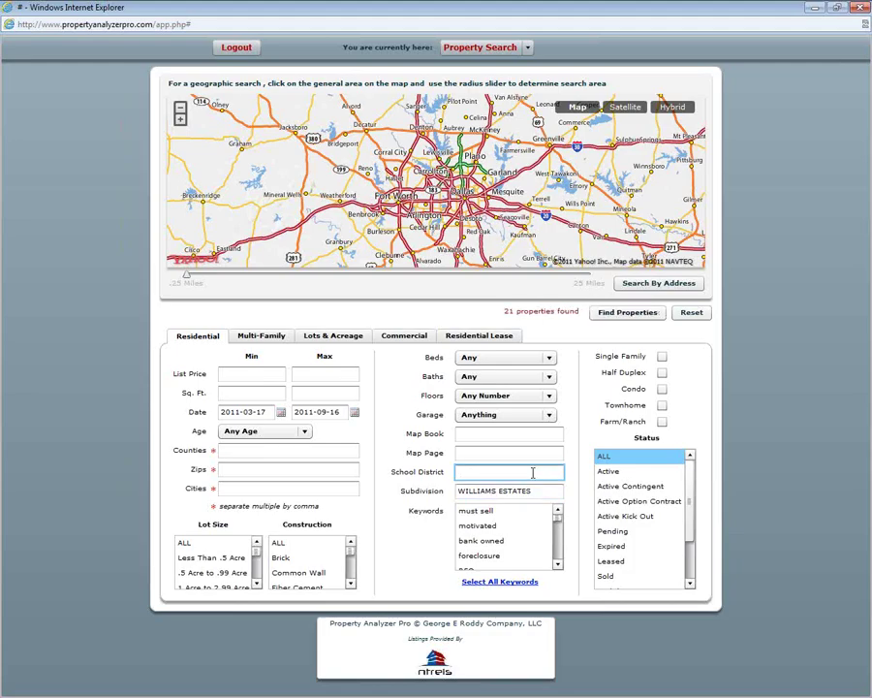
- Add a comma after zip 75042 so another zip code can follow
{"action": "left_click", "coordinate": [286, 452]}
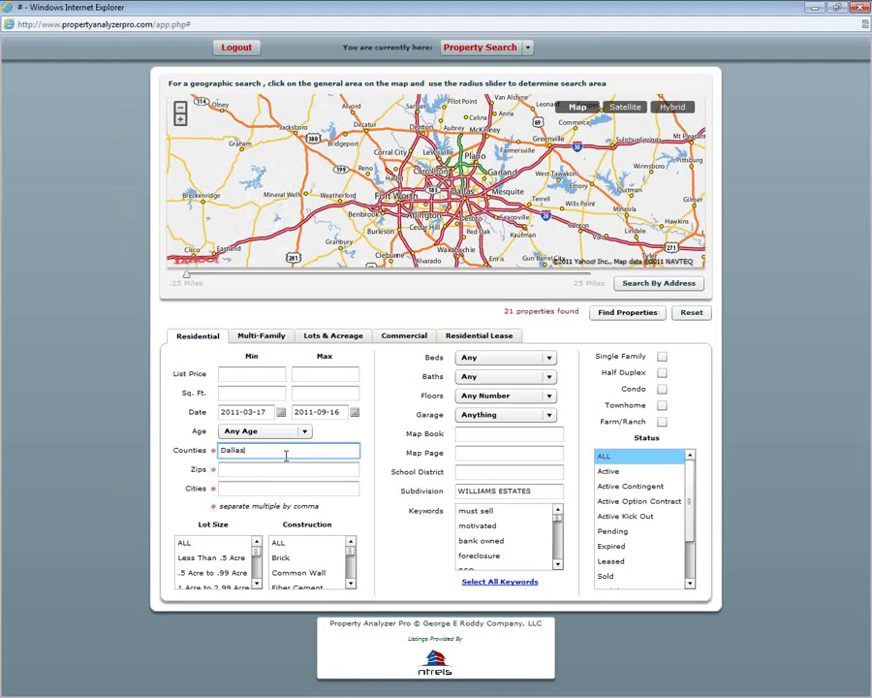
{"action": "key", "text": "Tab"}
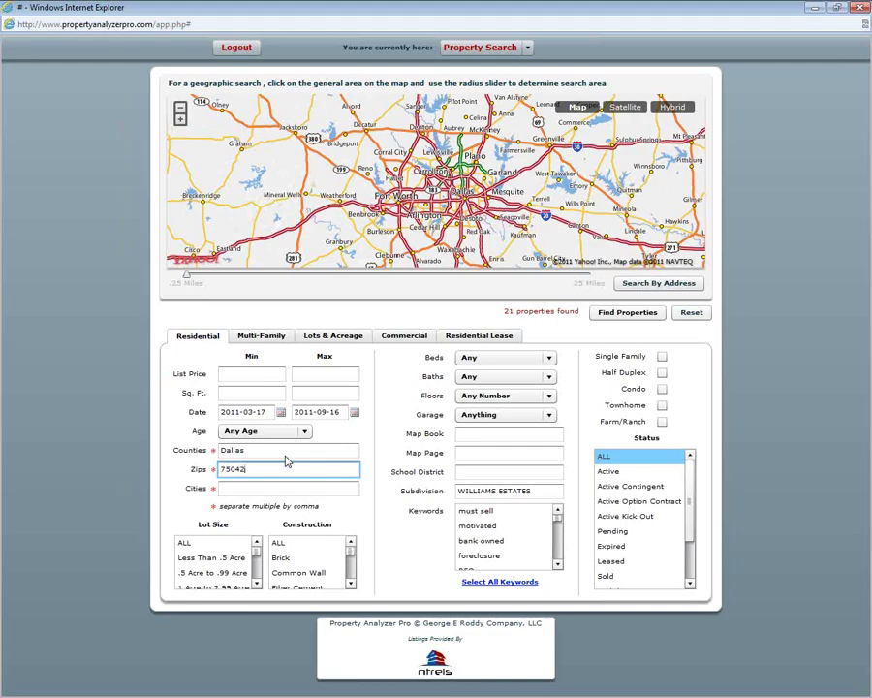
{"action": "key", "text": "Tab"}
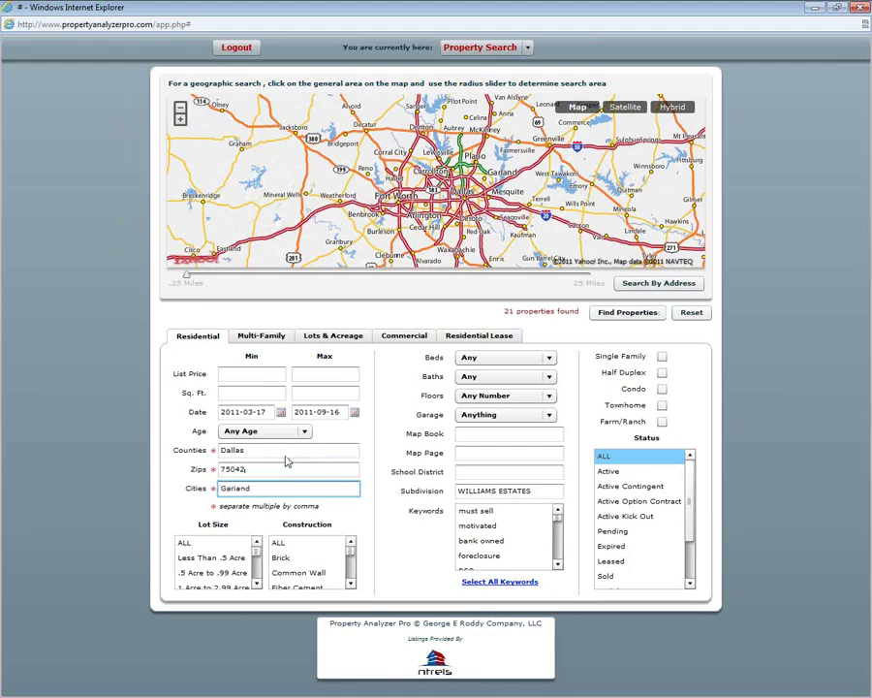
{"action": "left_click", "coordinate": [284, 466]}
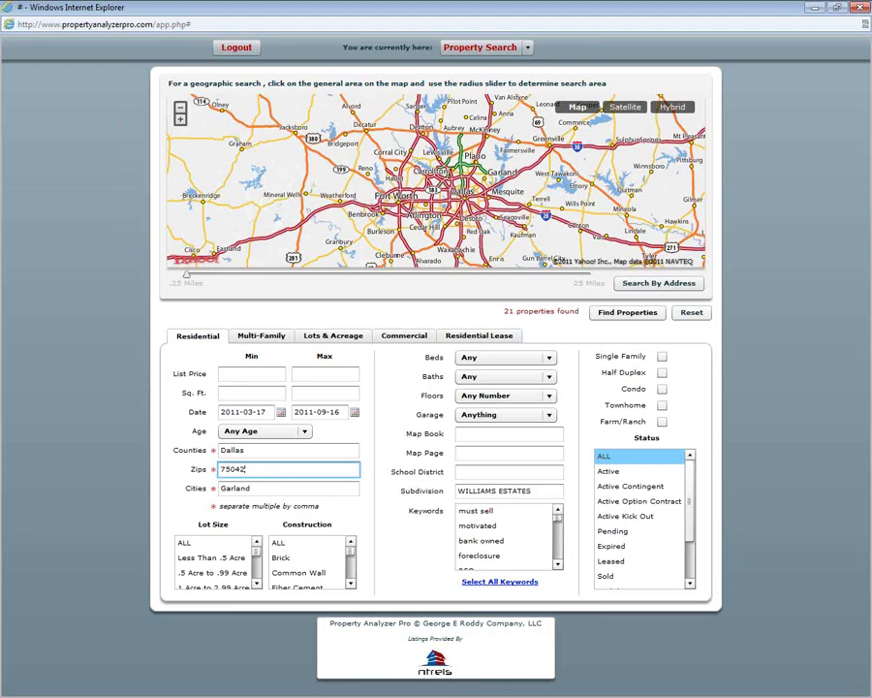
{"action": "type", "text": ","}
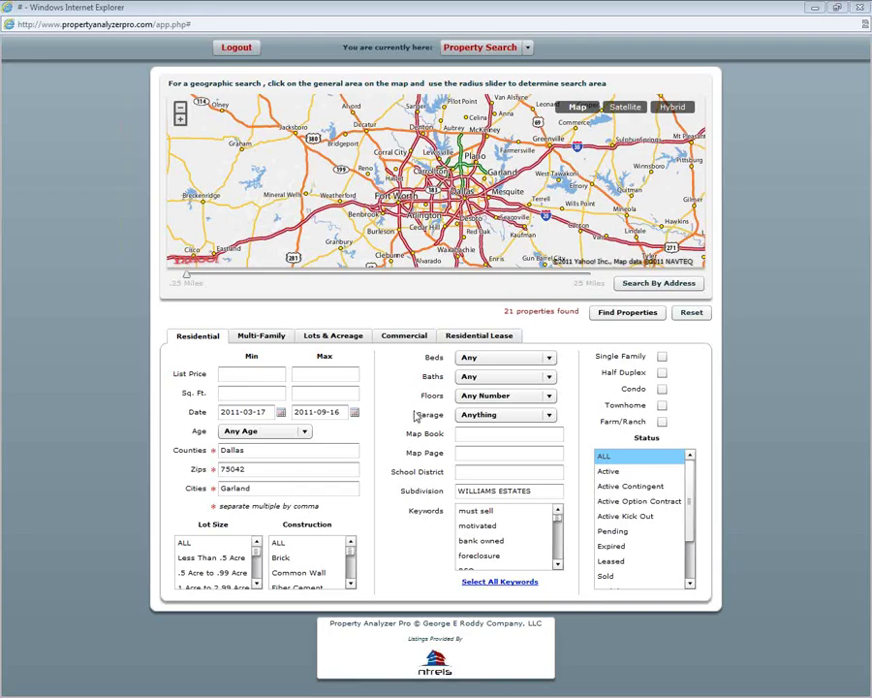
- Set square footage to 1650–3150 and rerun the search, narrowing results from 21 to 14
{"action": "left_click", "coordinate": [270, 395]}
{"action": "type", "text": "1668"}
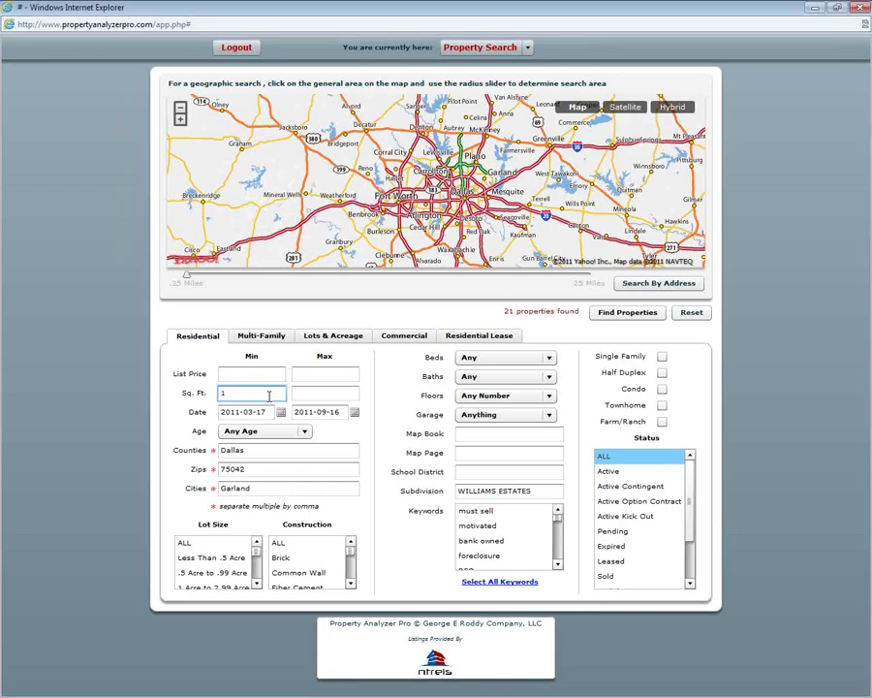
{"action": "key", "text": "BackSpace"}
{"action": "key", "text": "BackSpace"}
{"action": "type", "text": "50"}
{"action": "left_click", "coordinate": [311, 392]}
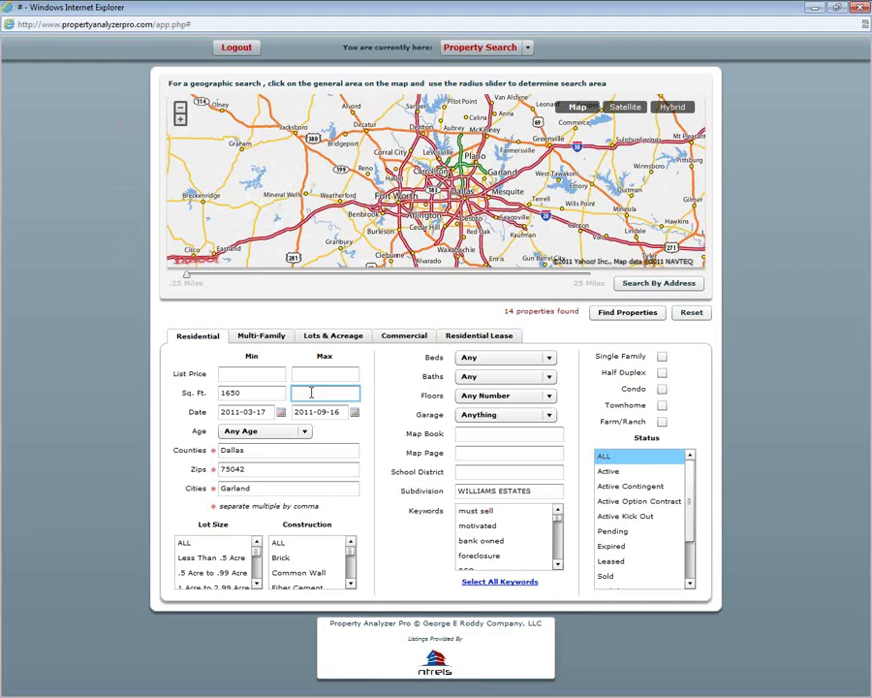
{"action": "type", "text": "3150"}
{"action": "left_click", "coordinate": [535, 435]}
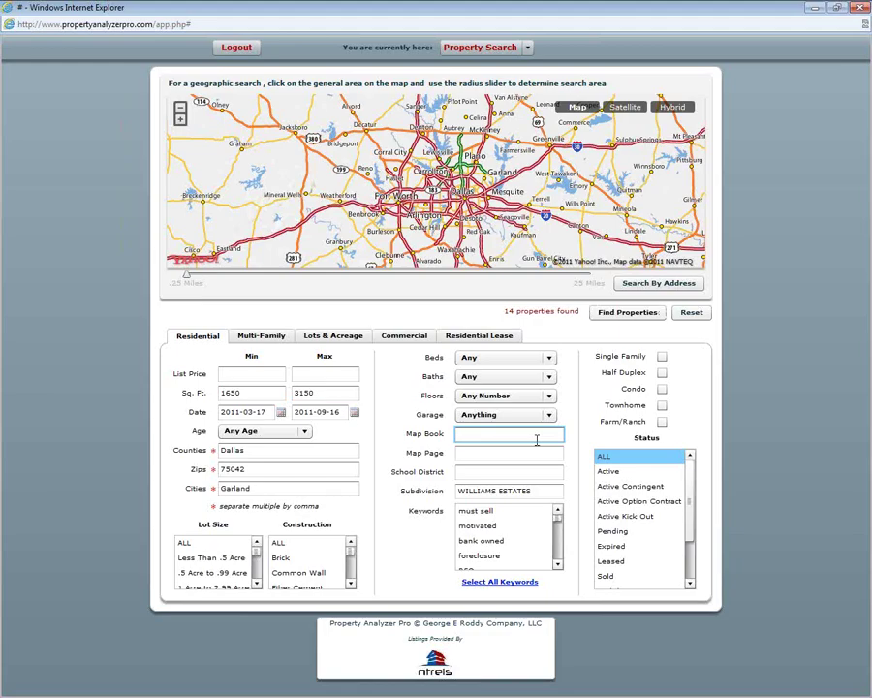
{"action": "left_click", "coordinate": [632, 314]}
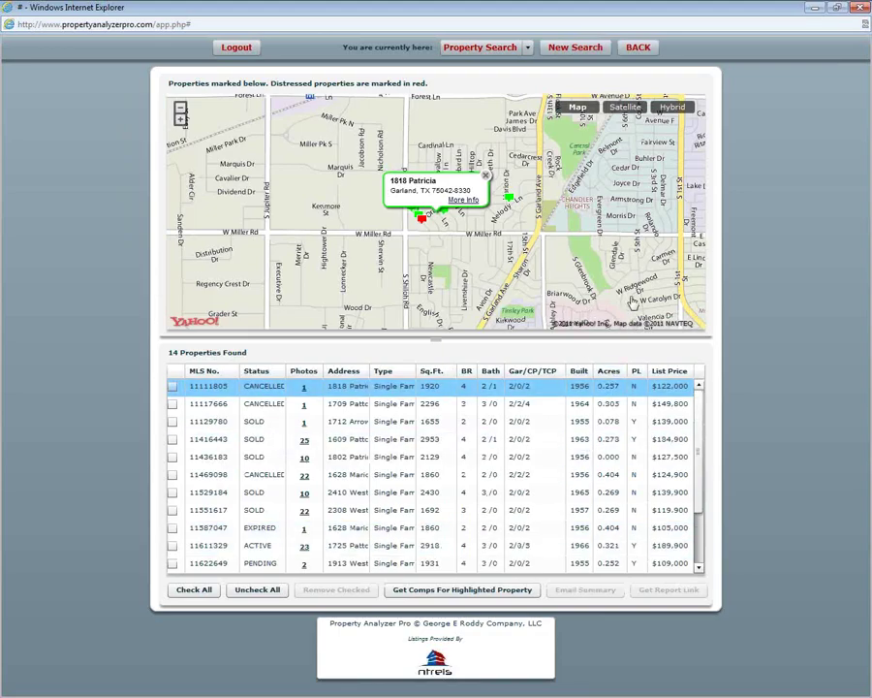
{"action": "left_click", "coordinate": [181, 120]}
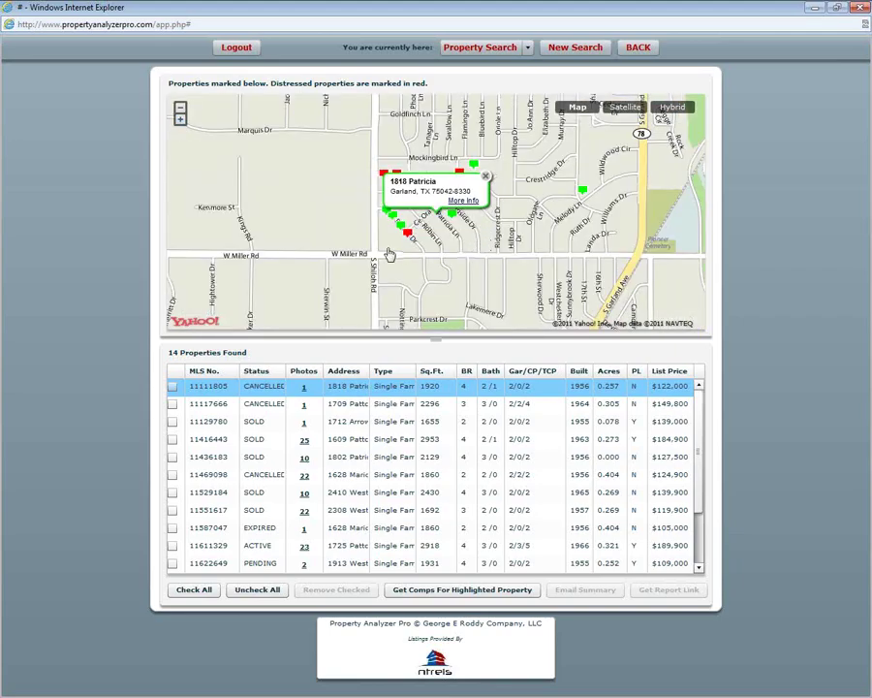
{"action": "left_click_drag", "start_coordinate": [402, 255], "coordinate": [376, 288]}
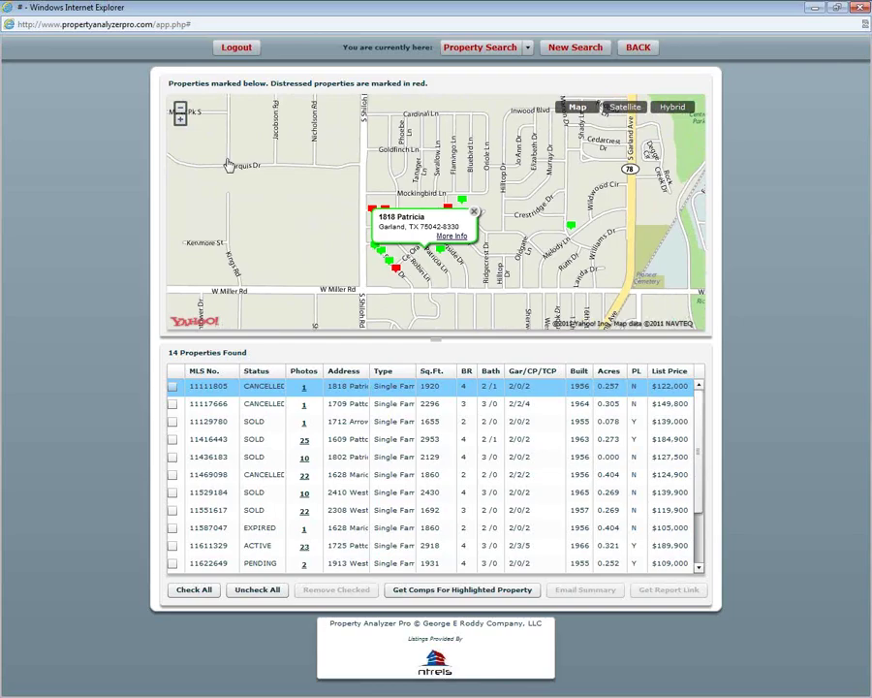
{"action": "left_click", "coordinate": [474, 212]}
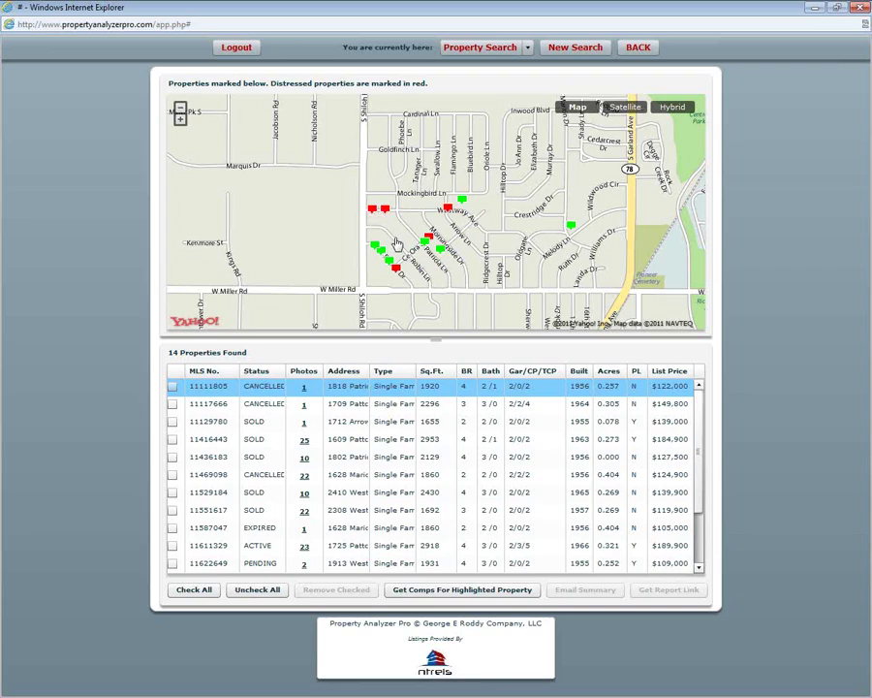
{"action": "left_click", "coordinate": [181, 117]}
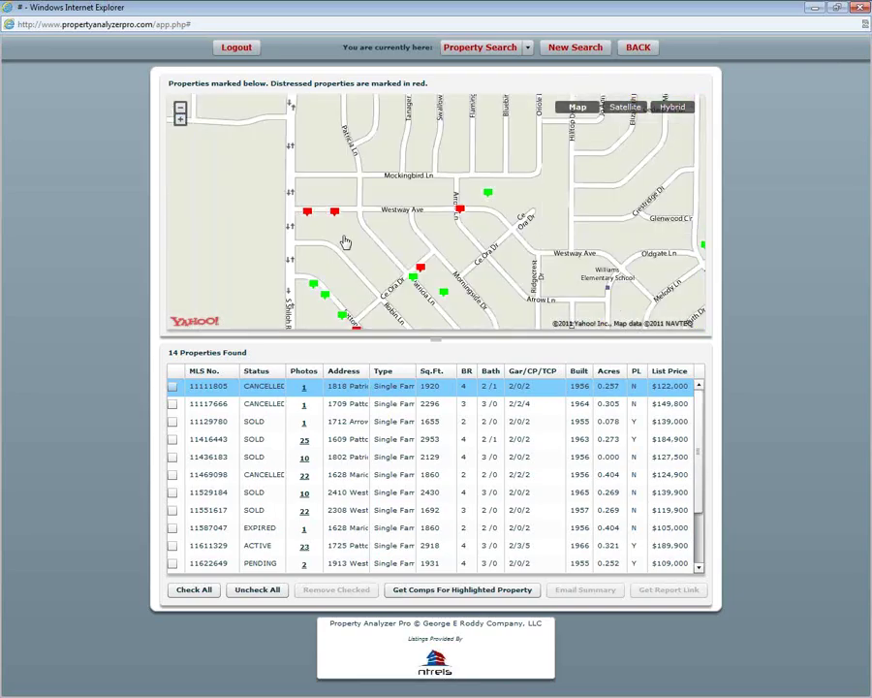
{"action": "left_click_drag", "start_coordinate": [345, 241], "coordinate": [374, 202]}
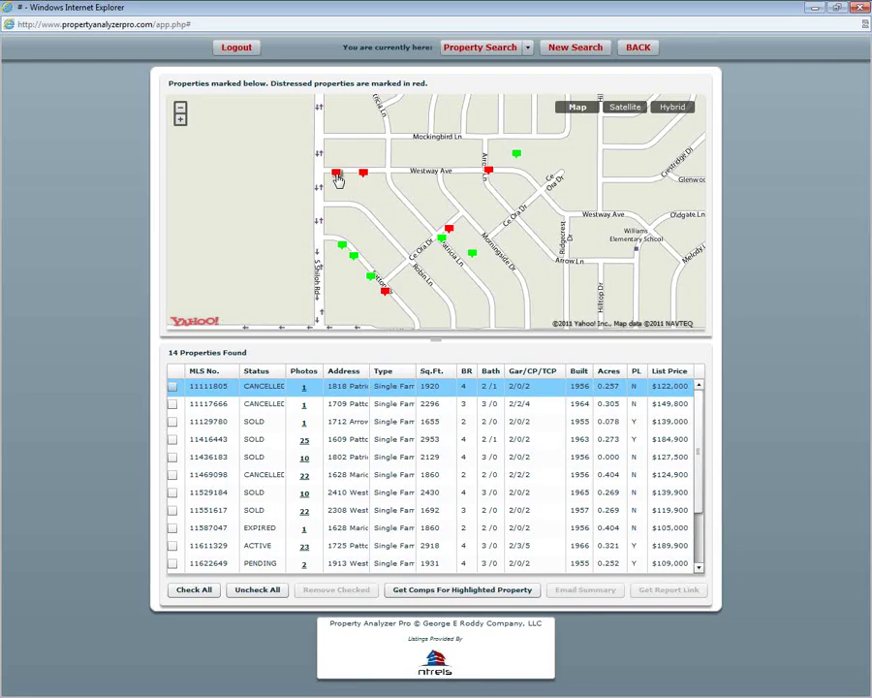
{"action": "left_click", "coordinate": [262, 372]}
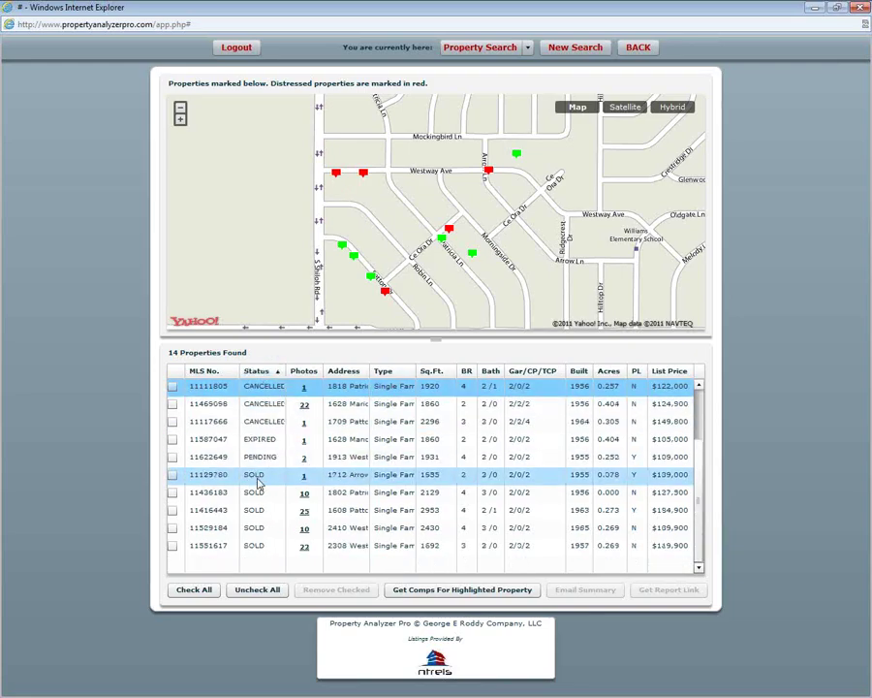
{"action": "left_click", "coordinate": [337, 175]}
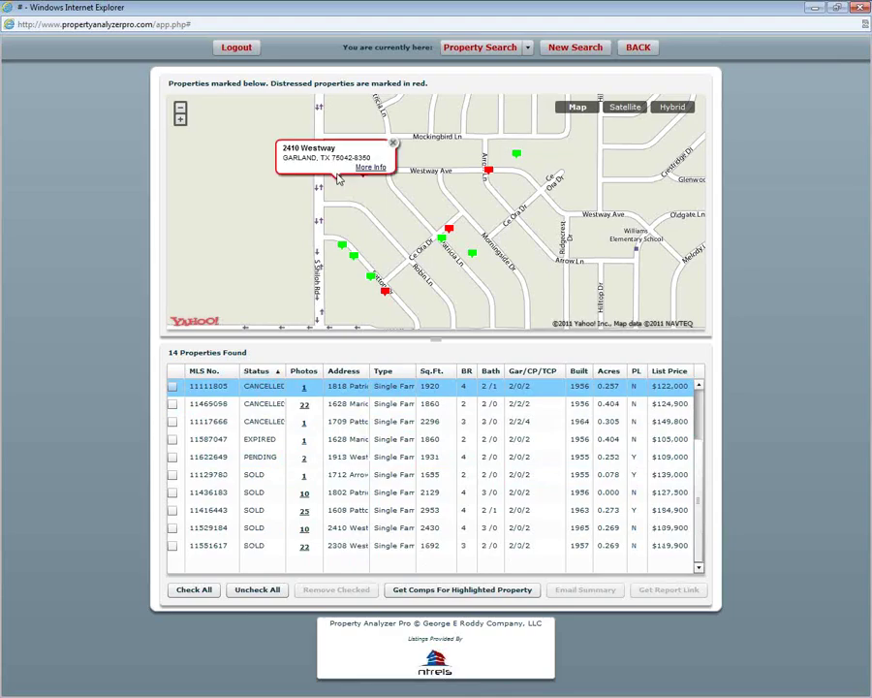
{"action": "left_click", "coordinate": [369, 168]}
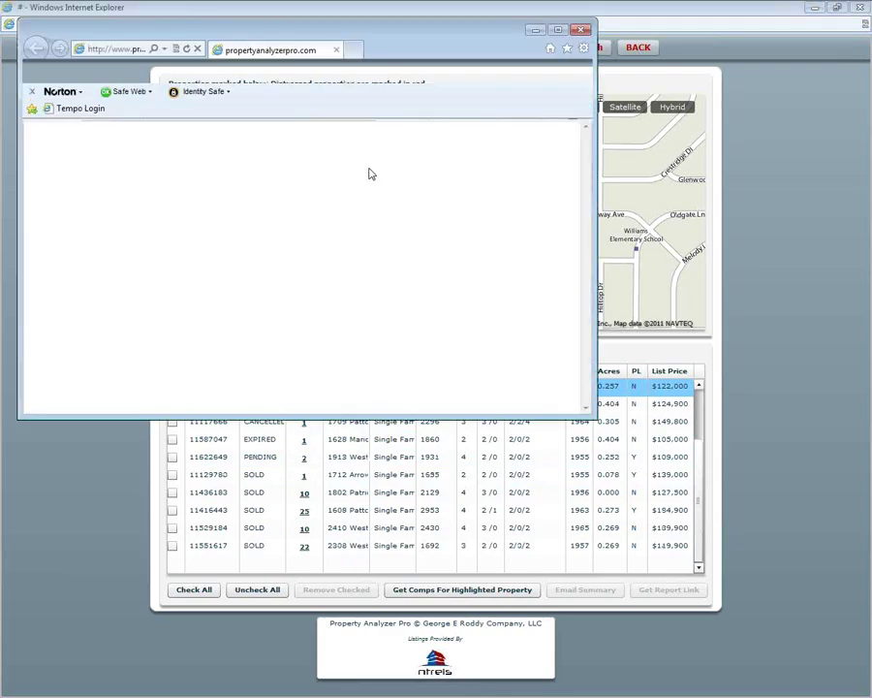
{"action": "left_click", "coordinate": [559, 30]}
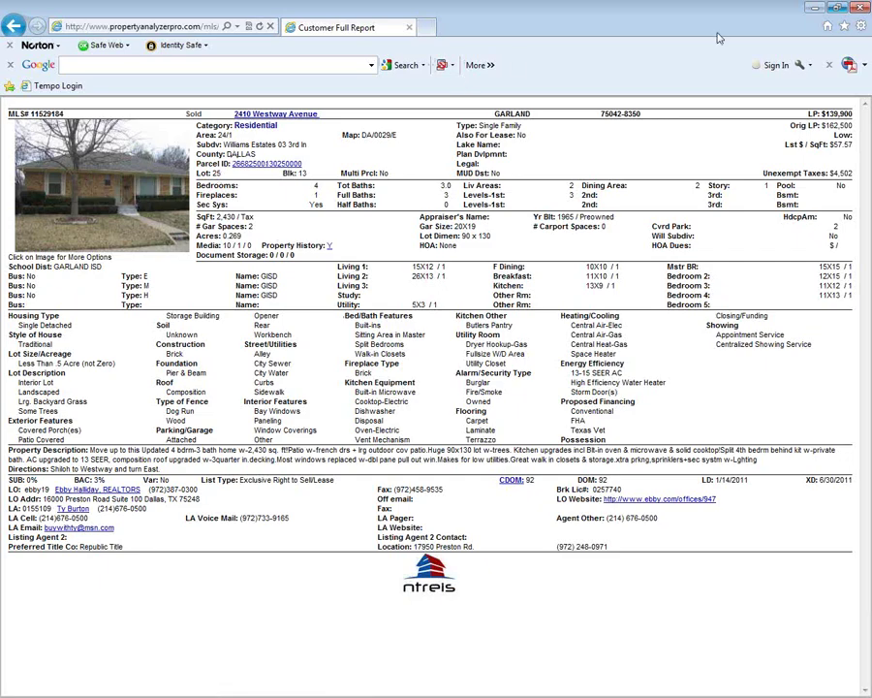
{"action": "left_click", "coordinate": [860, 7]}
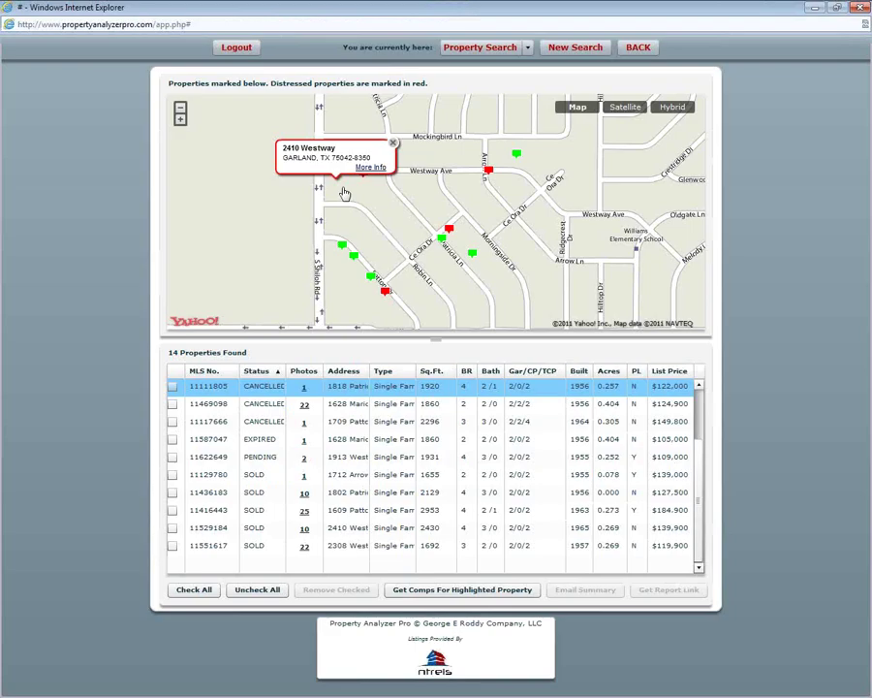
{"action": "left_click", "coordinate": [172, 528]}
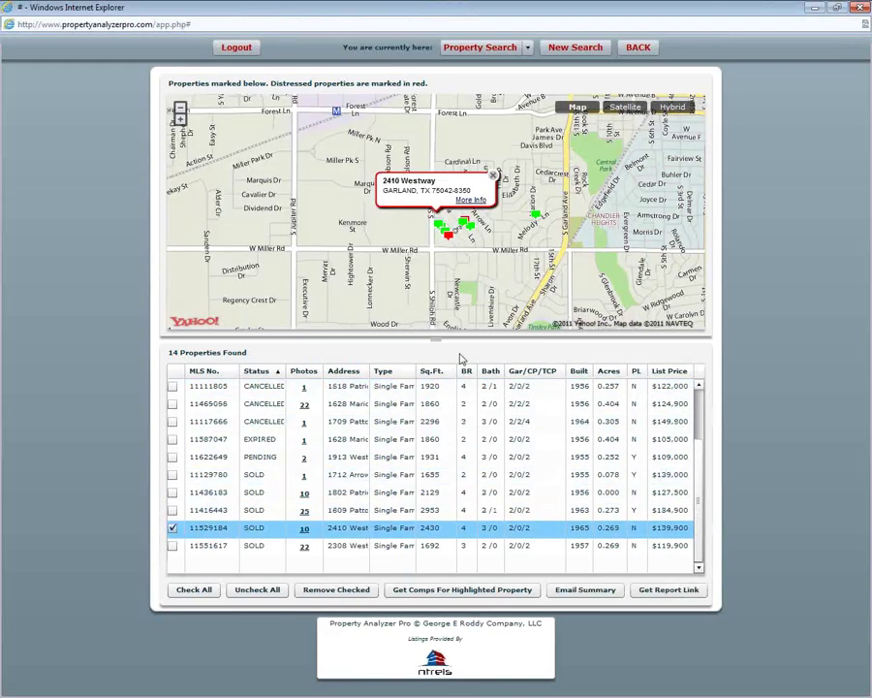
{"action": "left_click", "coordinate": [180, 120]}
{"action": "left_click", "coordinate": [180, 120]}
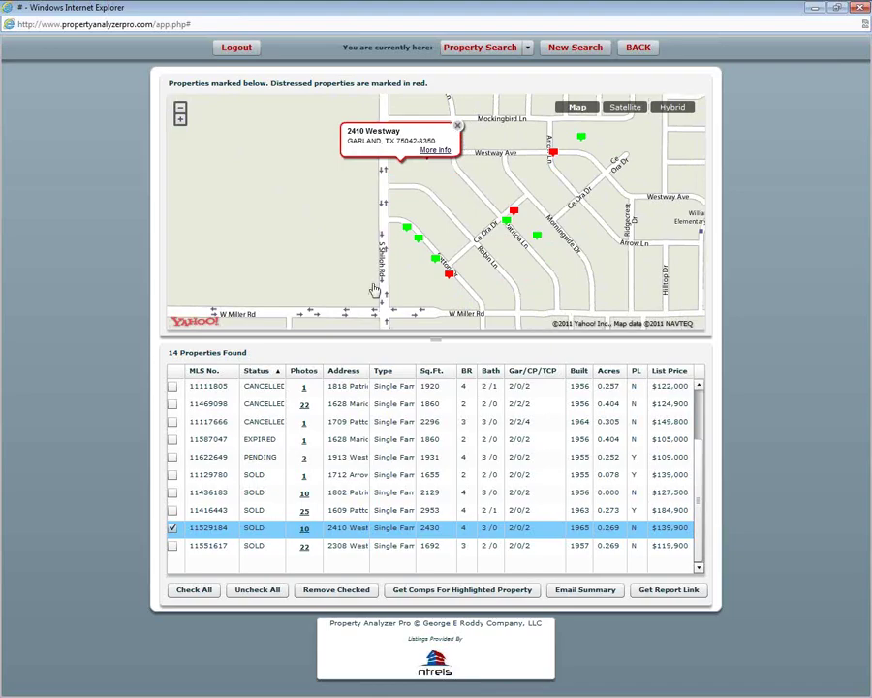
{"action": "left_click", "coordinate": [173, 528]}
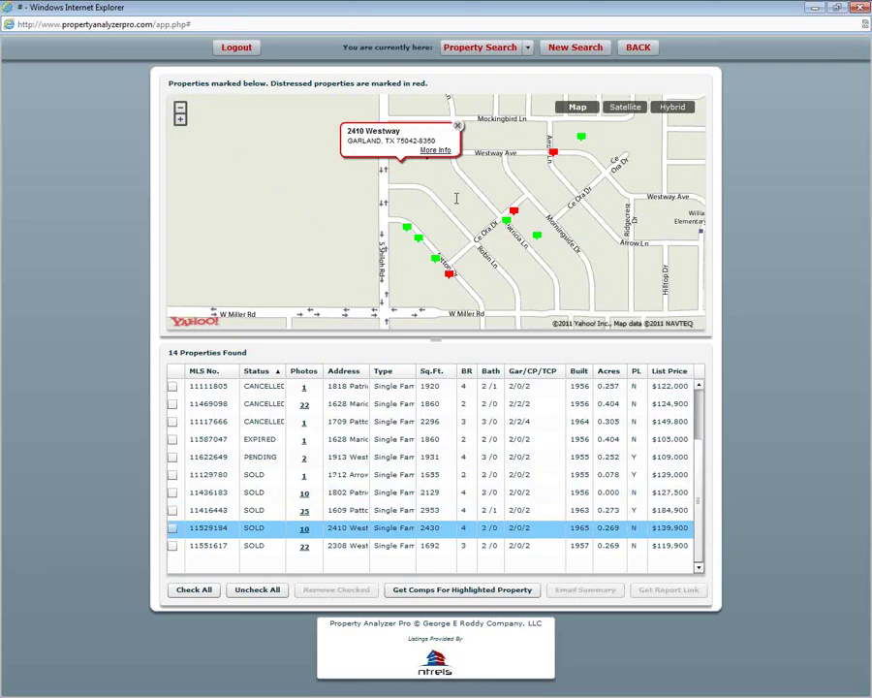
{"action": "left_click", "coordinate": [514, 212]}
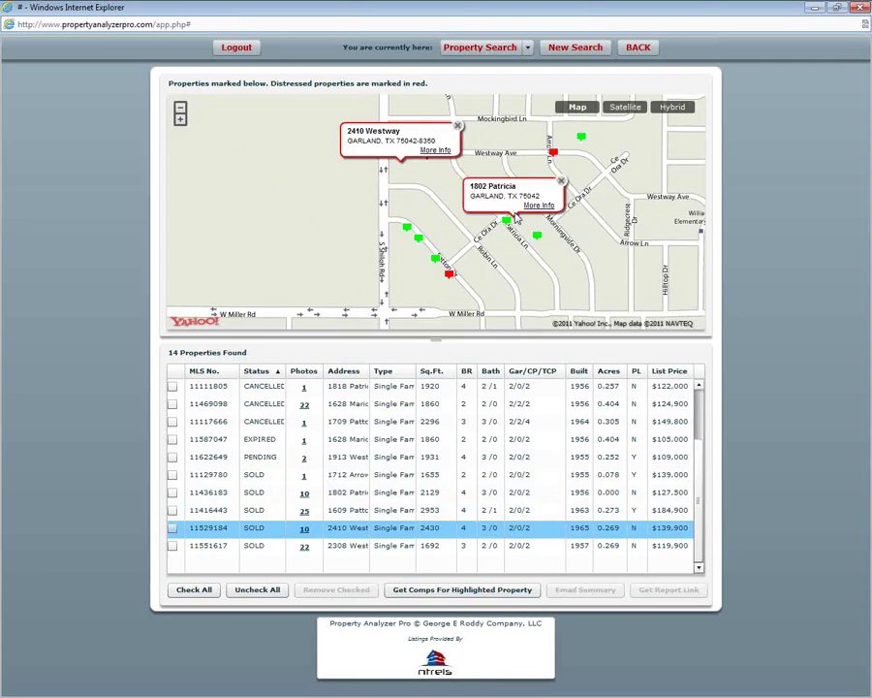
{"action": "left_click", "coordinate": [325, 509]}
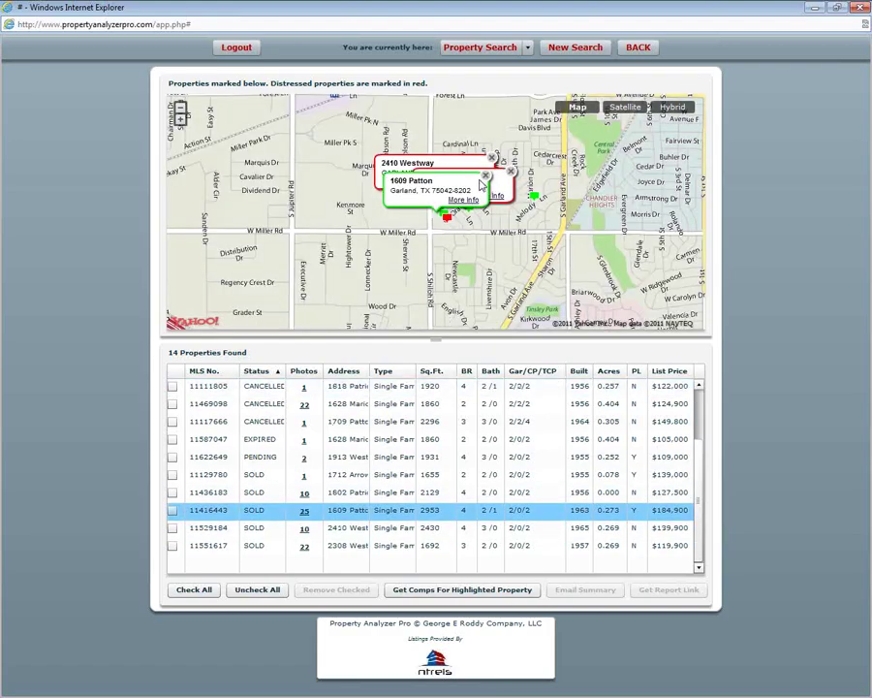
{"action": "left_click", "coordinate": [485, 175]}
{"action": "left_click", "coordinate": [499, 171]}
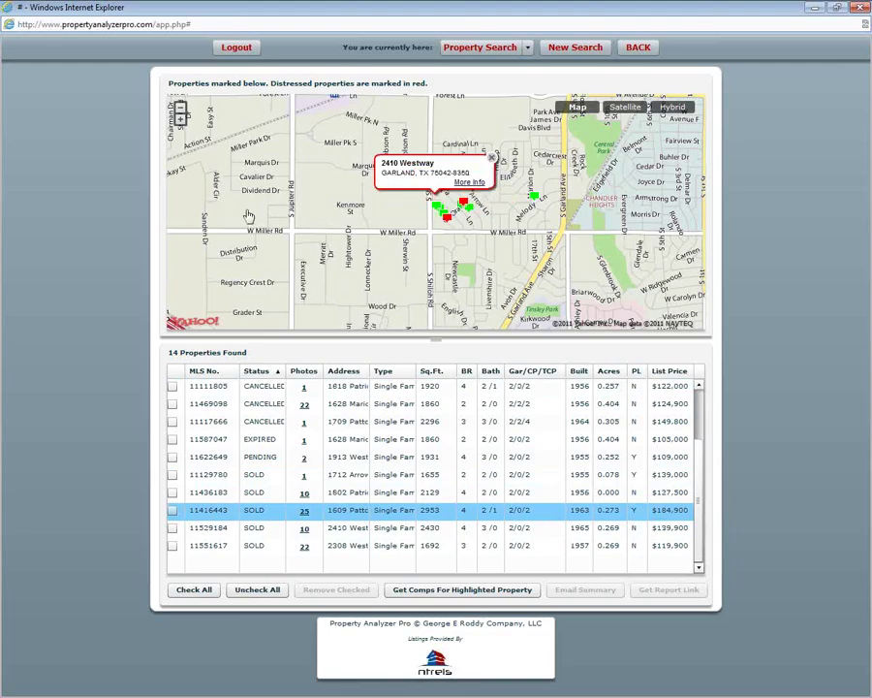
{"action": "left_click", "coordinate": [180, 119]}
{"action": "left_click", "coordinate": [181, 120]}
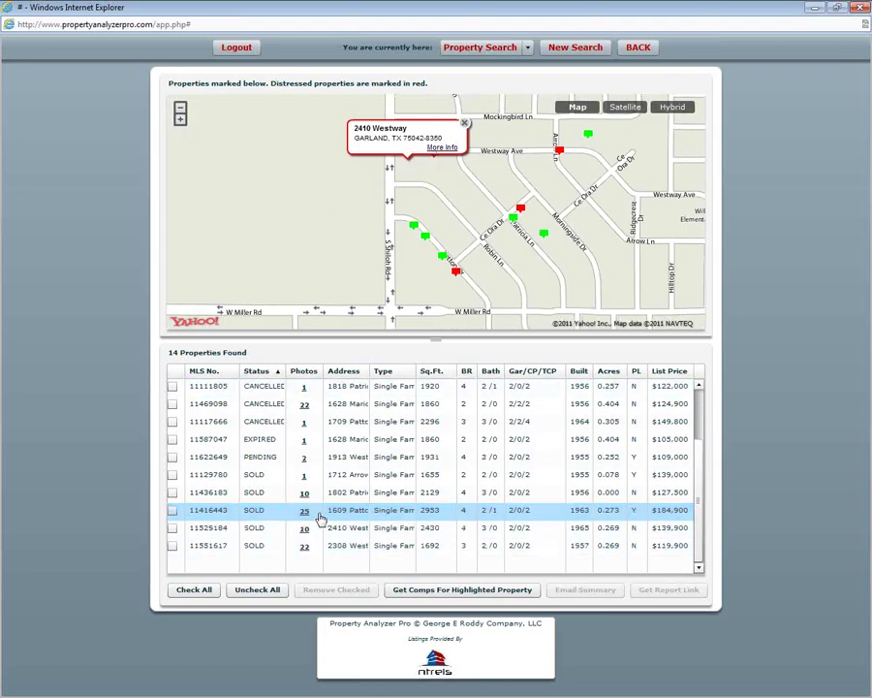
{"action": "left_click", "coordinate": [173, 475]}
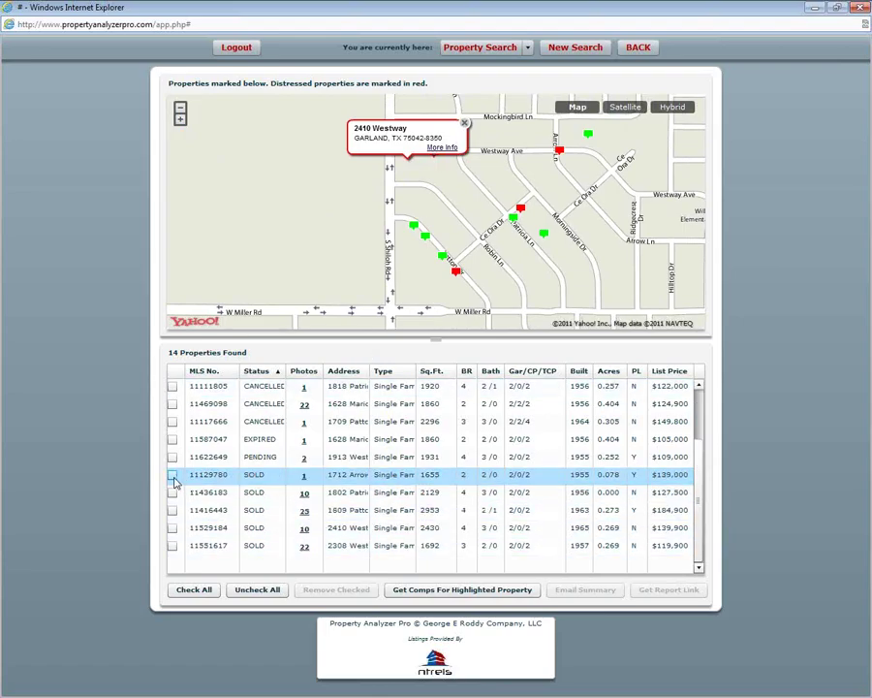
{"action": "left_click", "coordinate": [173, 492]}
{"action": "left_click", "coordinate": [172, 510]}
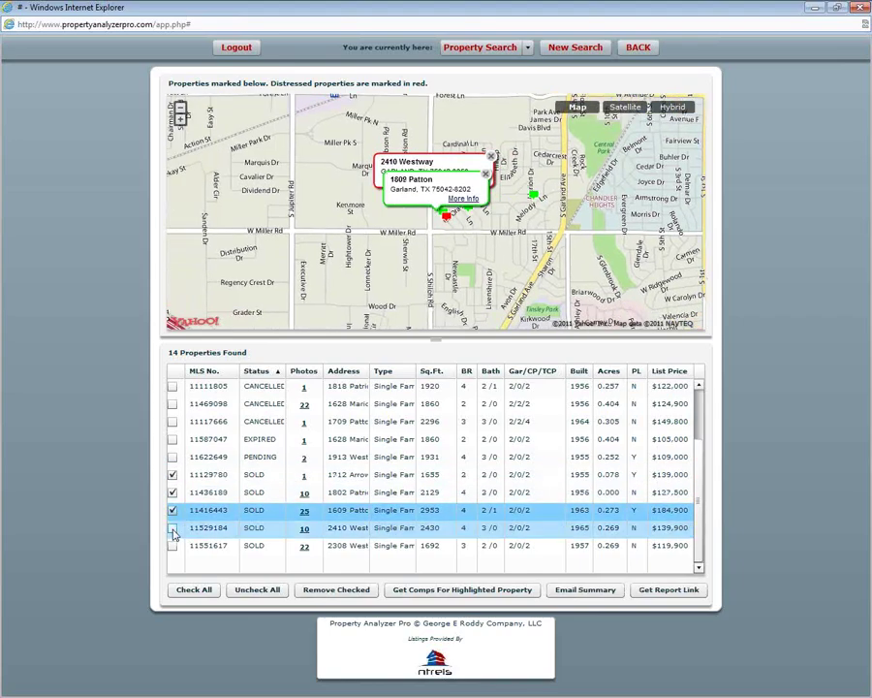
{"action": "left_click", "coordinate": [172, 527]}
{"action": "left_click", "coordinate": [172, 545]}
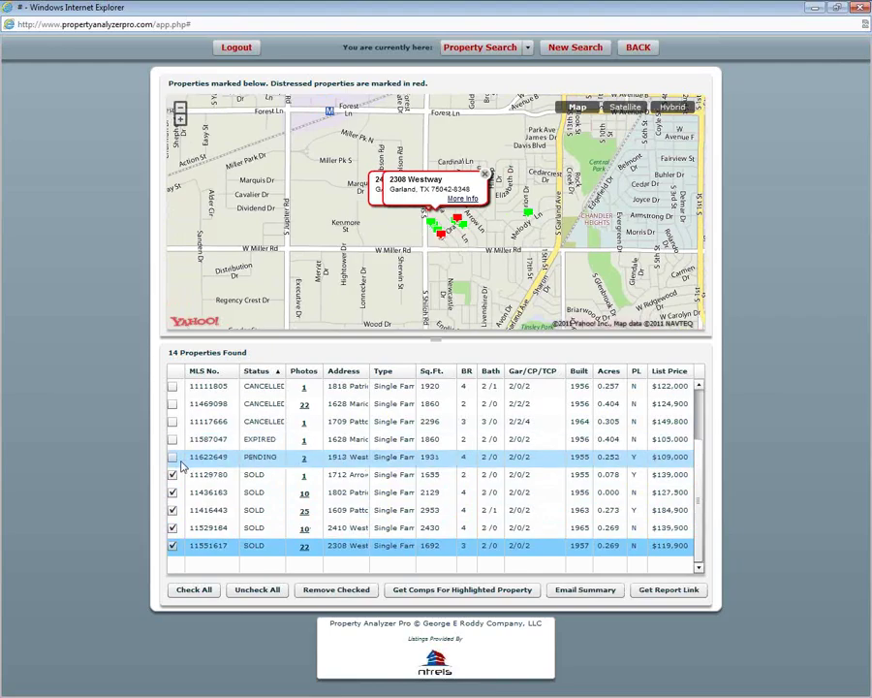
{"action": "left_click_drag", "start_coordinate": [698, 461], "coordinate": [698, 398]}
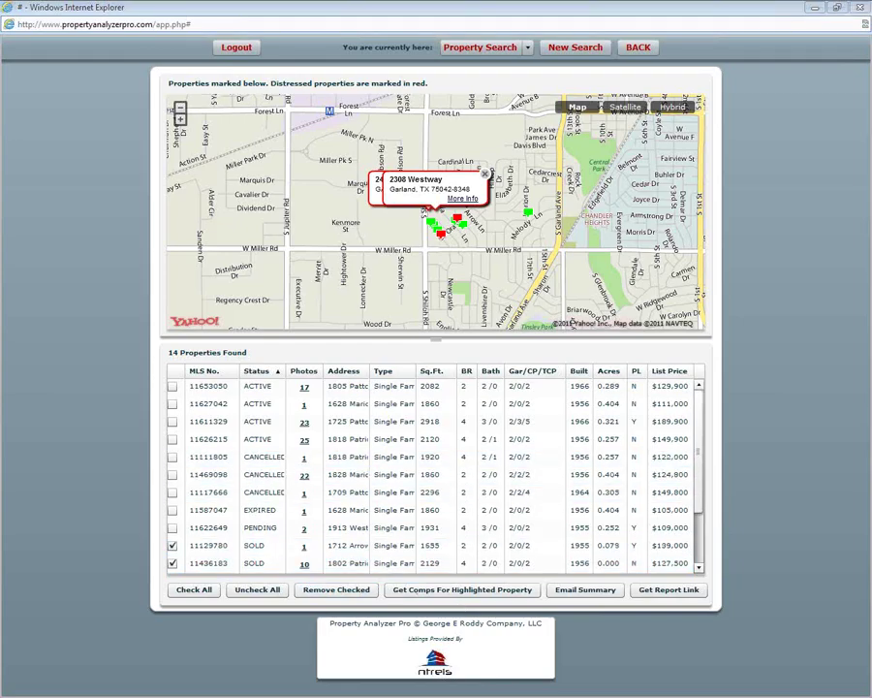
{"action": "left_click", "coordinate": [174, 458]}
{"action": "left_click", "coordinate": [257, 588]}
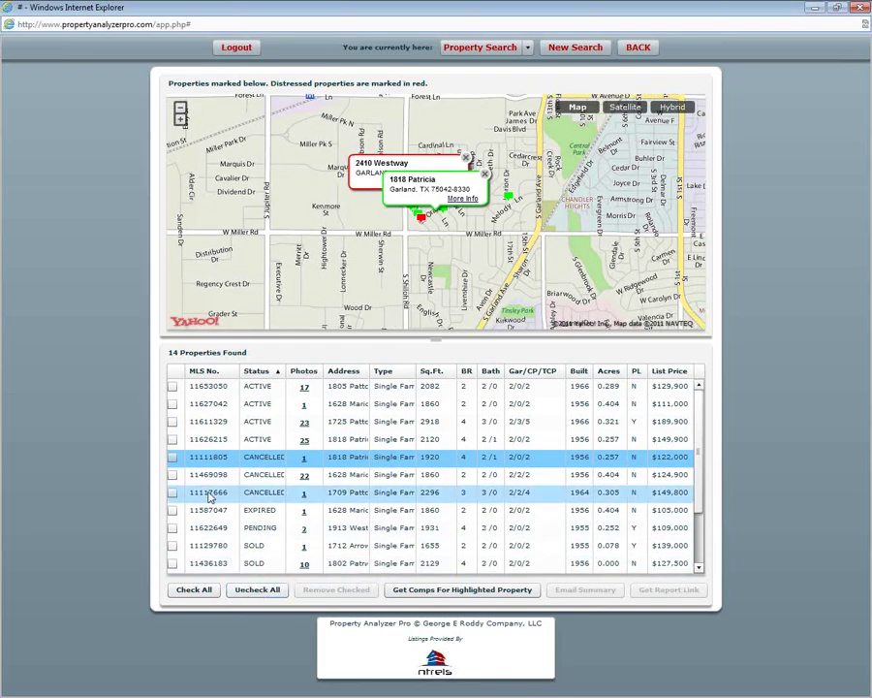
{"action": "left_click", "coordinate": [172, 458]}
{"action": "left_click", "coordinate": [173, 475]}
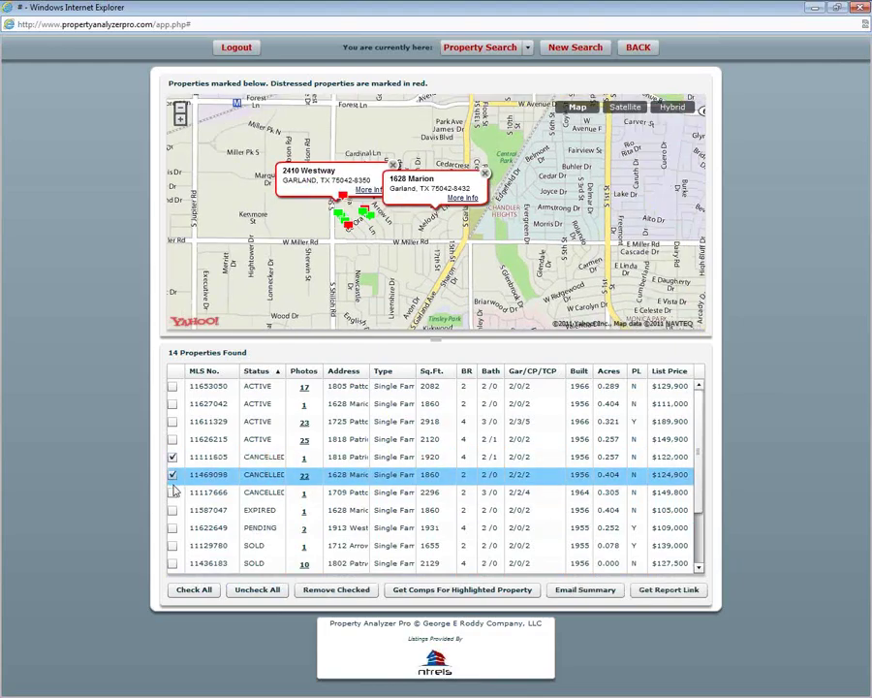
{"action": "left_click", "coordinate": [173, 493]}
{"action": "left_click", "coordinate": [173, 510]}
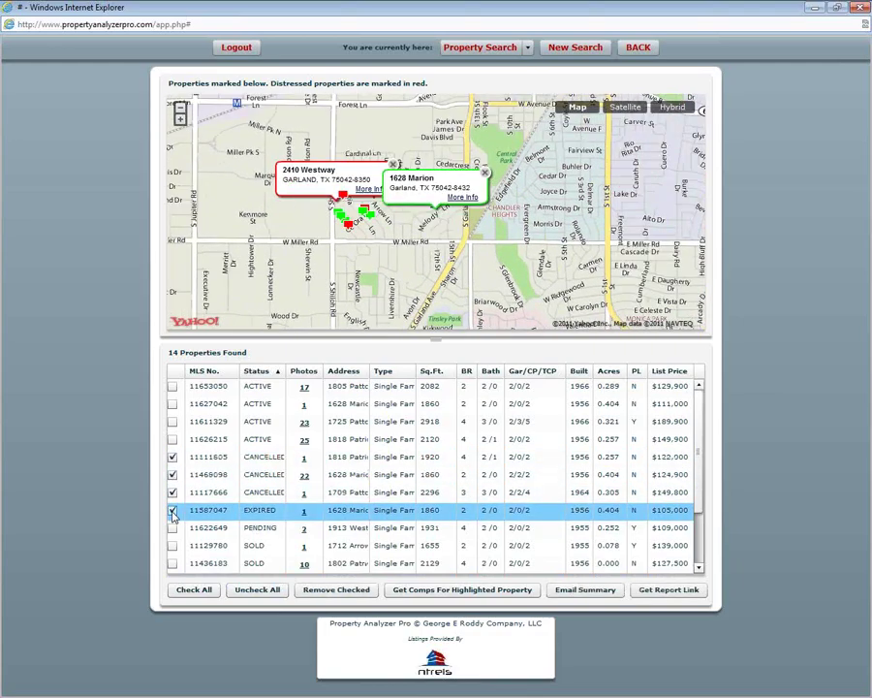
{"action": "left_click", "coordinate": [318, 592]}
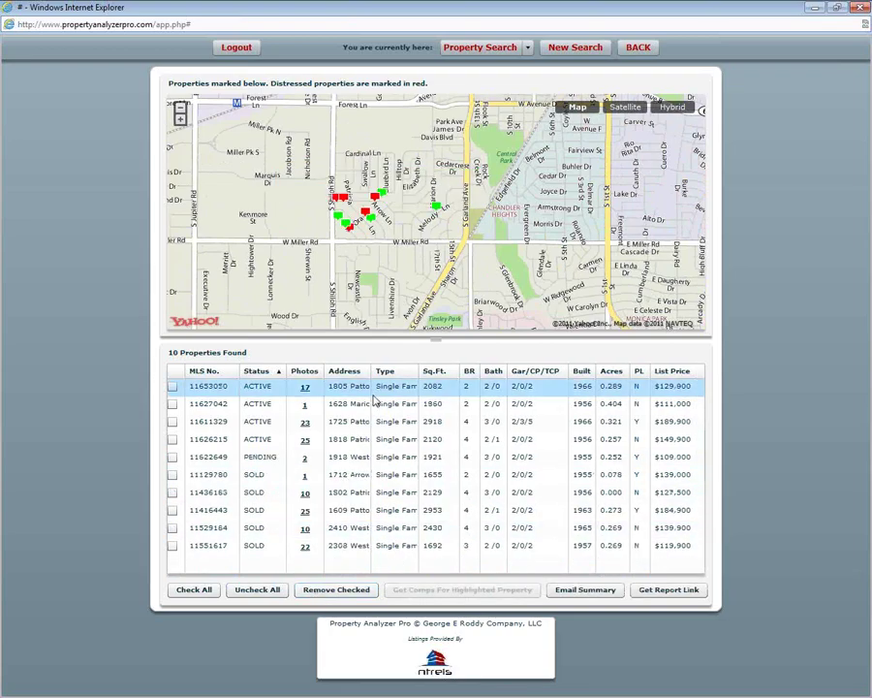
- Zoom the map in two levels and pan over to the Westway Ave properties
{"action": "left_click", "coordinate": [180, 121]}
{"action": "left_click", "coordinate": [181, 122]}
{"action": "left_click_drag", "start_coordinate": [311, 194], "coordinate": [630, 178]}
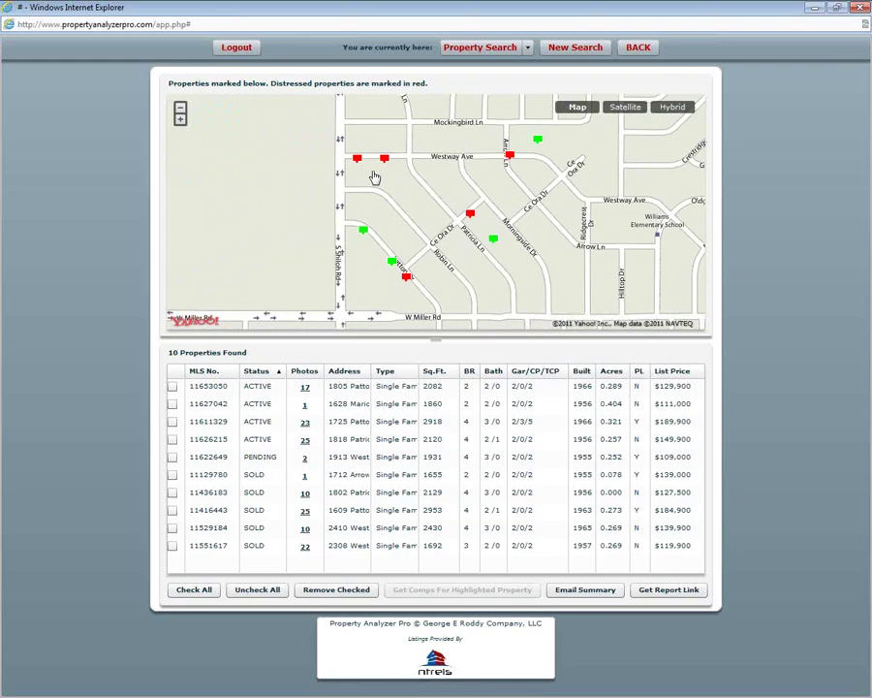
{"action": "left_click", "coordinate": [359, 167]}
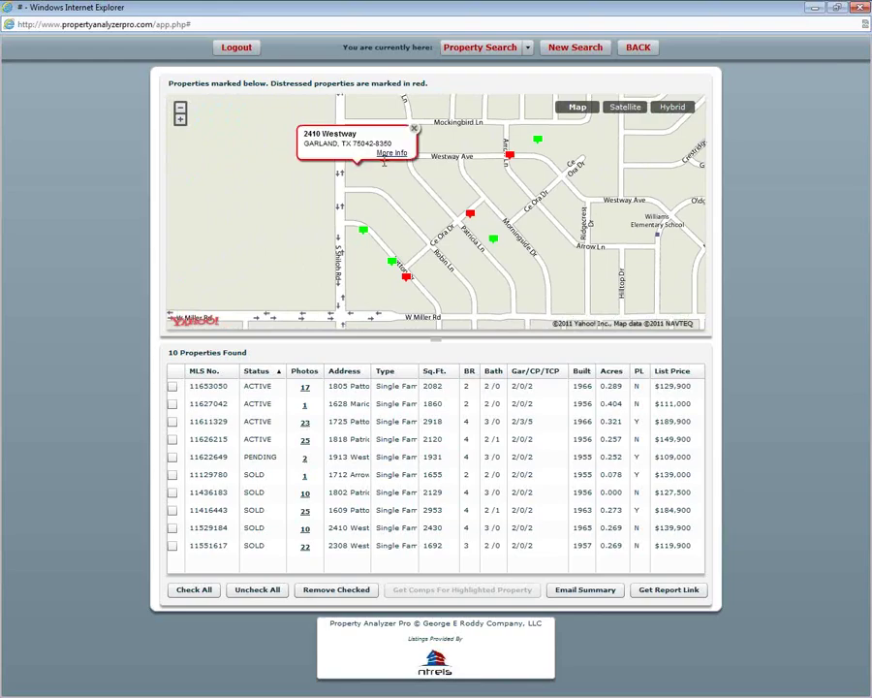
{"action": "left_click", "coordinate": [414, 130]}
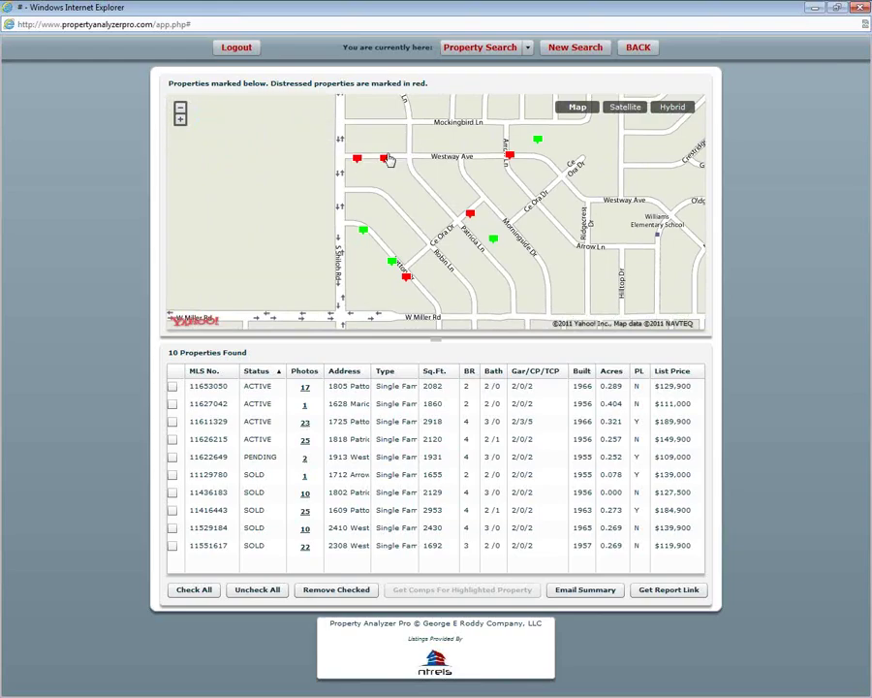
{"action": "left_click", "coordinate": [383, 158]}
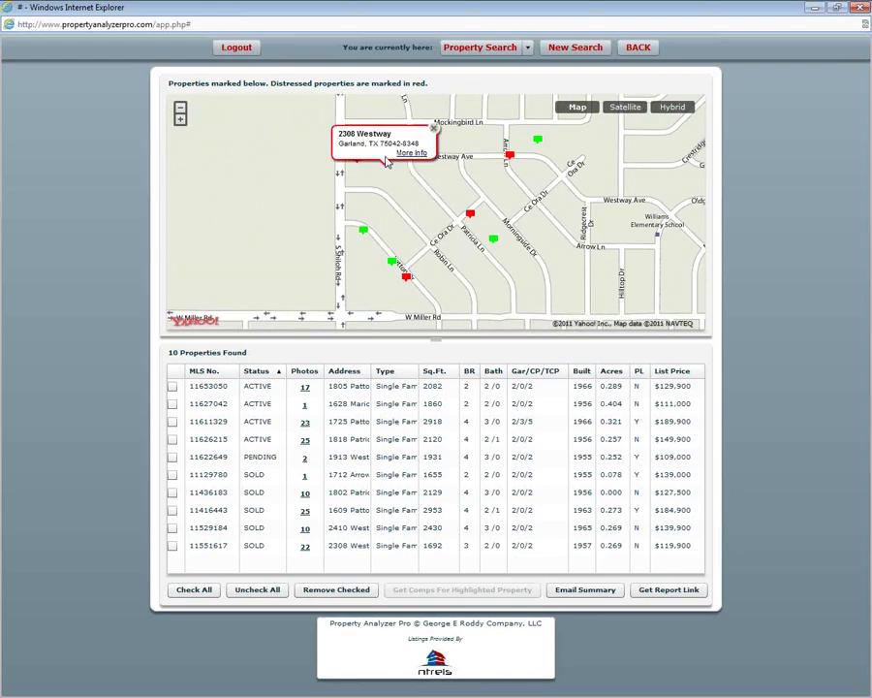
{"action": "left_click", "coordinate": [434, 128]}
{"action": "left_click", "coordinate": [386, 161]}
{"action": "left_click", "coordinate": [406, 157]}
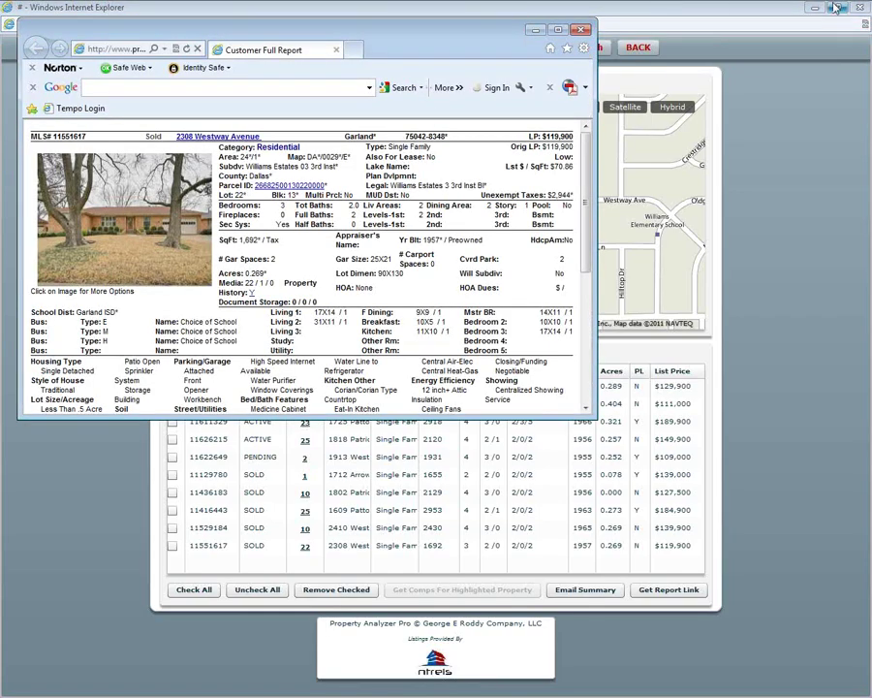
{"action": "left_click", "coordinate": [559, 32]}
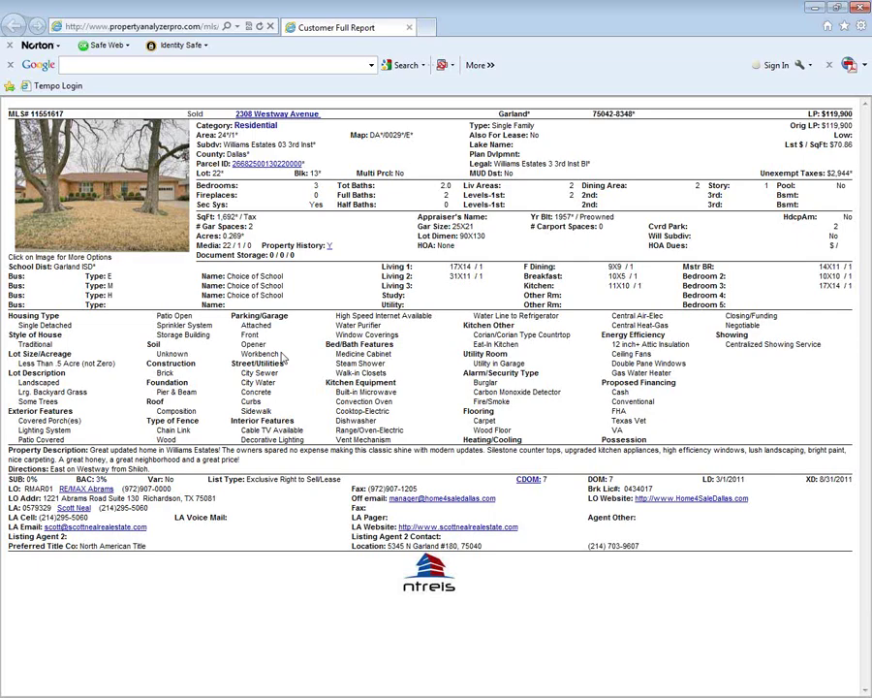
{"action": "left_click", "coordinate": [409, 28]}
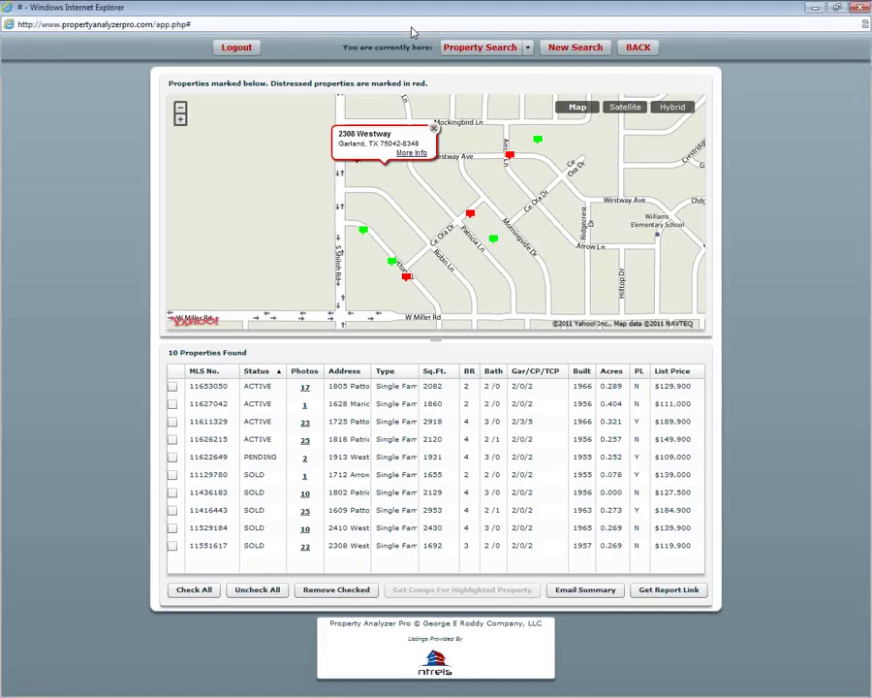
{"action": "left_click", "coordinate": [407, 276]}
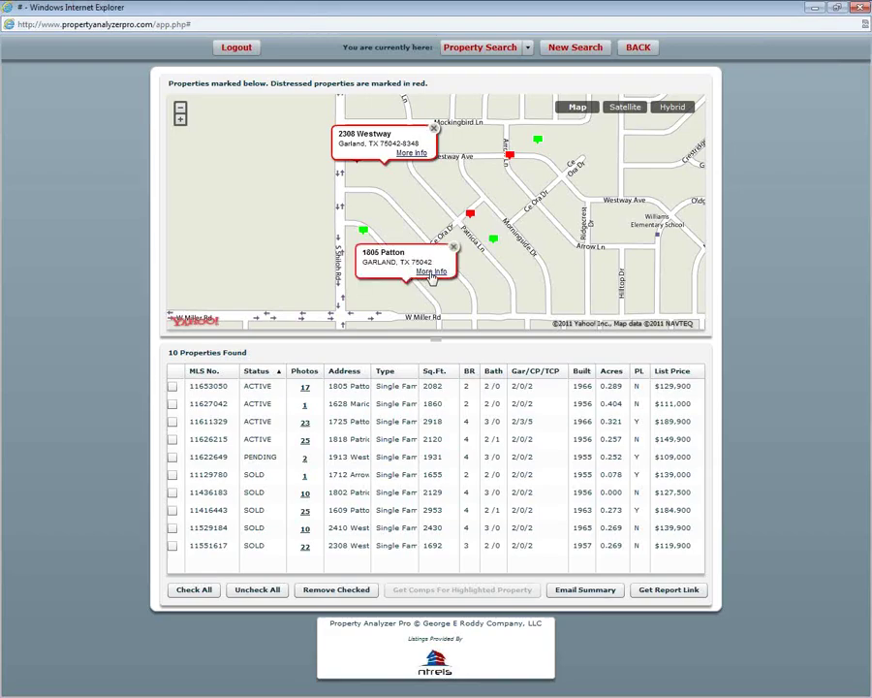
{"action": "left_click", "coordinate": [431, 272]}
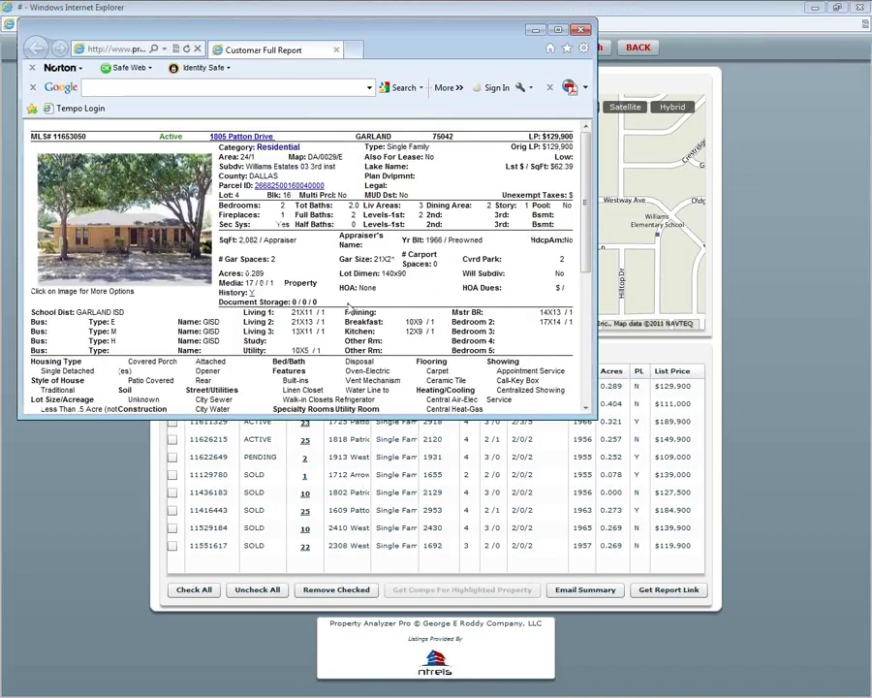
{"action": "scroll", "coordinate": [349, 306], "scroll_direction": "down", "scroll_amount": 3}
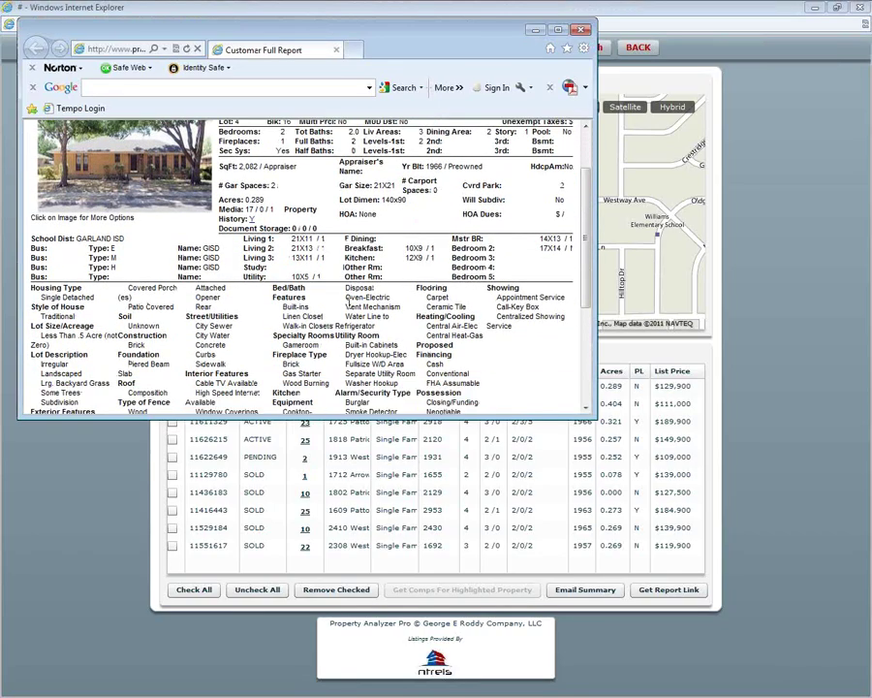
{"action": "scroll", "coordinate": [349, 306], "scroll_direction": "up", "scroll_amount": 3}
{"action": "scroll", "coordinate": [348, 306], "scroll_direction": "down", "scroll_amount": 3}
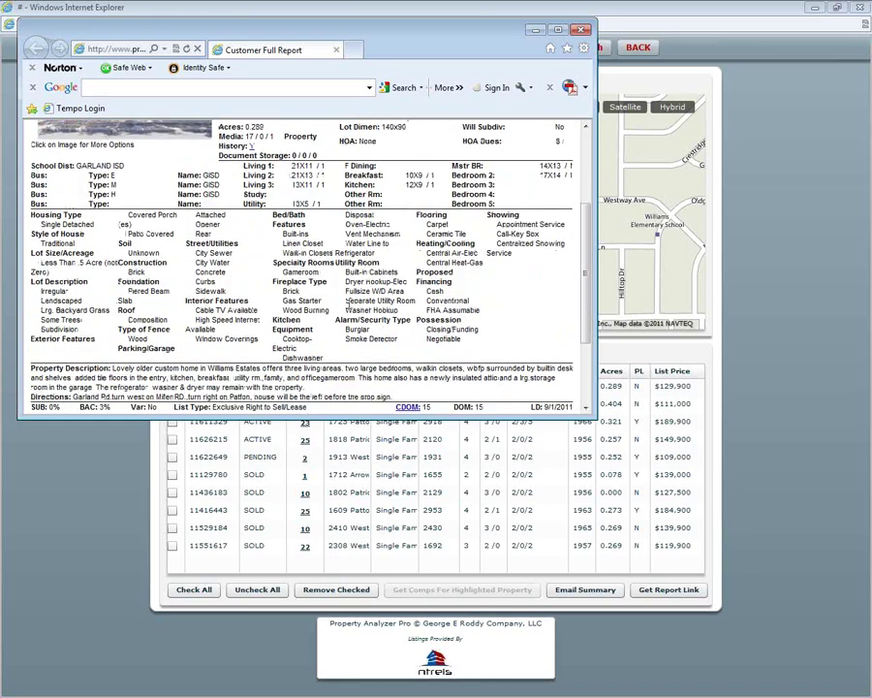
{"action": "scroll", "coordinate": [348, 307], "scroll_direction": "down", "scroll_amount": 1}
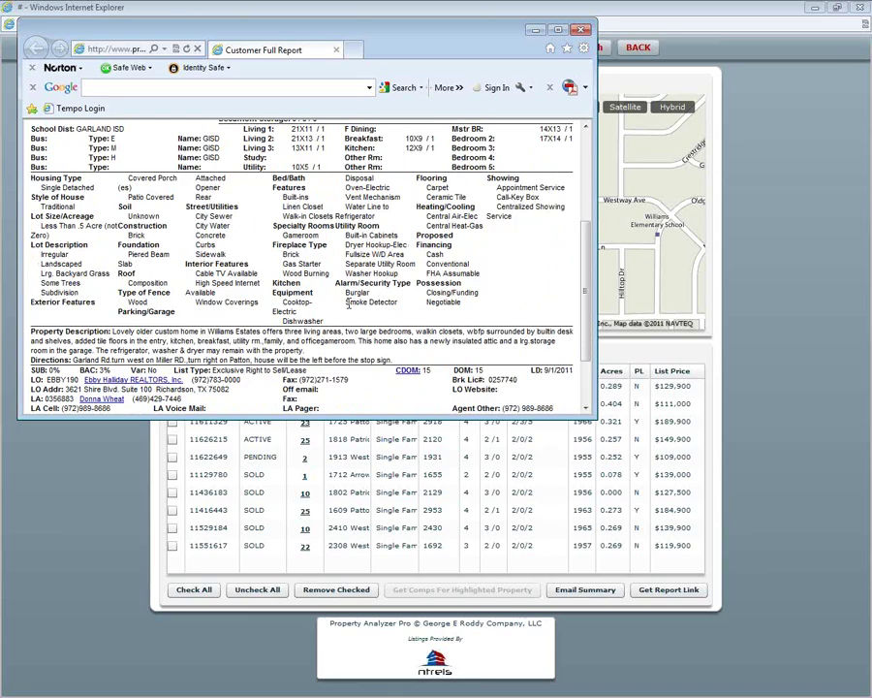
{"action": "scroll", "coordinate": [347, 304], "scroll_direction": "up", "scroll_amount": 5}
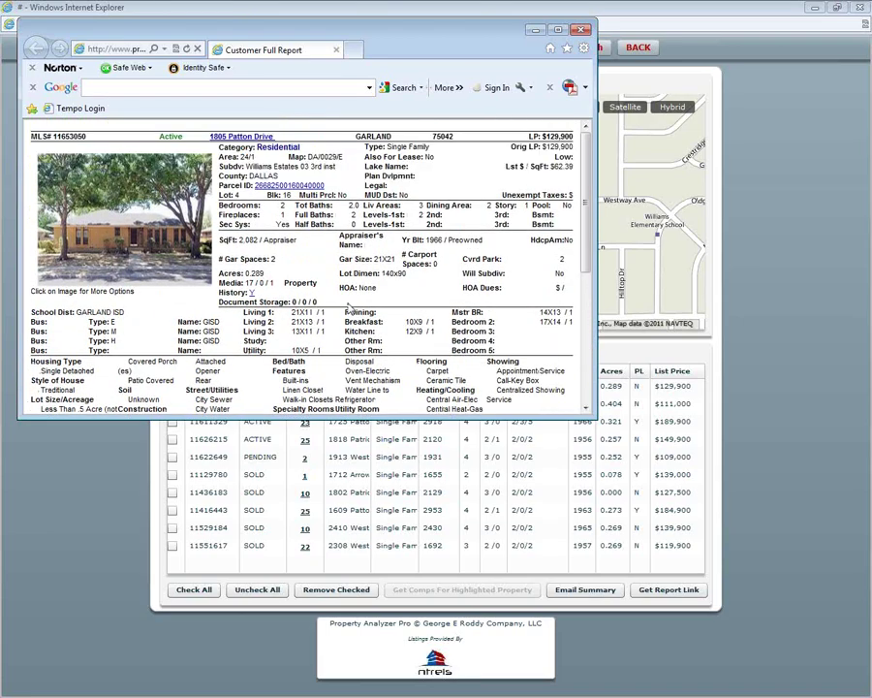
{"action": "left_click", "coordinate": [123, 191]}
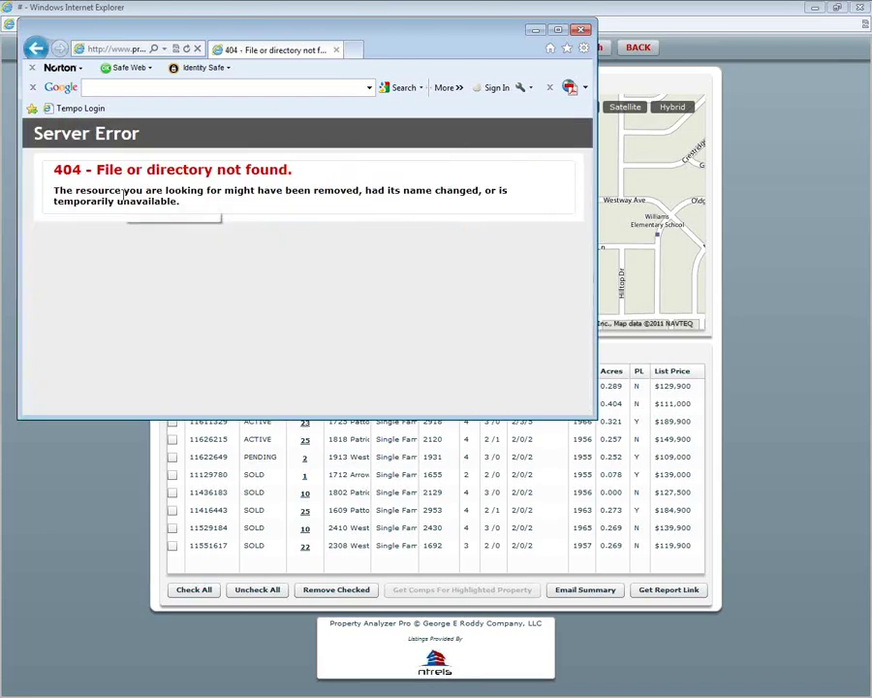
{"action": "left_click", "coordinate": [37, 50]}
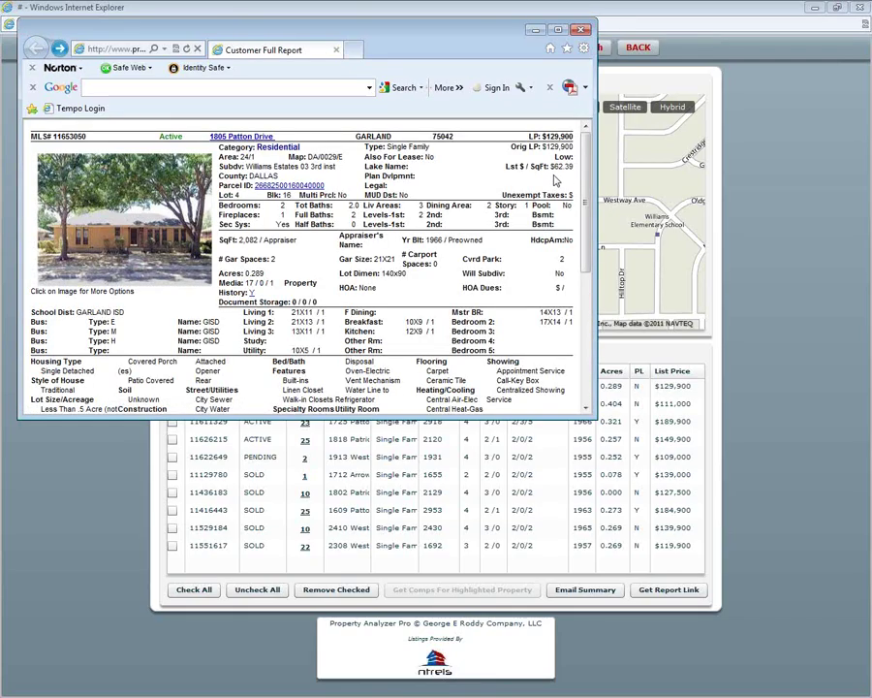
{"action": "left_click", "coordinate": [581, 30]}
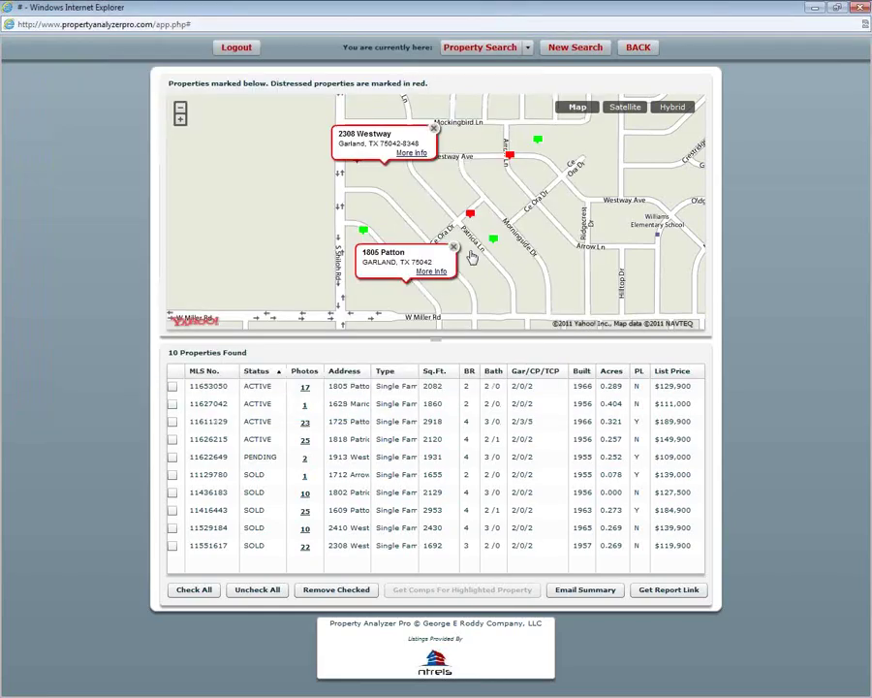
{"action": "left_click", "coordinate": [454, 248]}
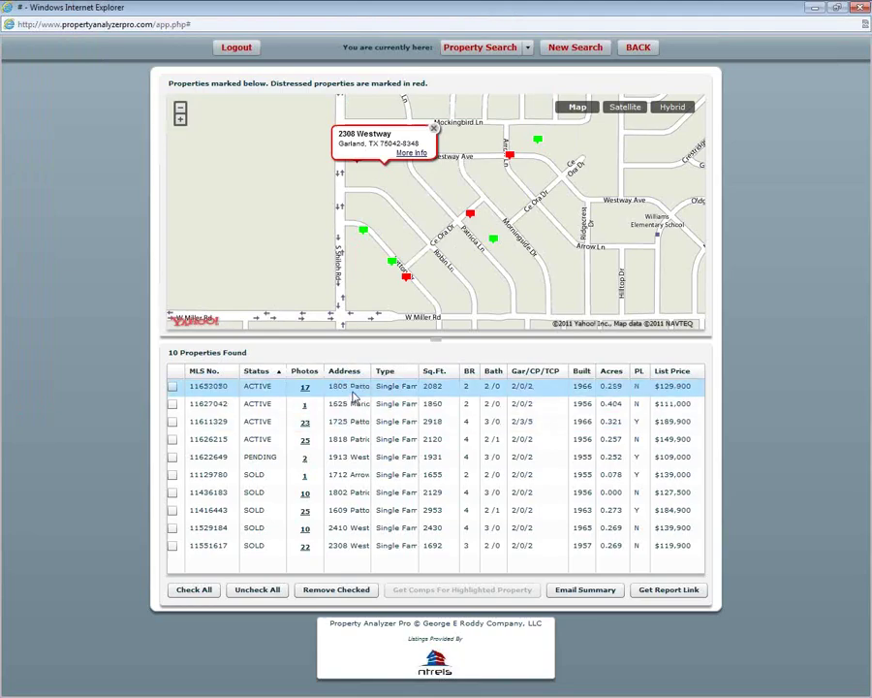
{"action": "left_click", "coordinate": [344, 494]}
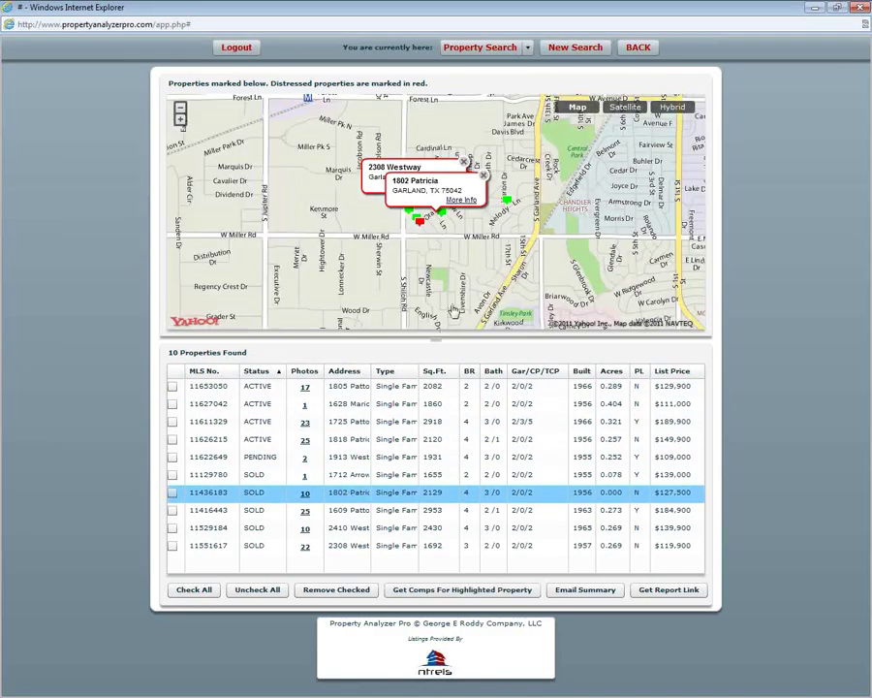
{"action": "left_click", "coordinate": [483, 180]}
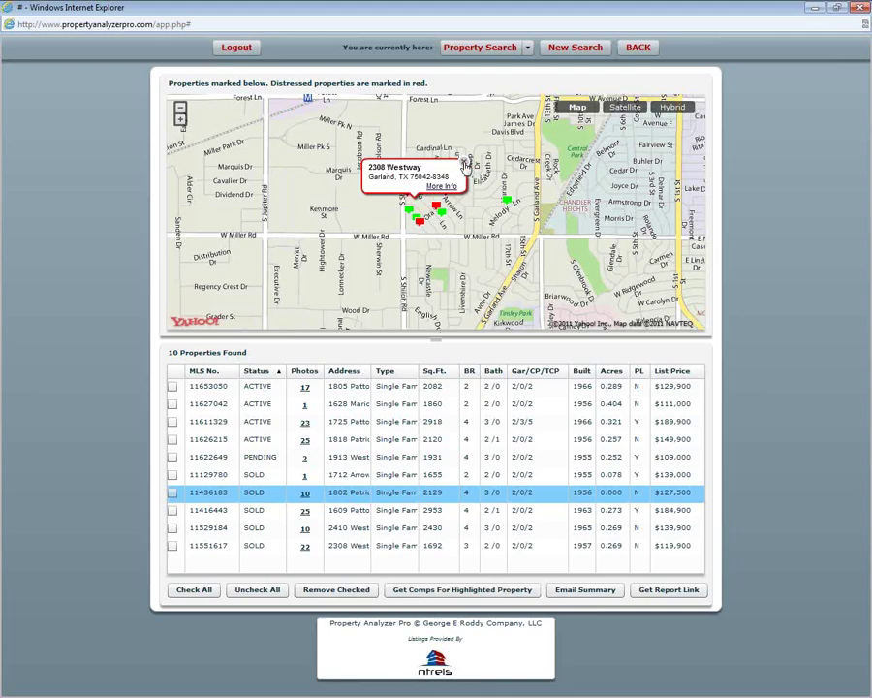
{"action": "left_click", "coordinate": [463, 162]}
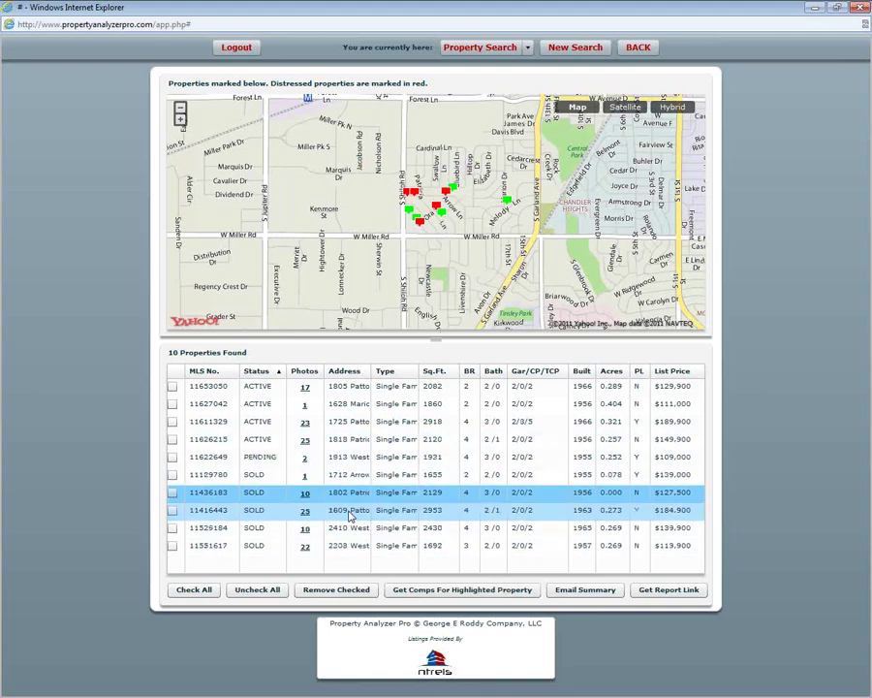
{"action": "left_click", "coordinate": [351, 514]}
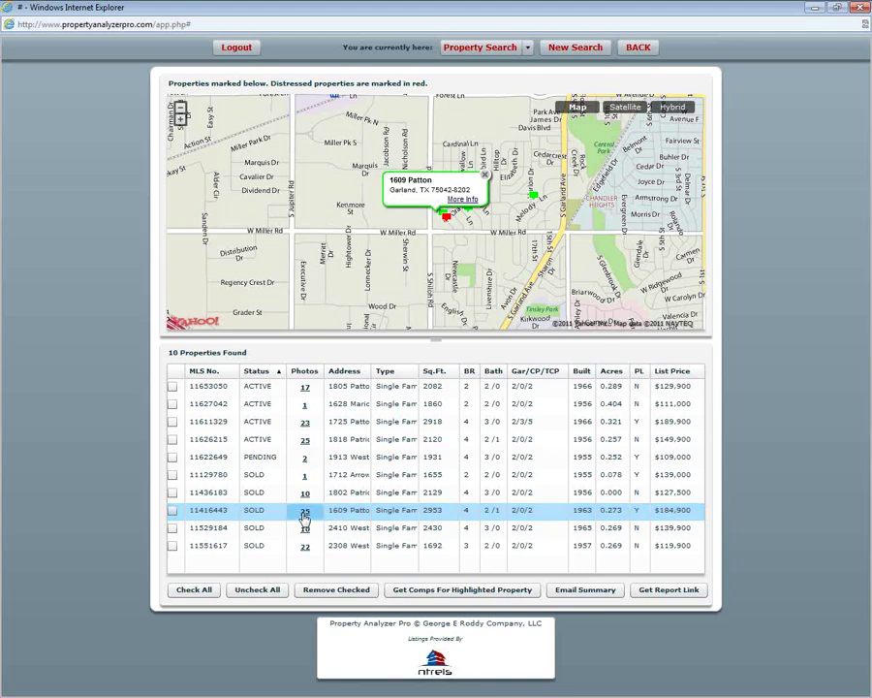
{"action": "left_click", "coordinate": [305, 513]}
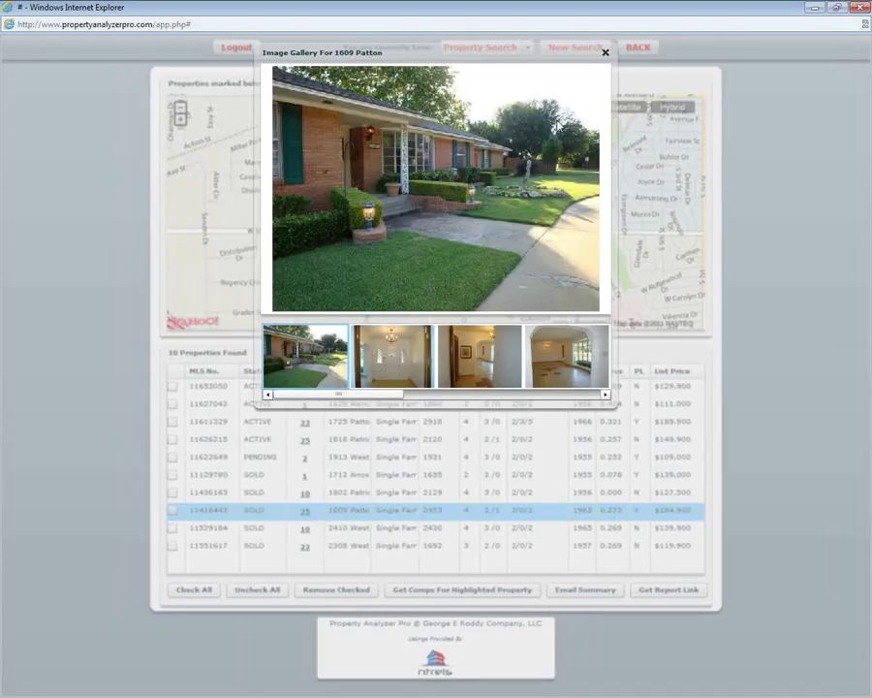
{"action": "left_click", "coordinate": [605, 52]}
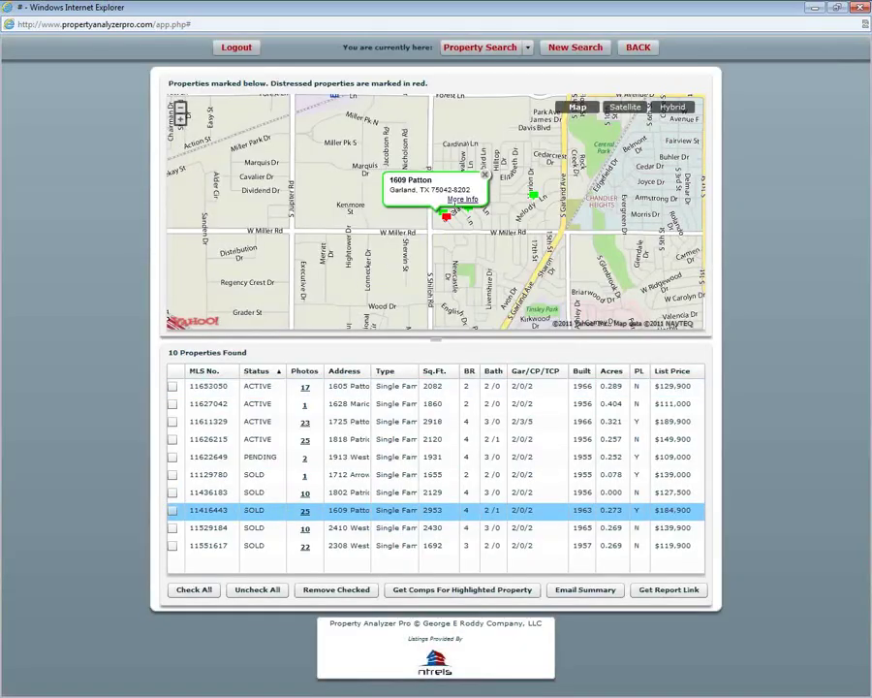
{"action": "left_click", "coordinate": [470, 200]}
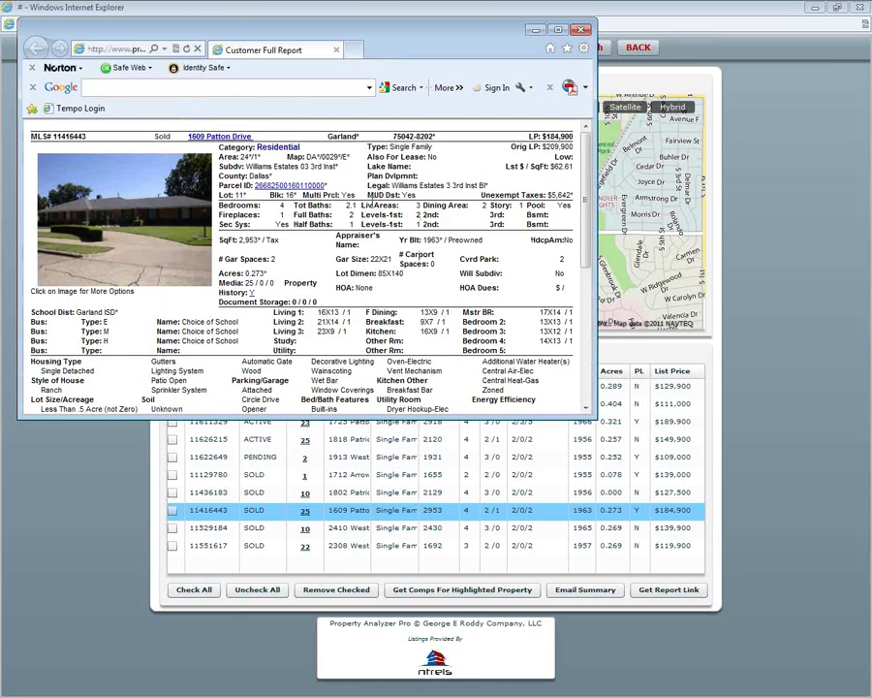
{"action": "left_click", "coordinate": [558, 31]}
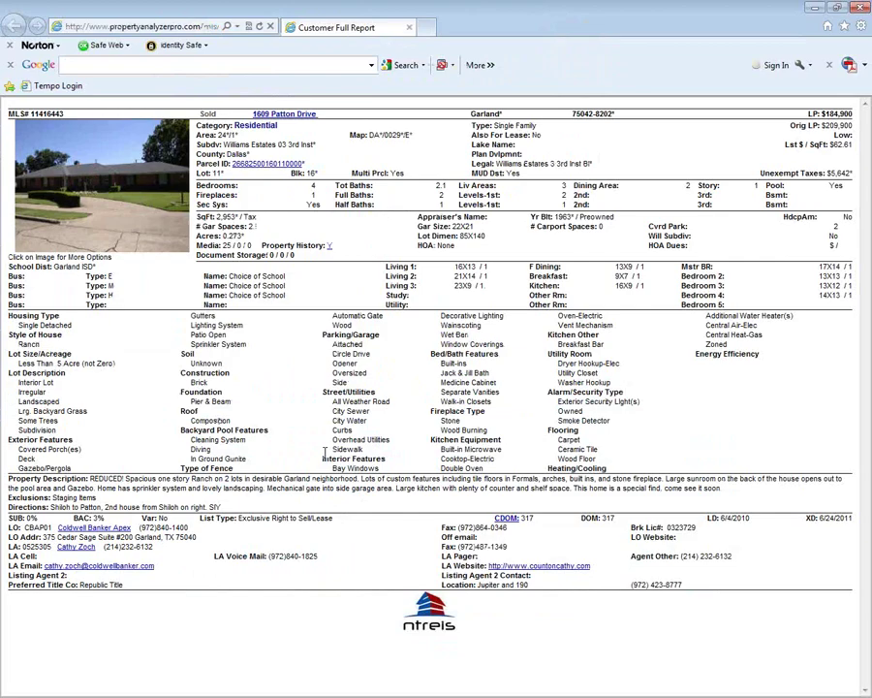
{"action": "left_click", "coordinate": [408, 27]}
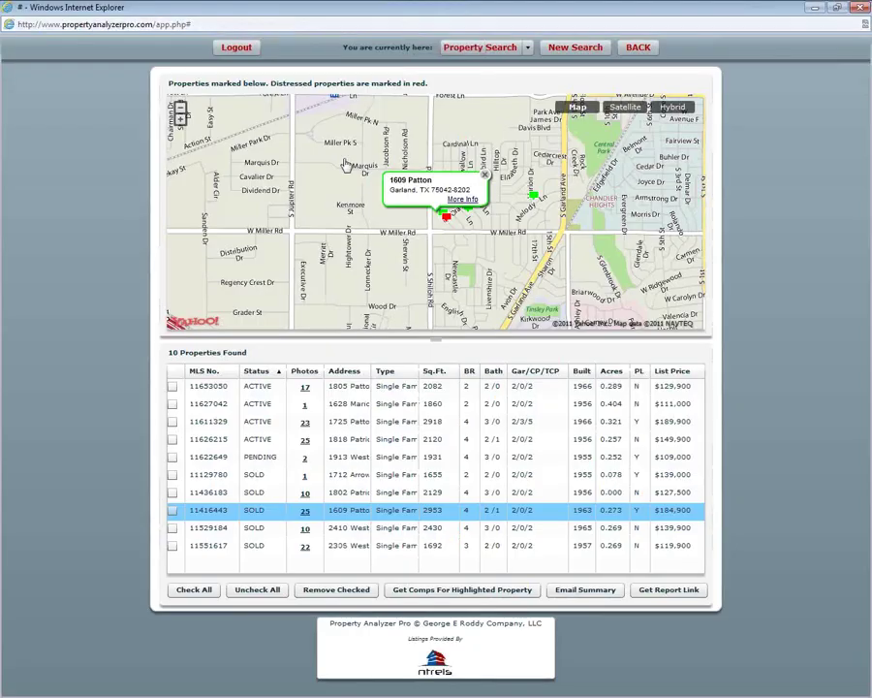
{"action": "left_click", "coordinate": [172, 511]}
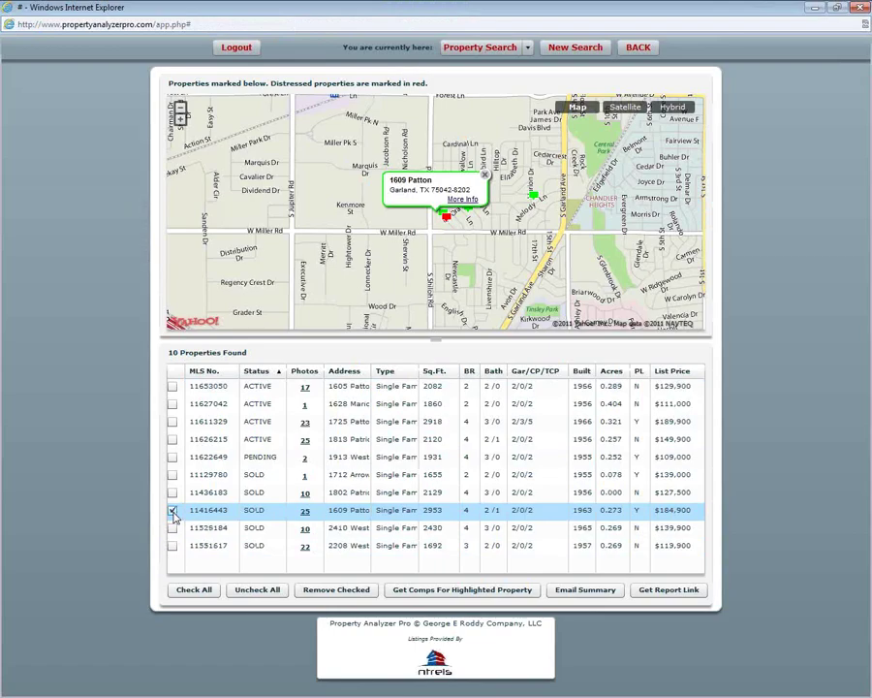
{"action": "left_click", "coordinate": [173, 475]}
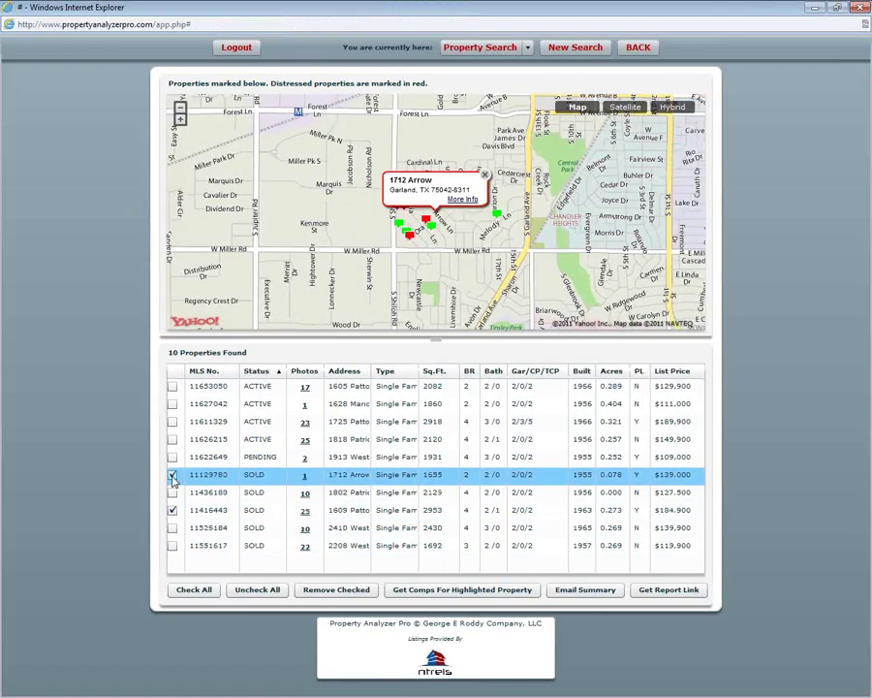
{"action": "left_click", "coordinate": [172, 456]}
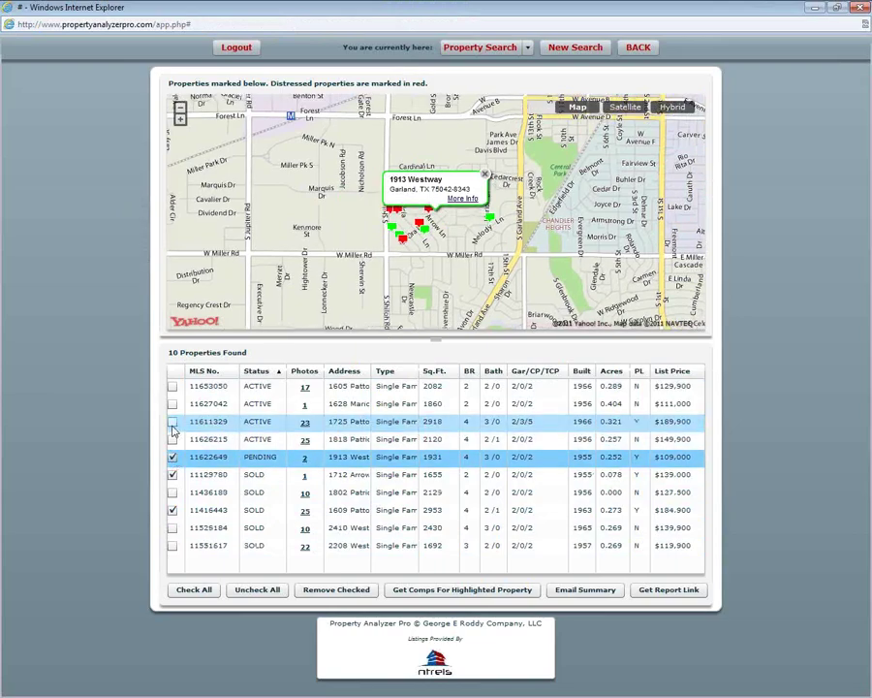
{"action": "left_click", "coordinate": [172, 422]}
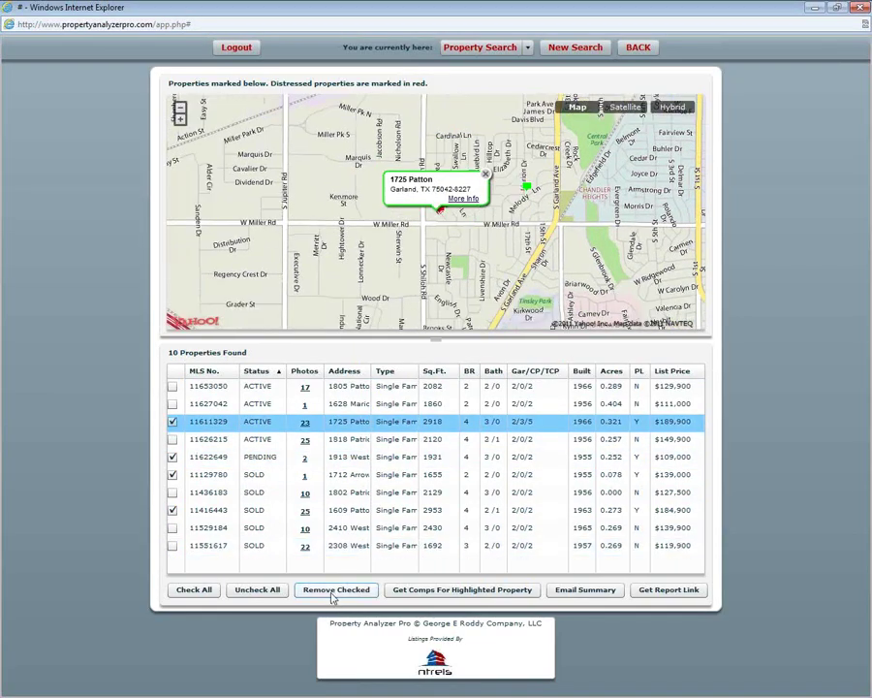
{"action": "left_click", "coordinate": [333, 593]}
{"action": "left_click", "coordinate": [395, 476]}
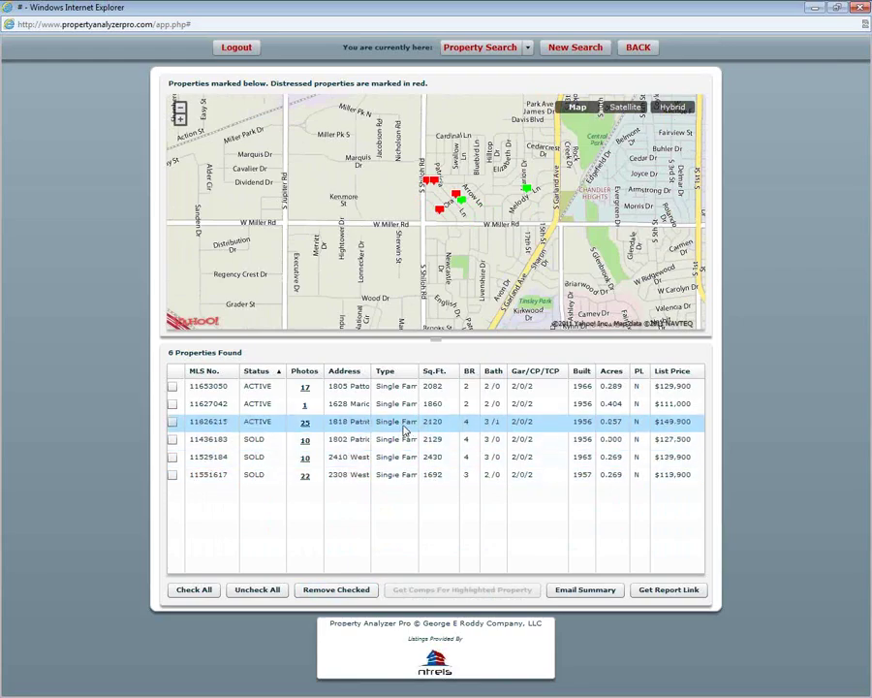
{"action": "left_click", "coordinate": [207, 590]}
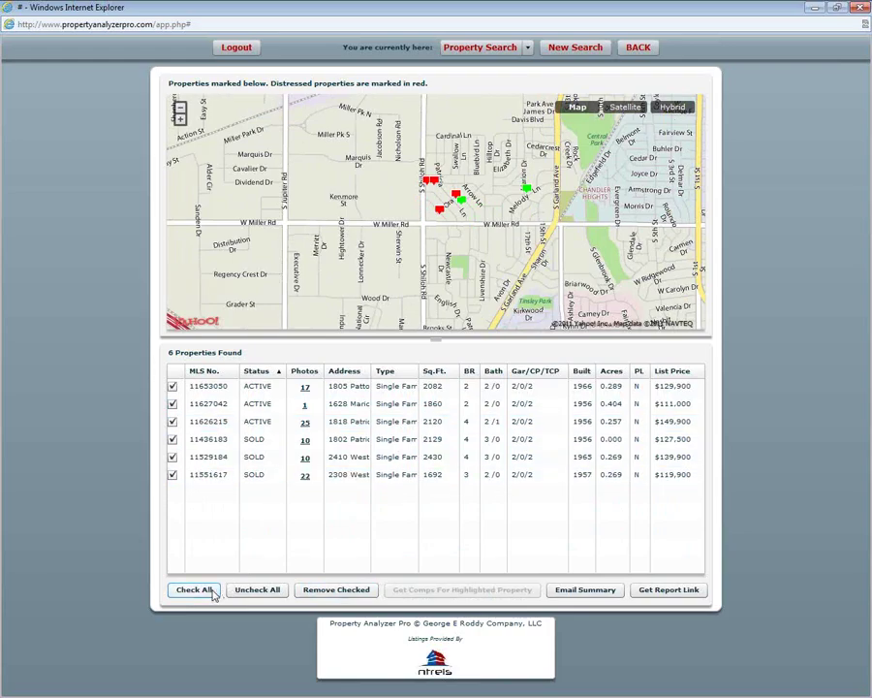
- Generate a report link for the six checked properties and view the full report maximized
{"action": "left_click", "coordinate": [669, 591]}
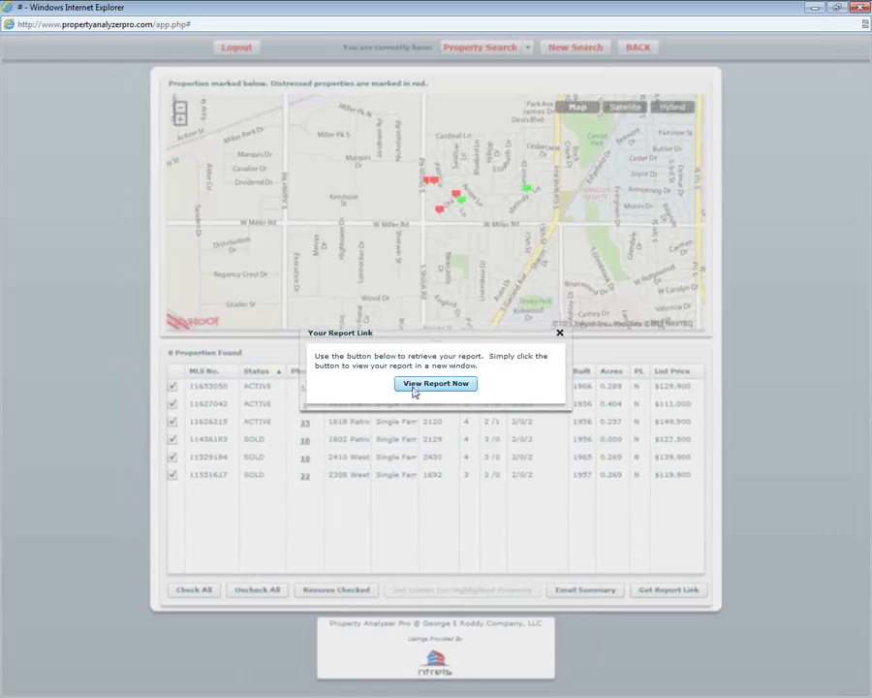
{"action": "left_click", "coordinate": [435, 384]}
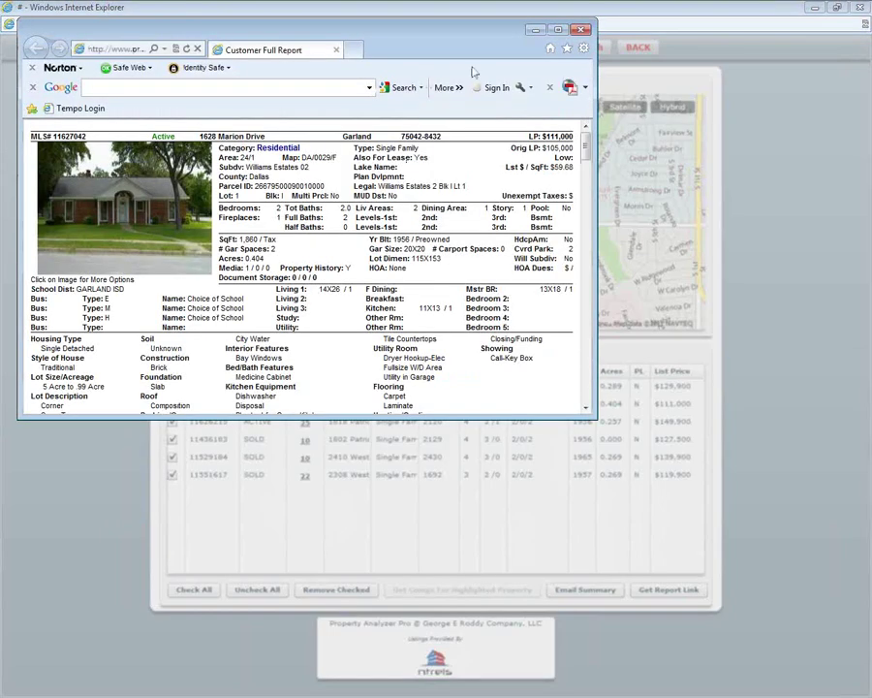
{"action": "left_click", "coordinate": [560, 31]}
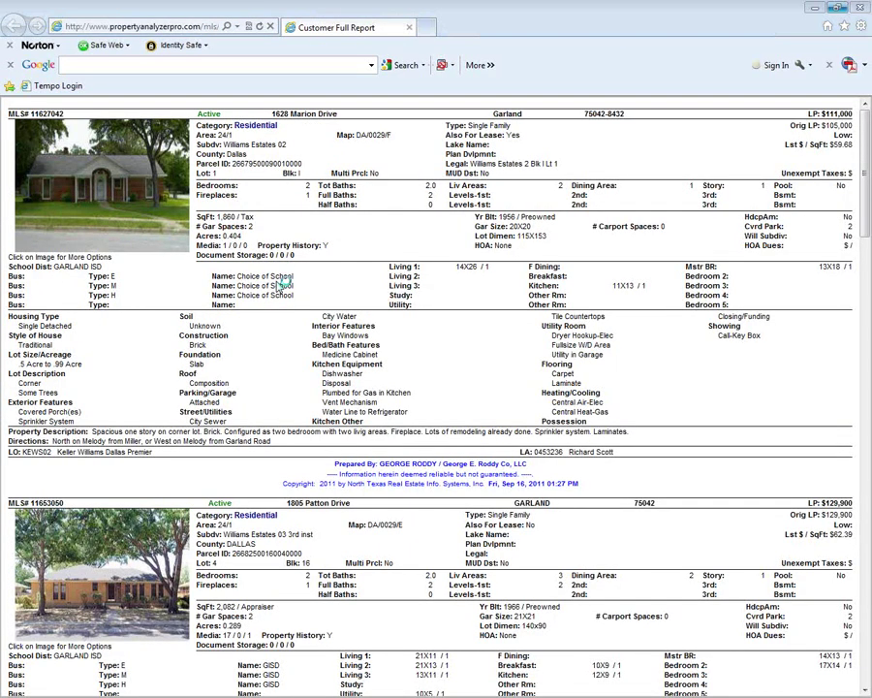
- Print the full property report to the PDF995 printer and close the report window
{"action": "key", "text": "ctrl+p"}
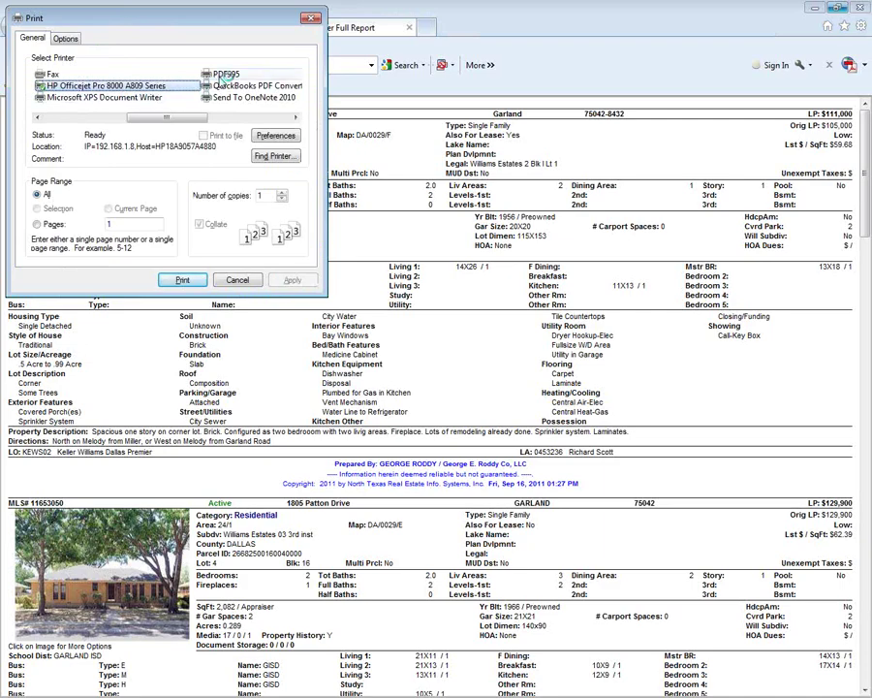
{"action": "left_click", "coordinate": [221, 74]}
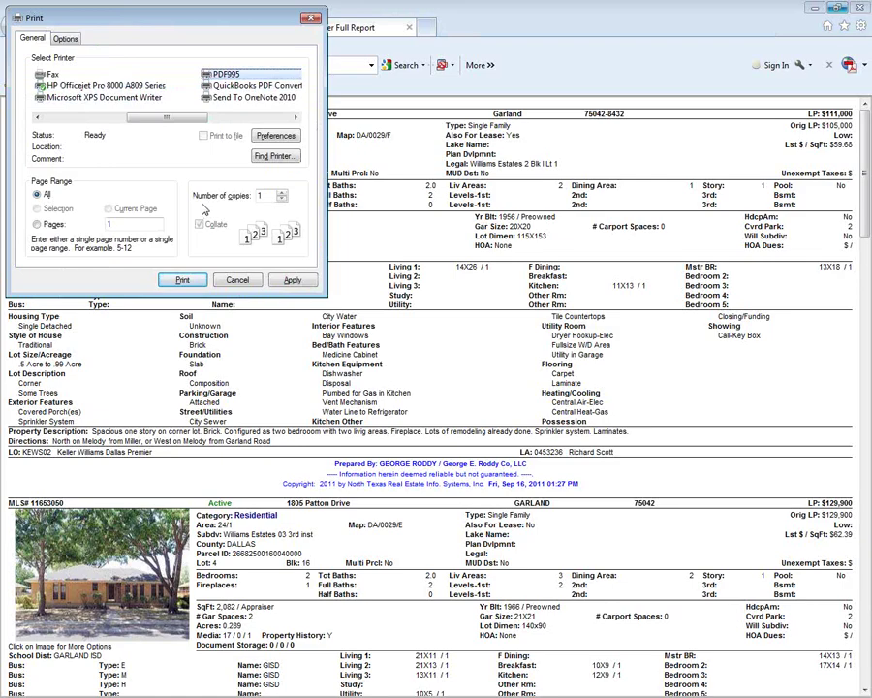
{"action": "left_click", "coordinate": [184, 280]}
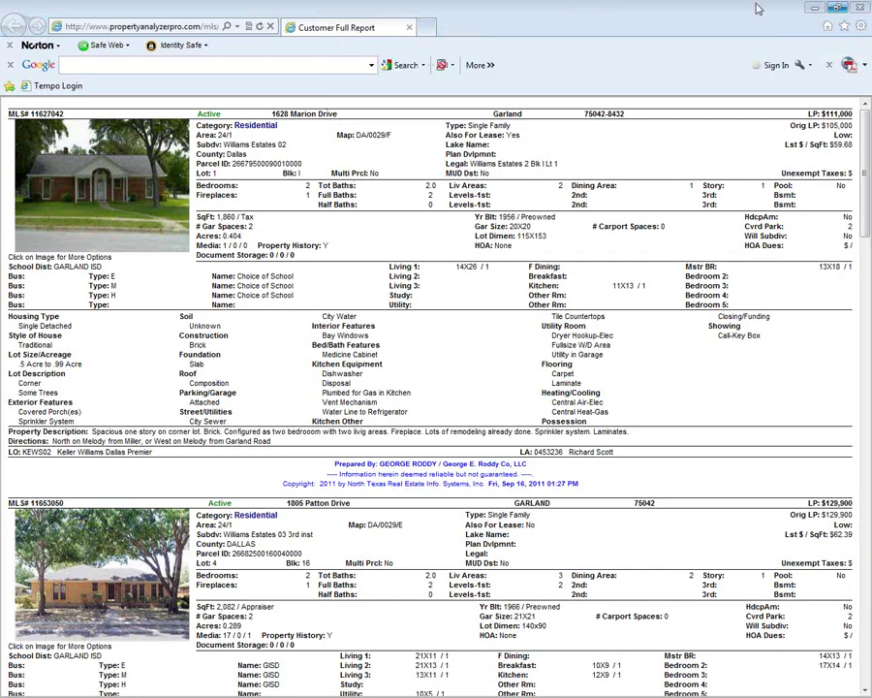
{"action": "left_click", "coordinate": [815, 7]}
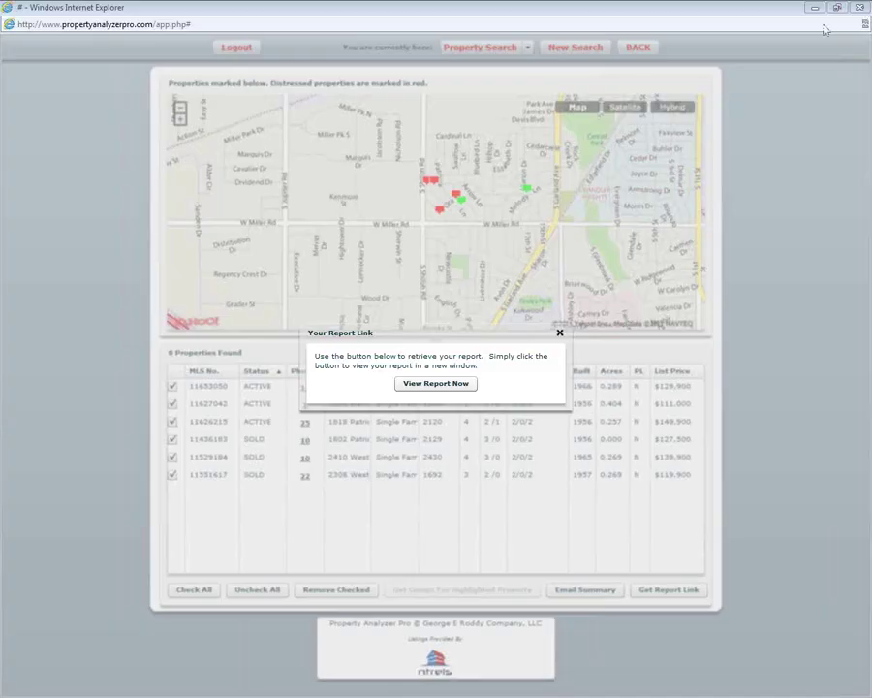
- Switch to the Comp Search form and enter subdivision WILLIAMS ESTATES
{"action": "left_click", "coordinate": [559, 332]}
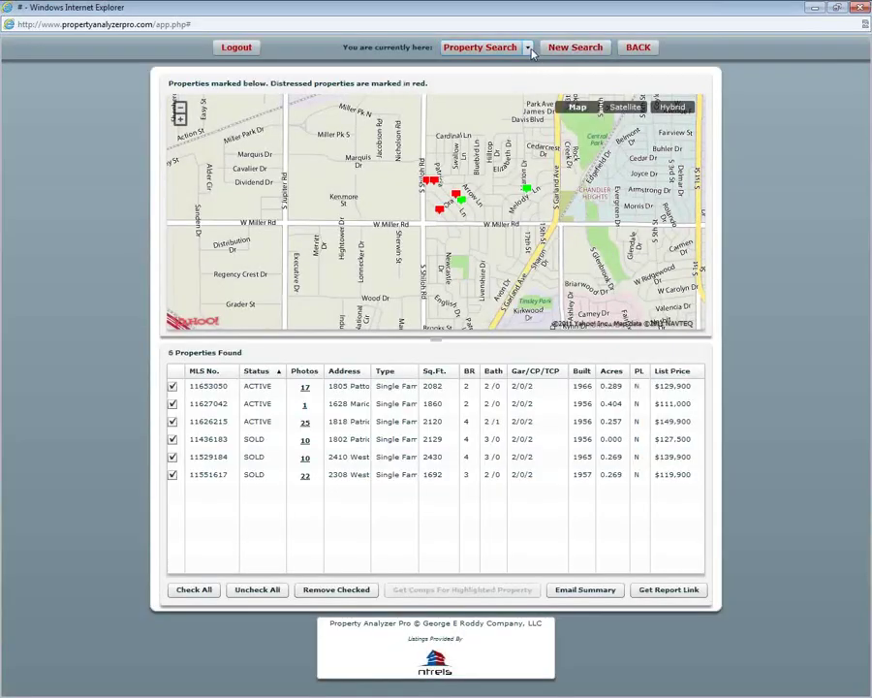
{"action": "left_click", "coordinate": [528, 48]}
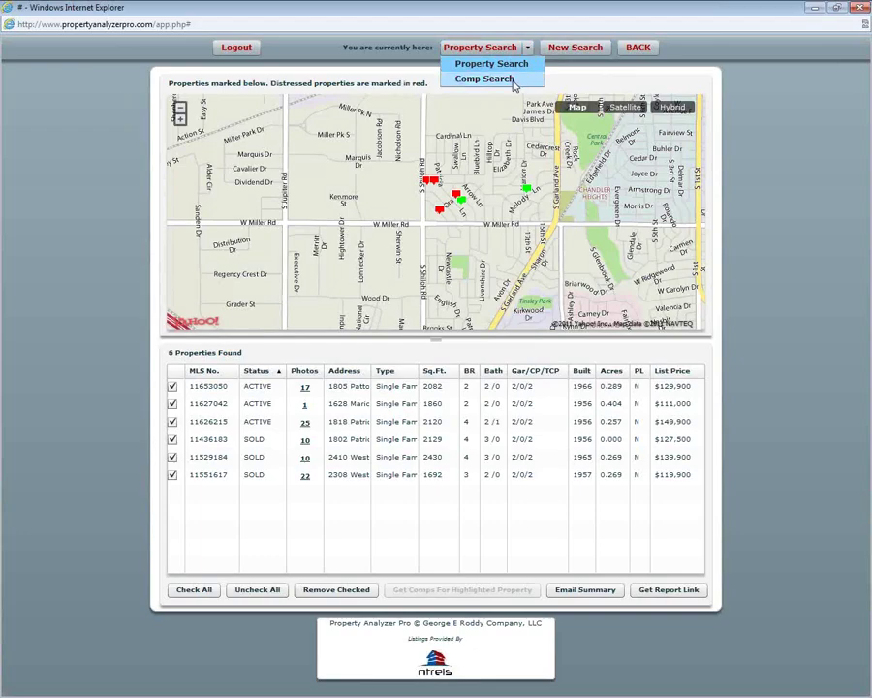
{"action": "left_click", "coordinate": [515, 81]}
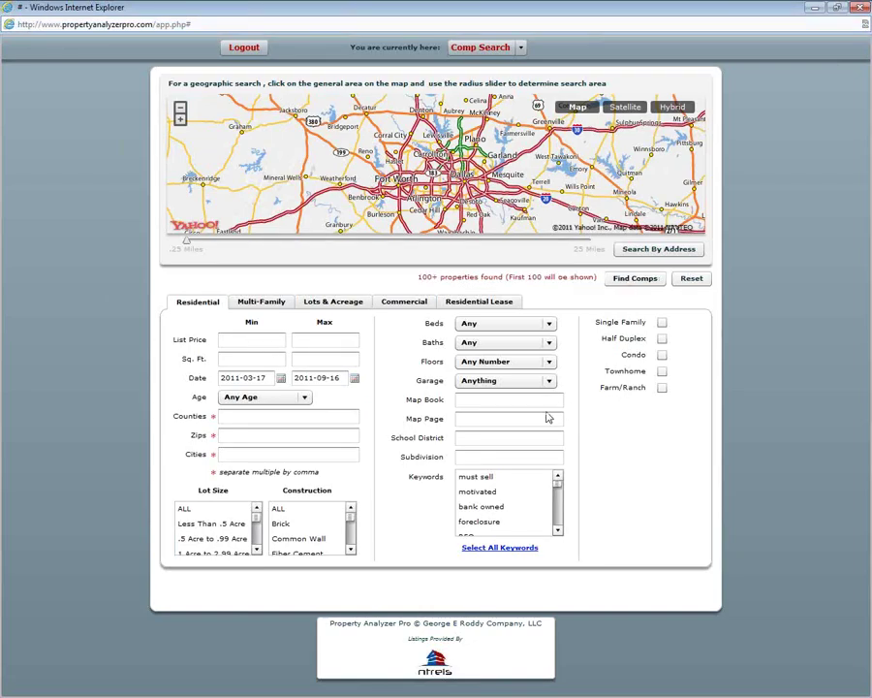
{"action": "left_click", "coordinate": [481, 462]}
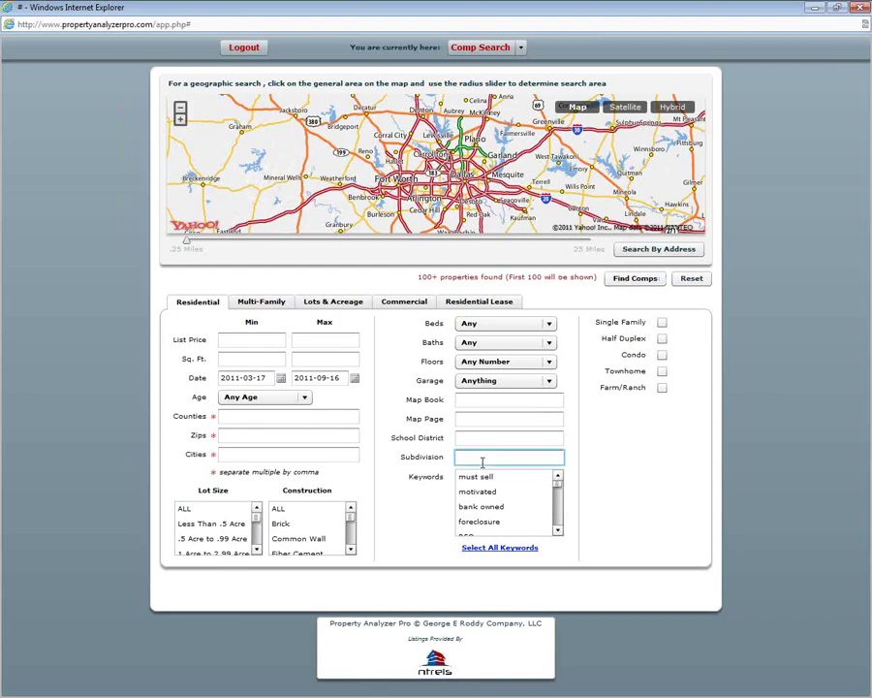
{"action": "key", "text": "ctrl+v"}
{"action": "key", "text": "BackSpace"}
{"action": "key", "text": "BackSpace"}
{"action": "key", "text": "BackSpace"}
{"action": "key", "text": "BackSpace"}
{"action": "key", "text": "BackSpace"}
{"action": "key", "text": "BackSpace"}
{"action": "key", "text": "BackSpace"}
{"action": "key", "text": "BackSpace"}
{"action": "key", "text": "BackSpace"}
- Enter Dallas county, zip 75042 and city Garland, then run Find Comps
{"action": "left_click", "coordinate": [268, 415]}
{"action": "type", "text": "Dallas"}
{"action": "key", "text": "Tab"}
{"action": "type", "text": "75042"}
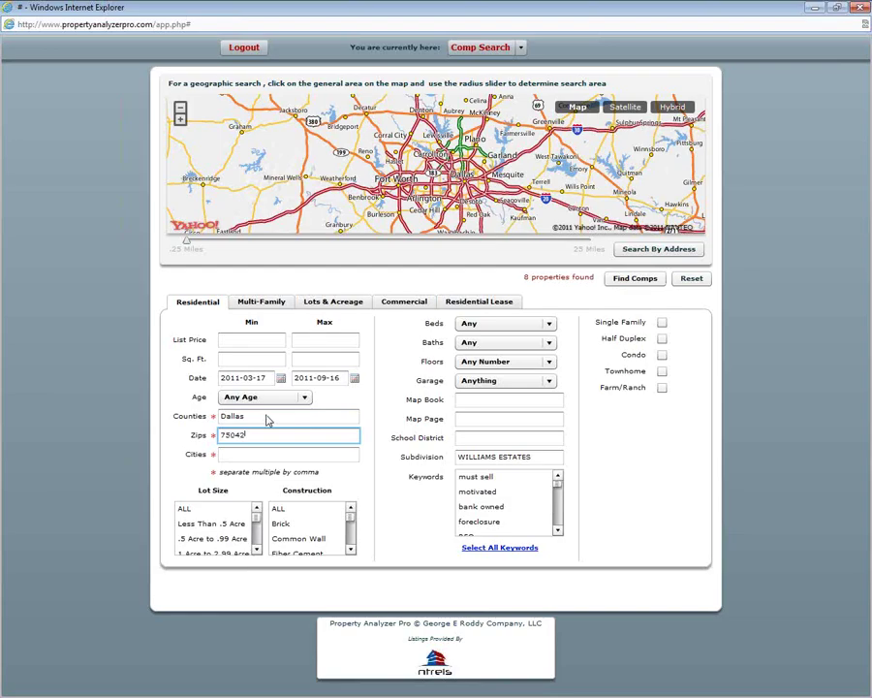
{"action": "key", "text": "Tab"}
{"action": "type", "text": "Garal"}
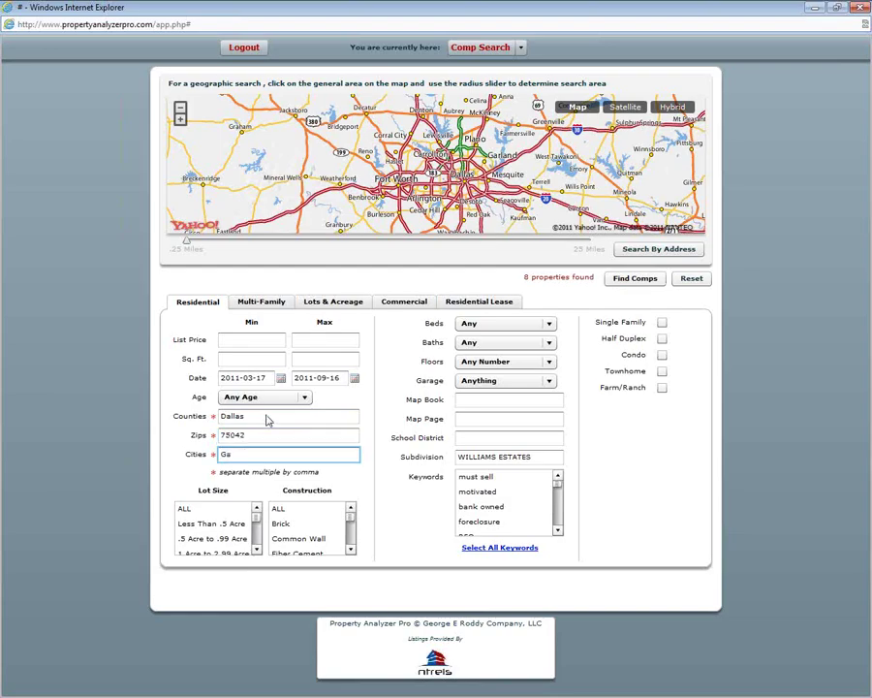
{"action": "key", "text": "BackSpace"}
{"action": "key", "text": "BackSpace"}
{"action": "type", "text": "ia"}
{"action": "left_click", "coordinate": [282, 434]}
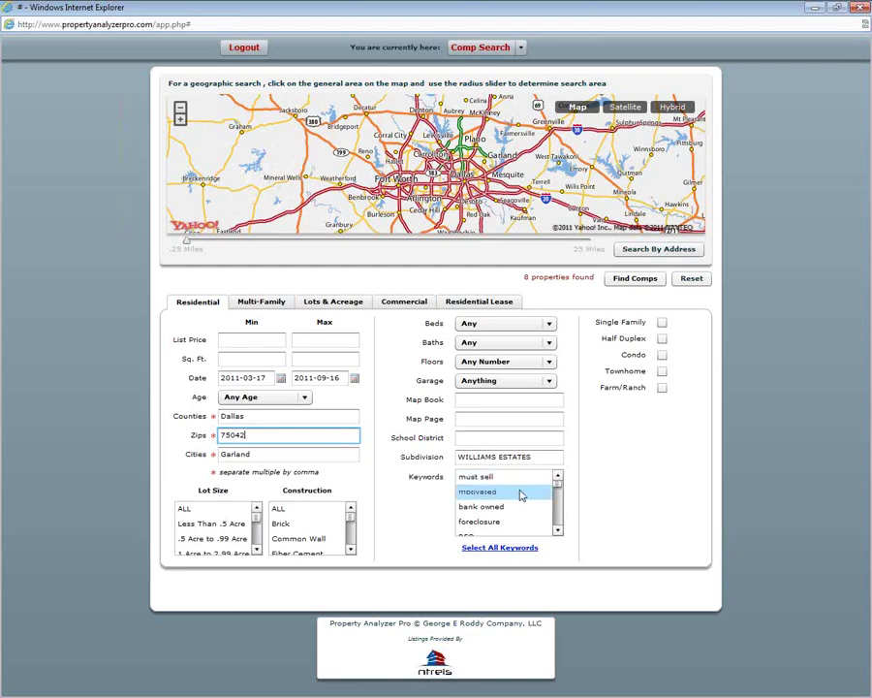
{"action": "left_click", "coordinate": [621, 281]}
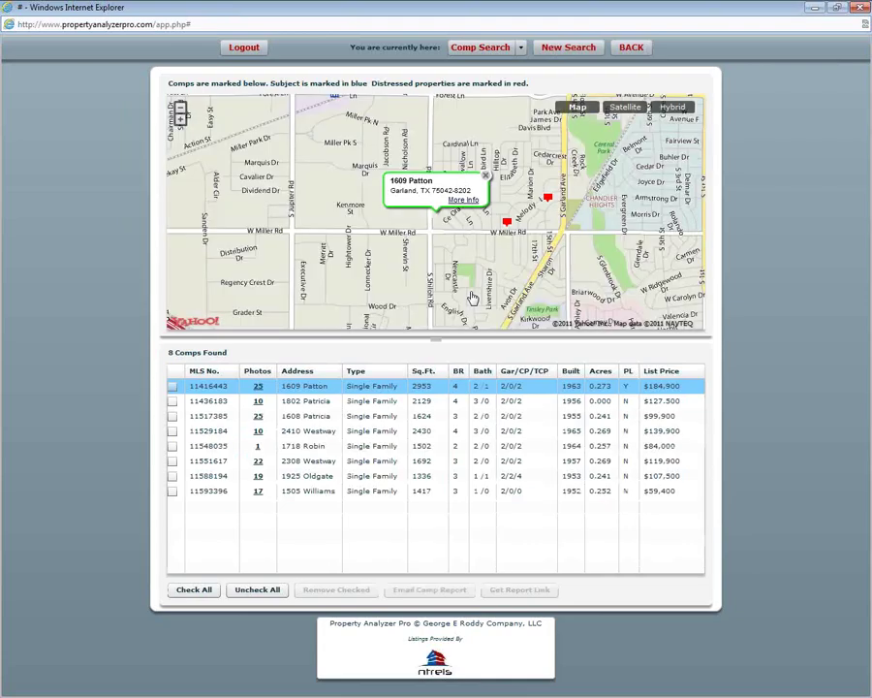
{"action": "left_click", "coordinate": [486, 177]}
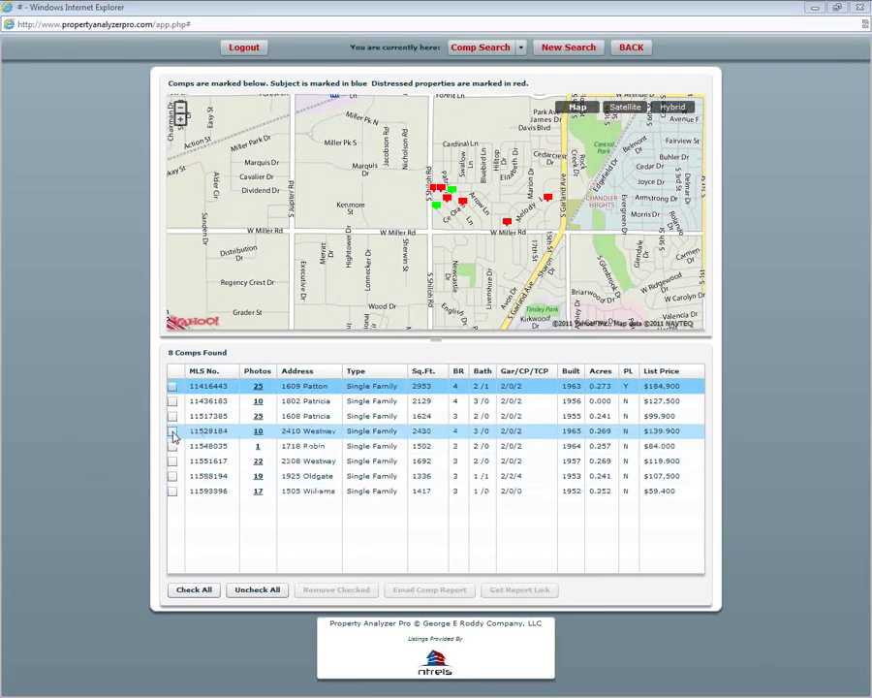
{"action": "left_click", "coordinate": [210, 595]}
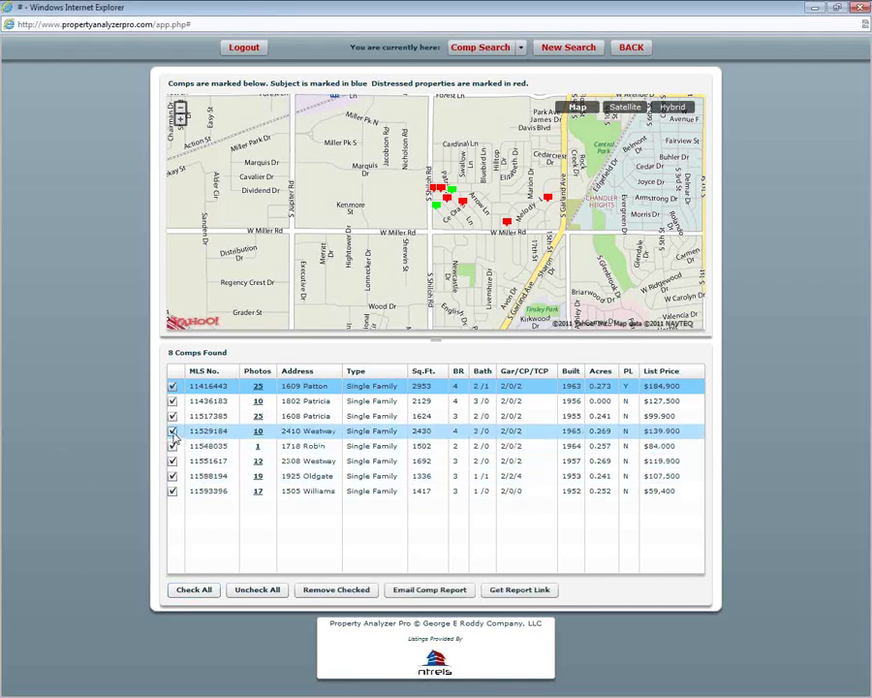
{"action": "left_click", "coordinate": [173, 431]}
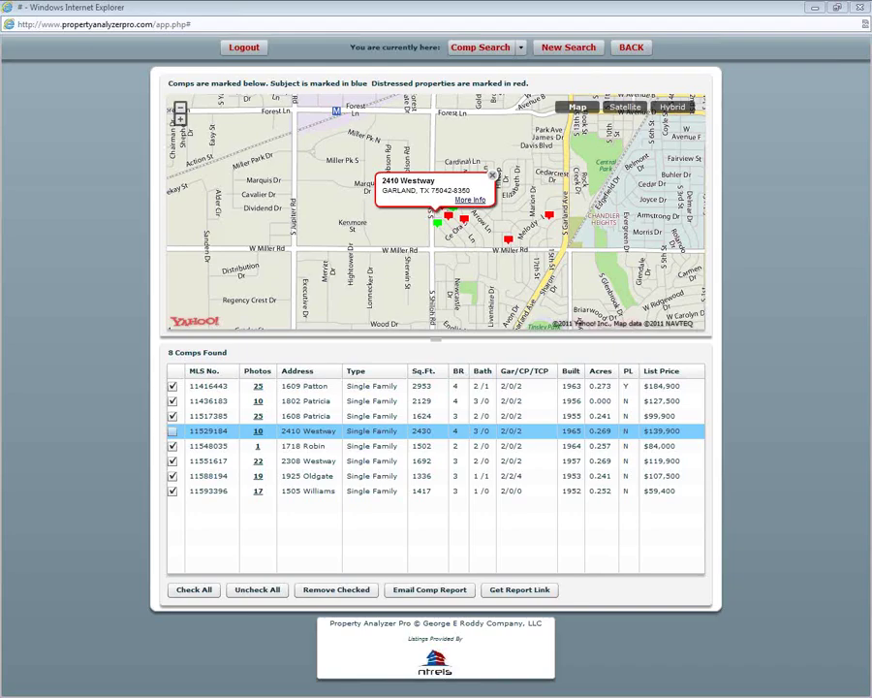
{"action": "left_click", "coordinate": [173, 431]}
{"action": "left_click", "coordinate": [173, 404]}
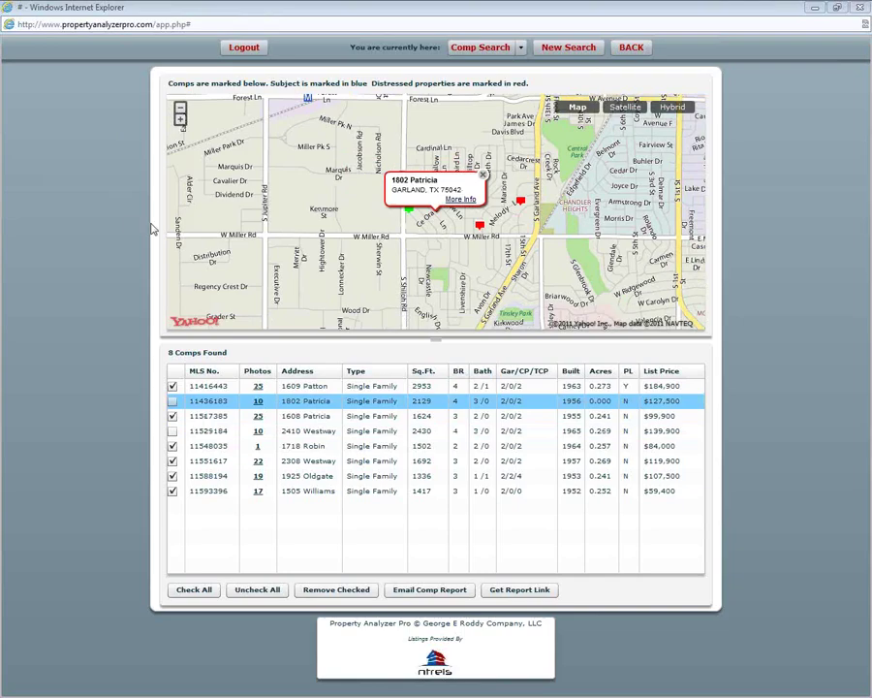
{"action": "left_click", "coordinate": [172, 461]}
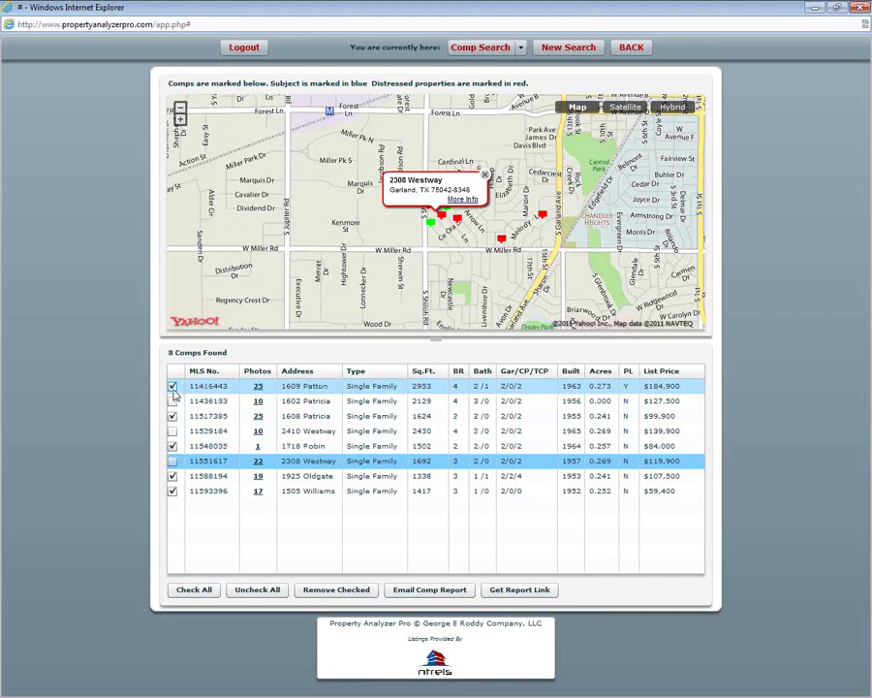
{"action": "left_click", "coordinate": [330, 591]}
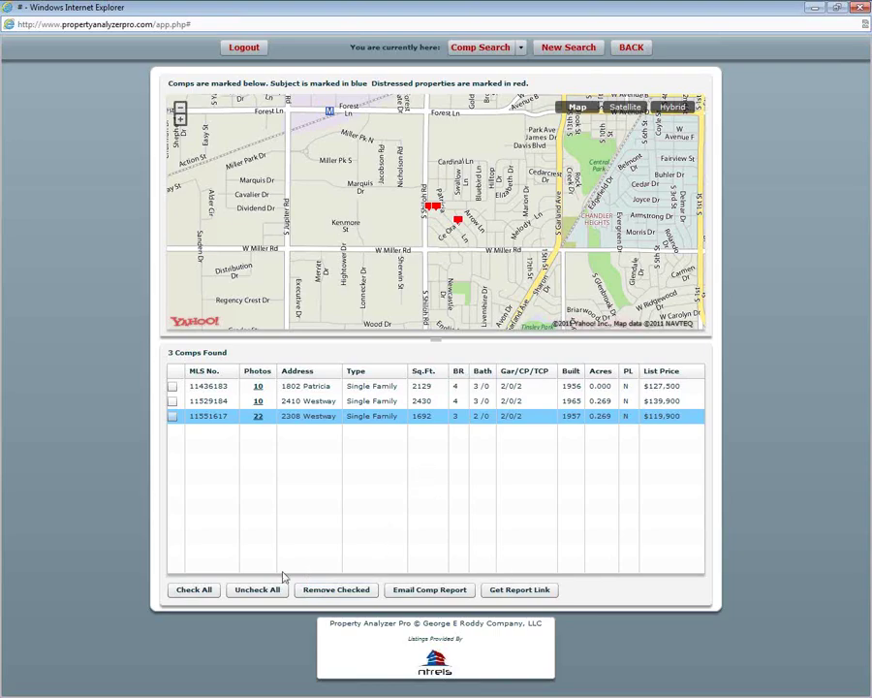
- Check the three remaining comps and open their Comparative Market Analysis report
{"action": "left_click", "coordinate": [208, 592]}
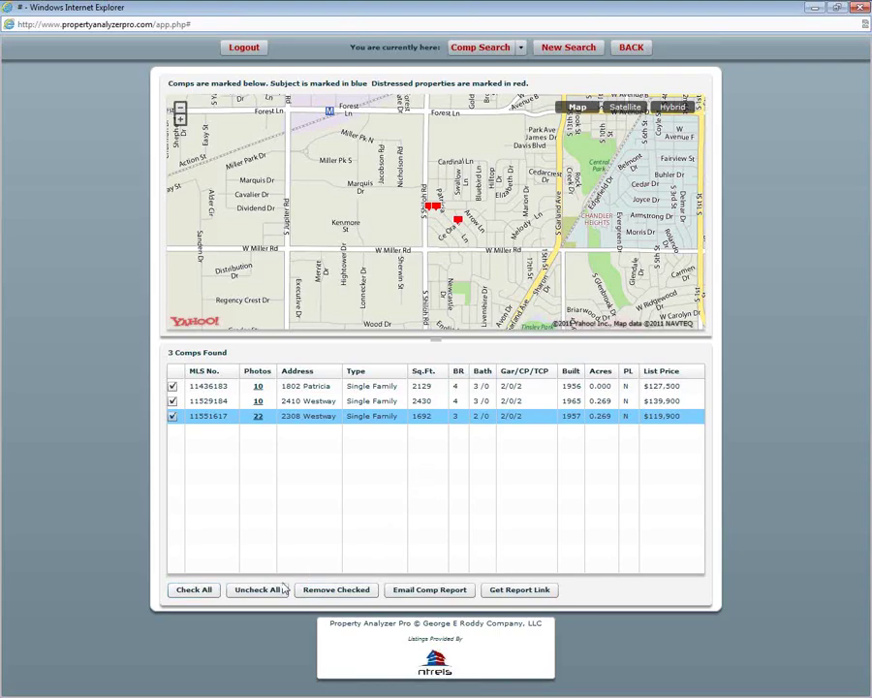
{"action": "left_click", "coordinate": [513, 590]}
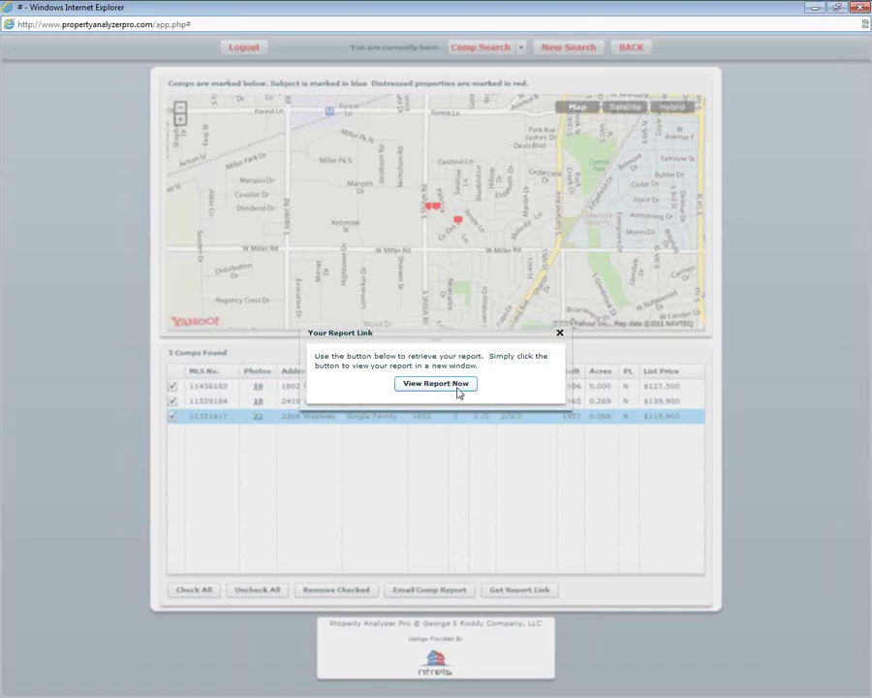
{"action": "left_click", "coordinate": [459, 392]}
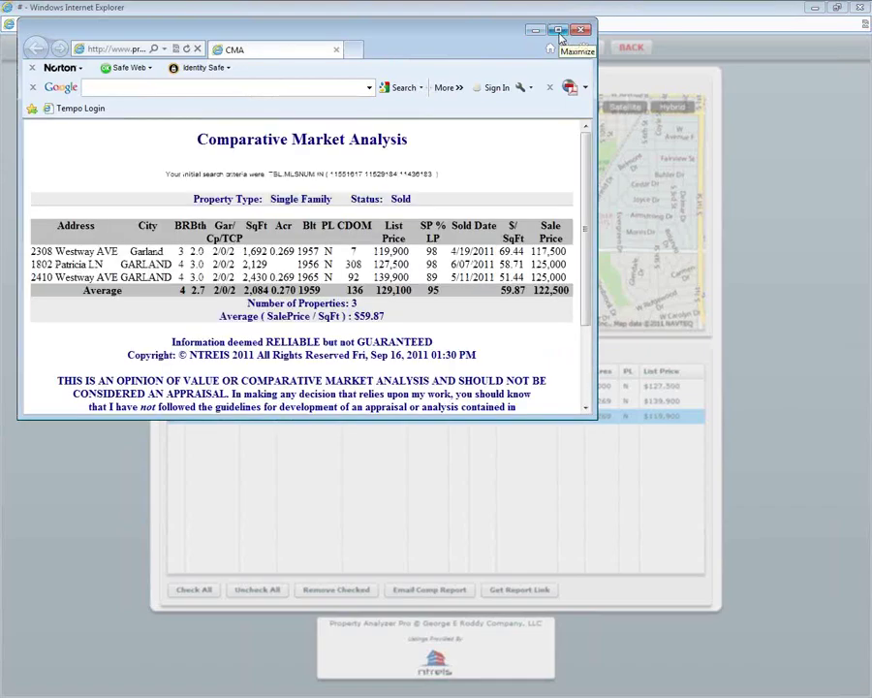
- Maximize the CMA report and review the three Garland comps averaging a $122,500 sale price
{"action": "left_click", "coordinate": [559, 32]}
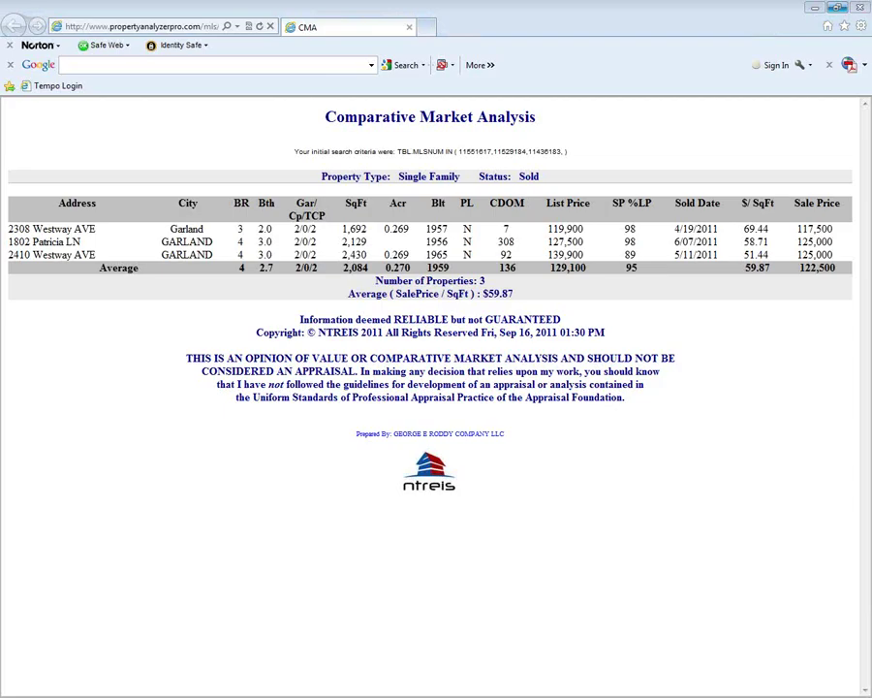
- Check the bedroom and bath counts on the DCAD appraisal page, then return to the CMA report
{"action": "left_click_drag", "start_coordinate": [0, 97], "coordinate": [339, 95]}
{"action": "double_click", "coordinate": [339, 95]}
{"action": "scroll", "coordinate": [765, 315], "scroll_direction": "down", "scroll_amount": 1}
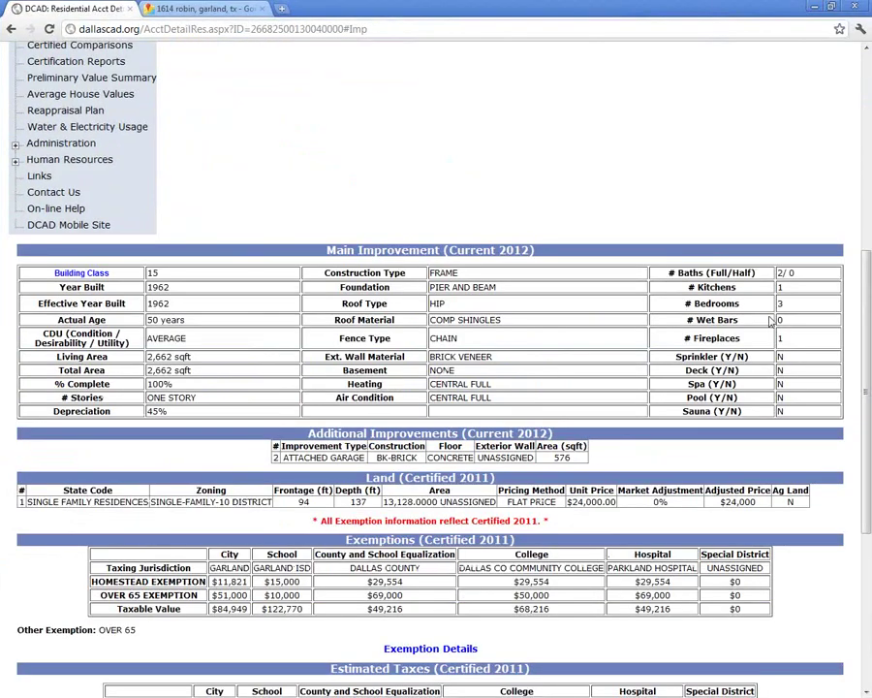
{"action": "left_click_drag", "start_coordinate": [777, 306], "coordinate": [777, 274]}
{"action": "left_click", "coordinate": [786, 306]}
{"action": "left_click", "coordinate": [585, 405]}
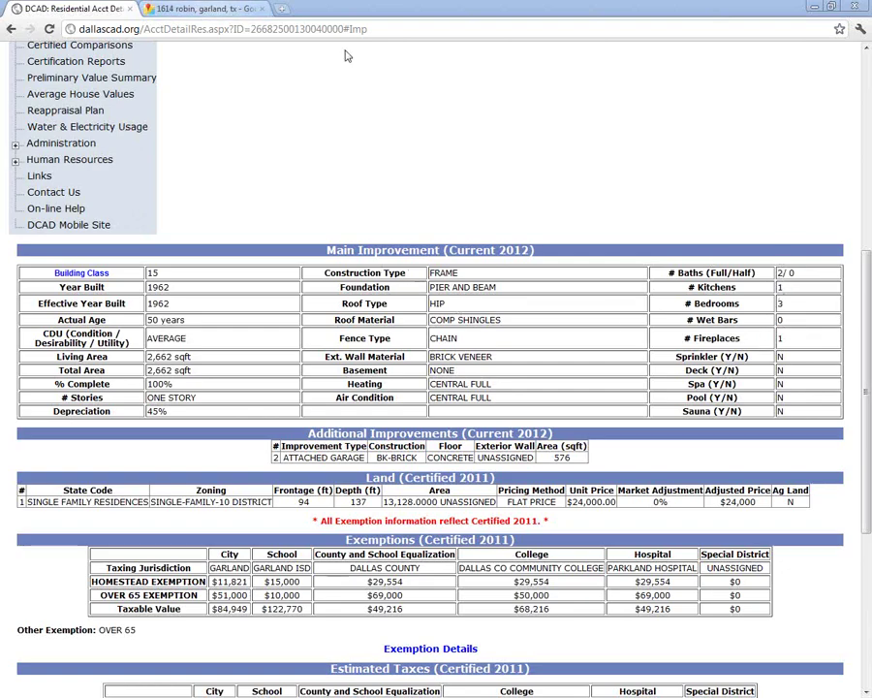
{"action": "double_click", "coordinate": [388, 9]}
{"action": "key", "text": "alt+Tab"}
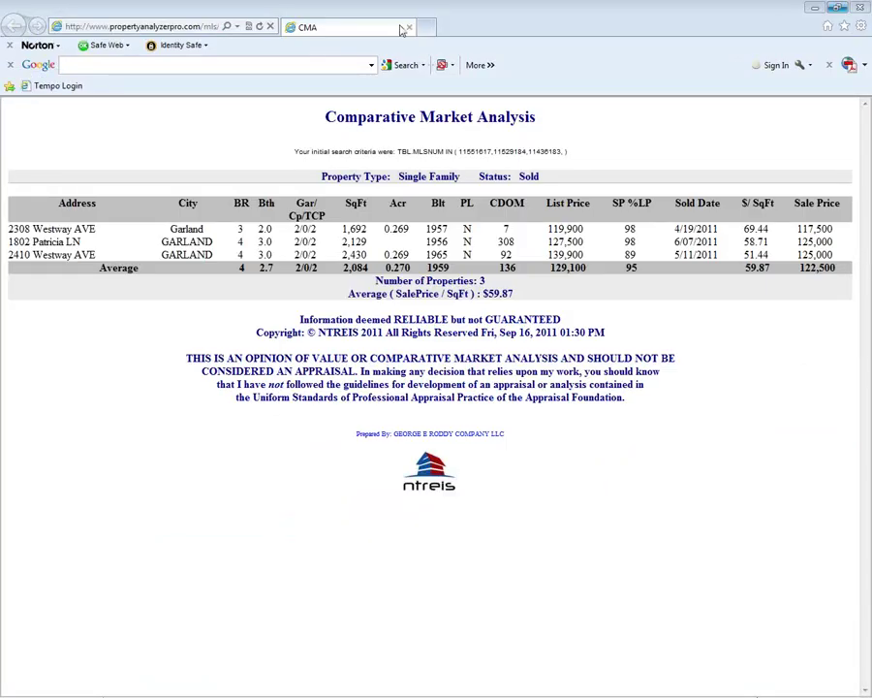
{"action": "key", "text": "alt+Tab"}
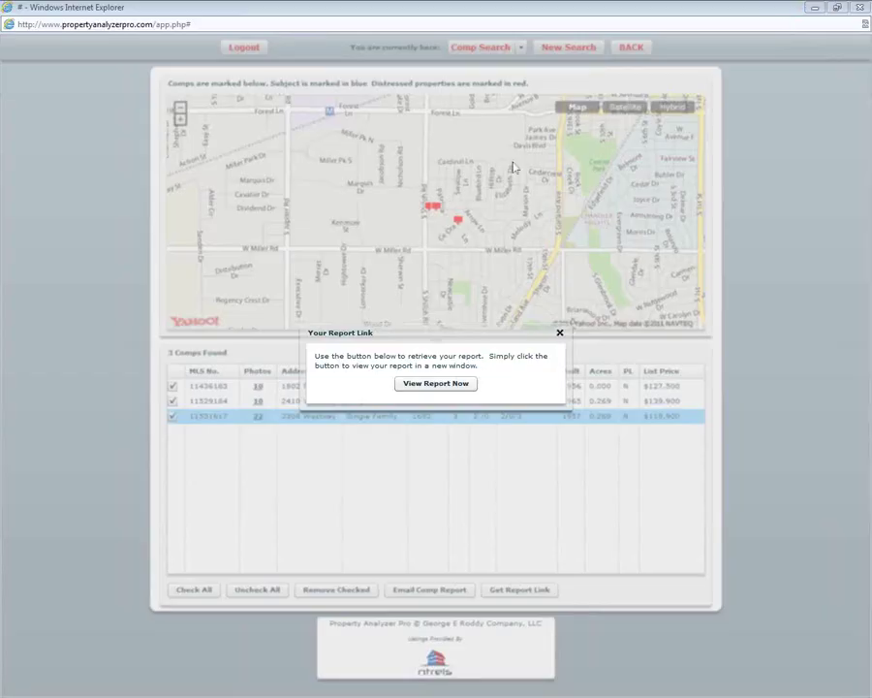
{"action": "left_click", "coordinate": [561, 335]}
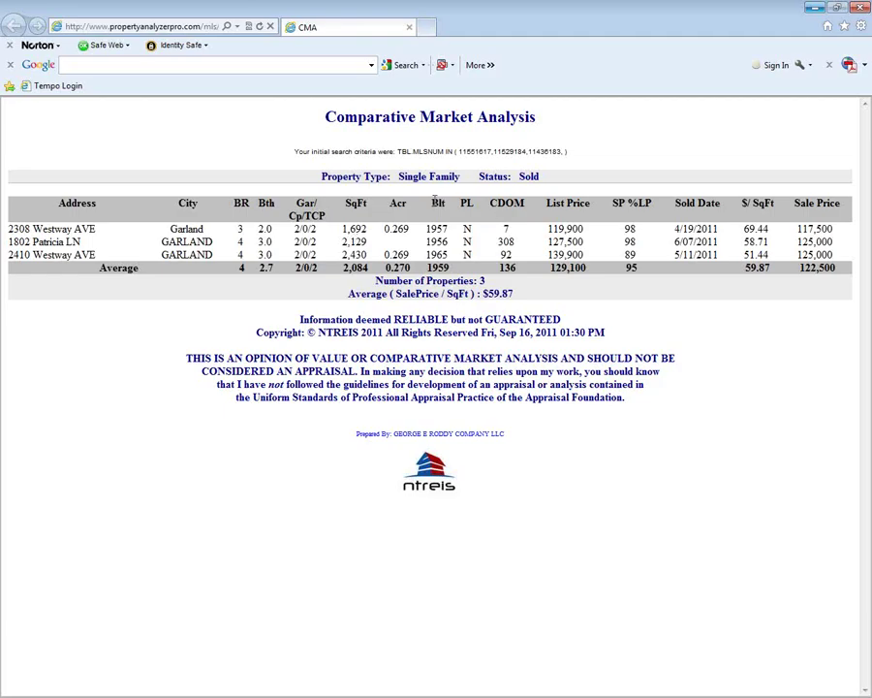
- Print the Comparative Market Analysis to PDF995 and save it as a PDF named CMA
{"action": "key", "text": "ctrl+p"}
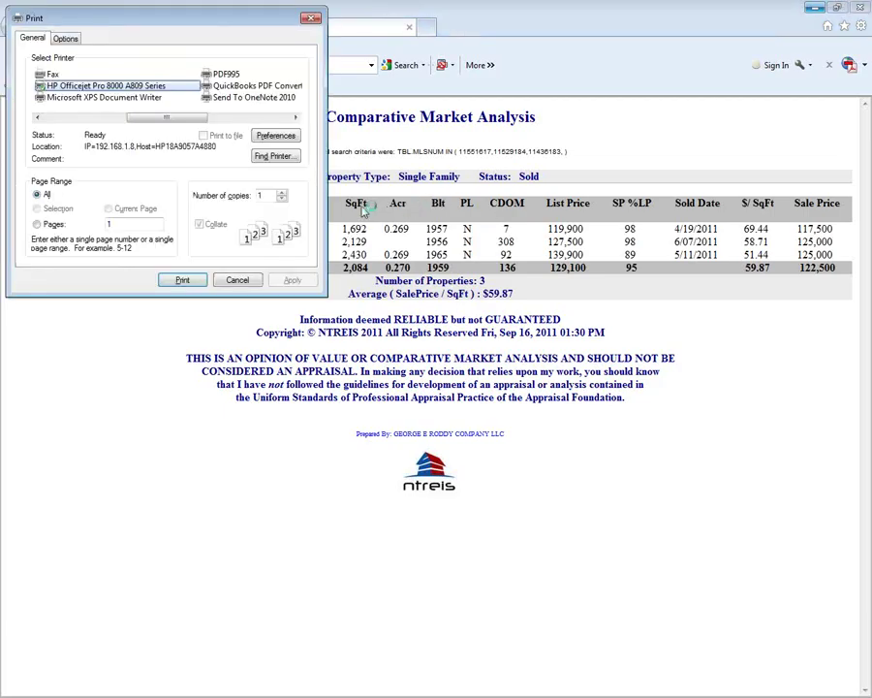
{"action": "left_click", "coordinate": [223, 75]}
{"action": "left_click", "coordinate": [188, 281]}
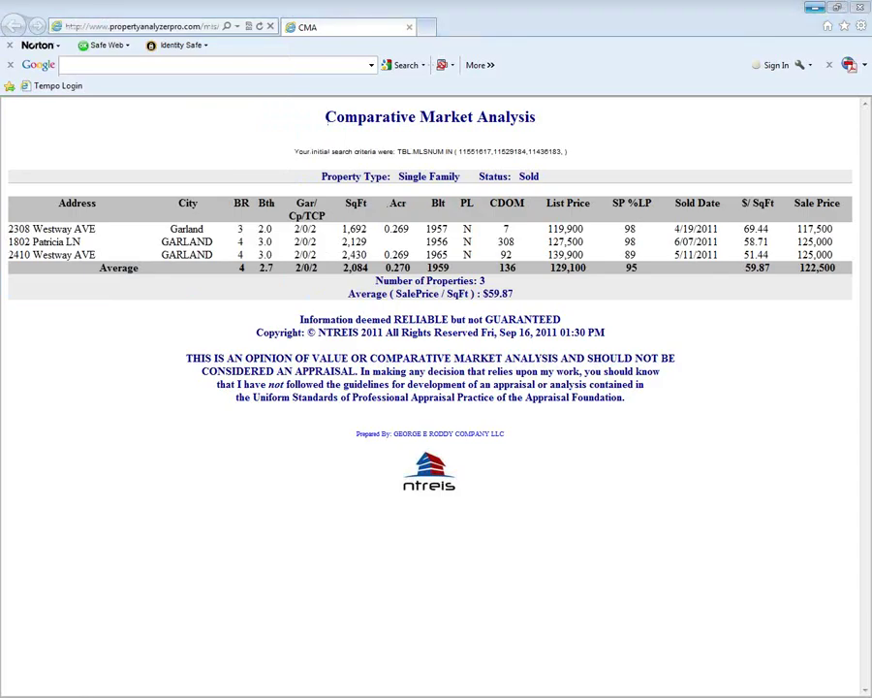
{"action": "left_click_drag", "start_coordinate": [369, 116], "coordinate": [495, 136]}
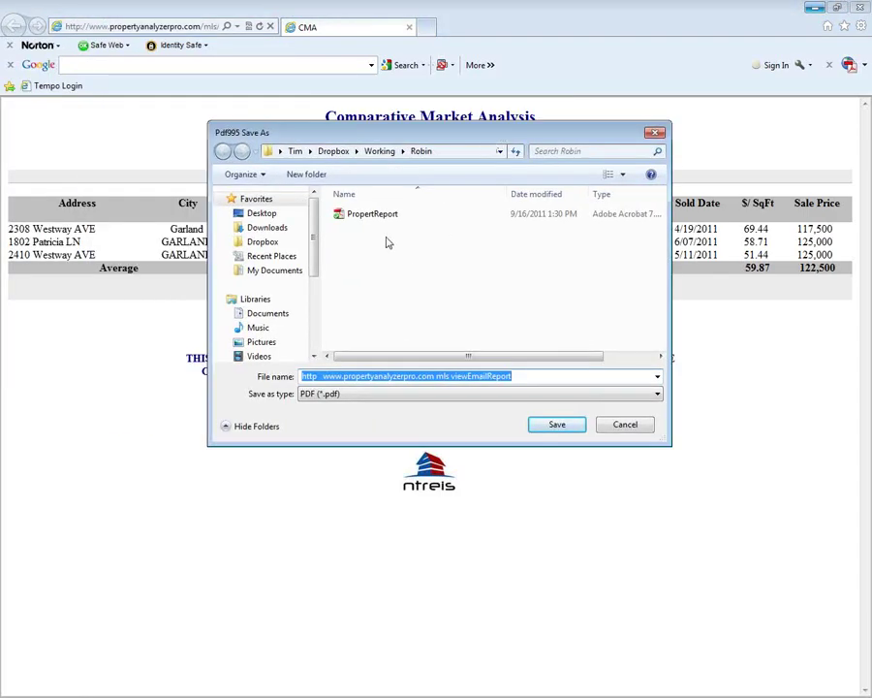
{"action": "type", "text": "CMA"}
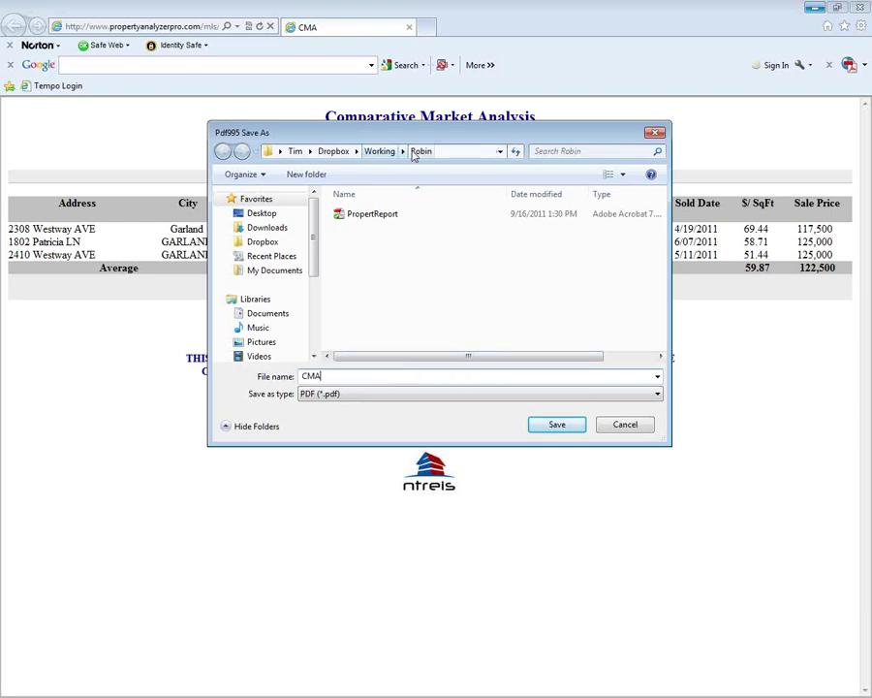
{"action": "left_click", "coordinate": [558, 426]}
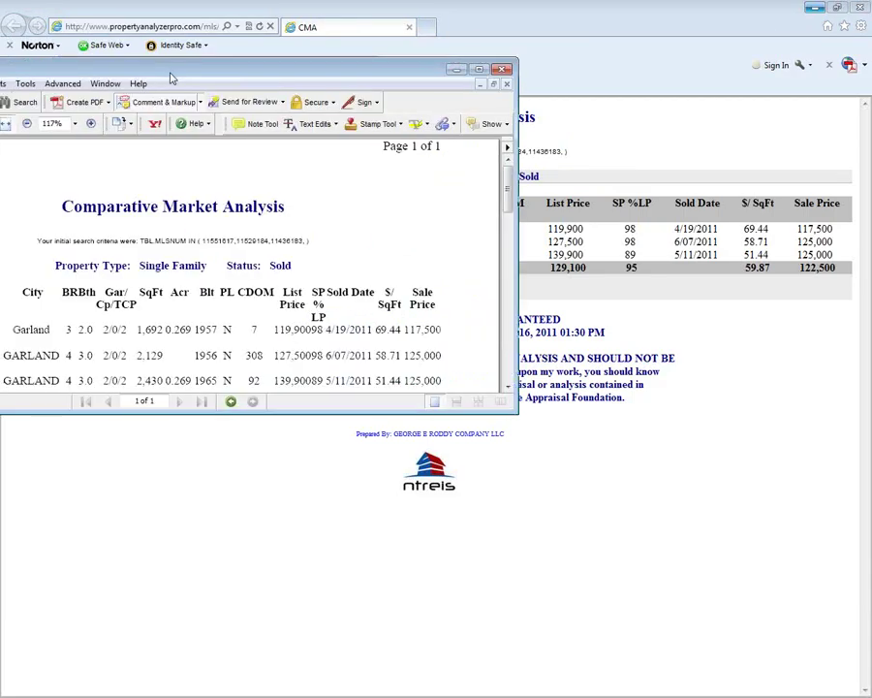
- Maximize the CMA.pdf window in Acrobat and scroll through the report
{"action": "left_click_drag", "start_coordinate": [171, 77], "coordinate": [370, 89]}
{"action": "double_click", "coordinate": [369, 88]}
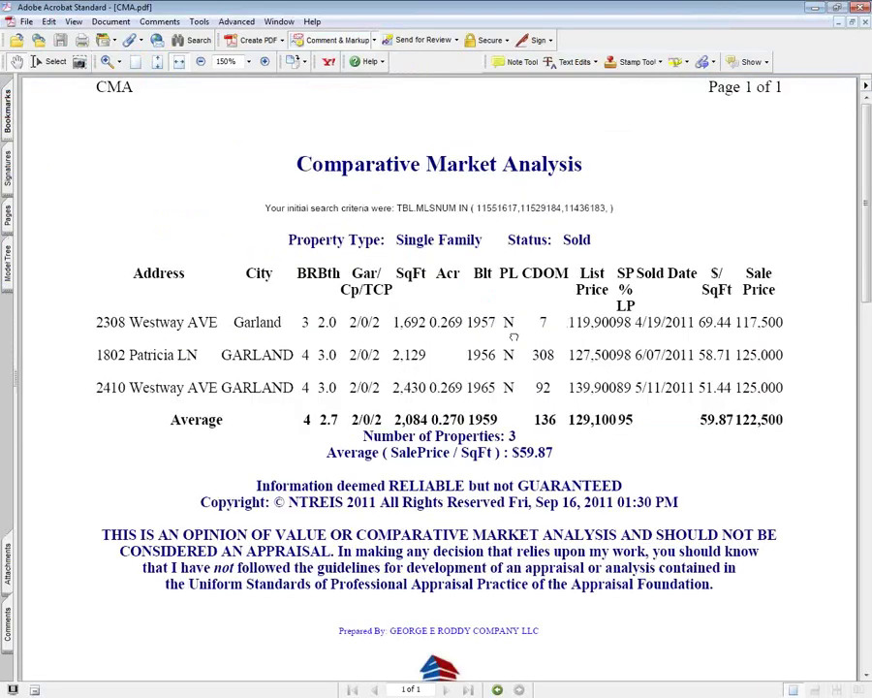
{"action": "scroll", "coordinate": [513, 334], "scroll_direction": "down", "scroll_amount": 5}
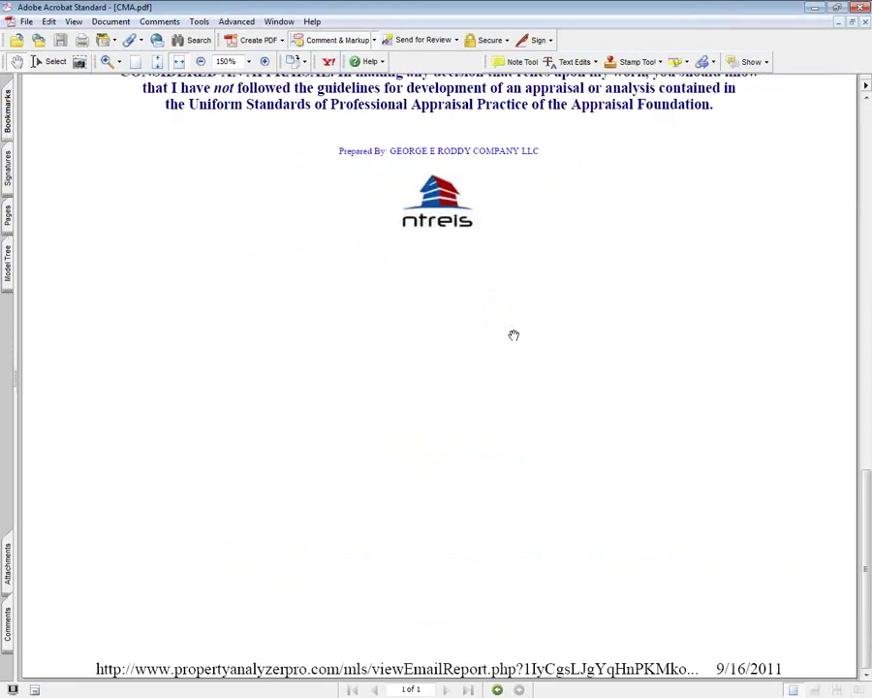
{"action": "scroll", "coordinate": [513, 334], "scroll_direction": "up", "scroll_amount": 5}
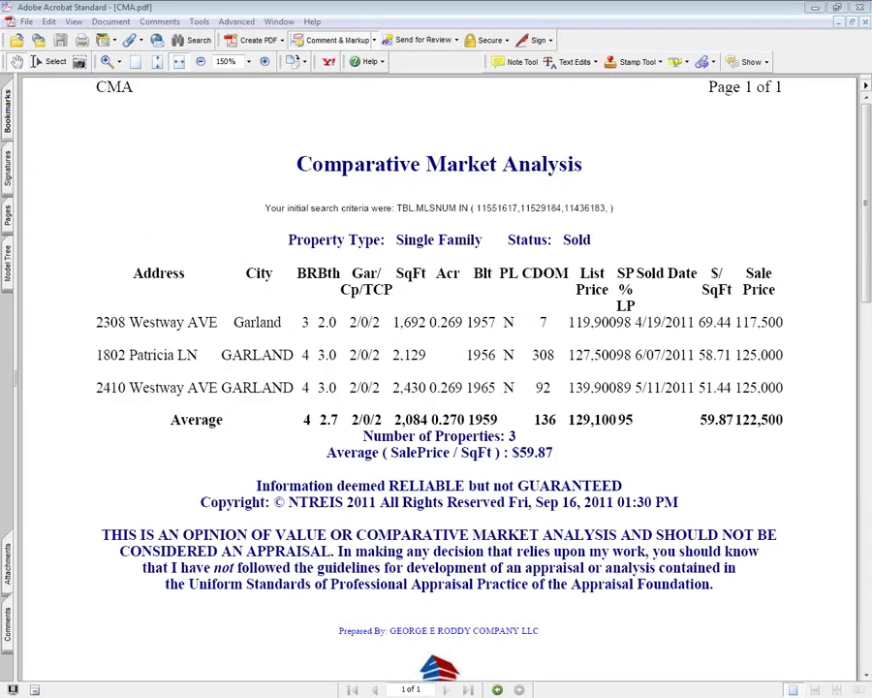
- Review all six listings in PropertReport.pdf, then close Acrobat and the CMA browser window
{"action": "key", "text": "ctrl+tab"}
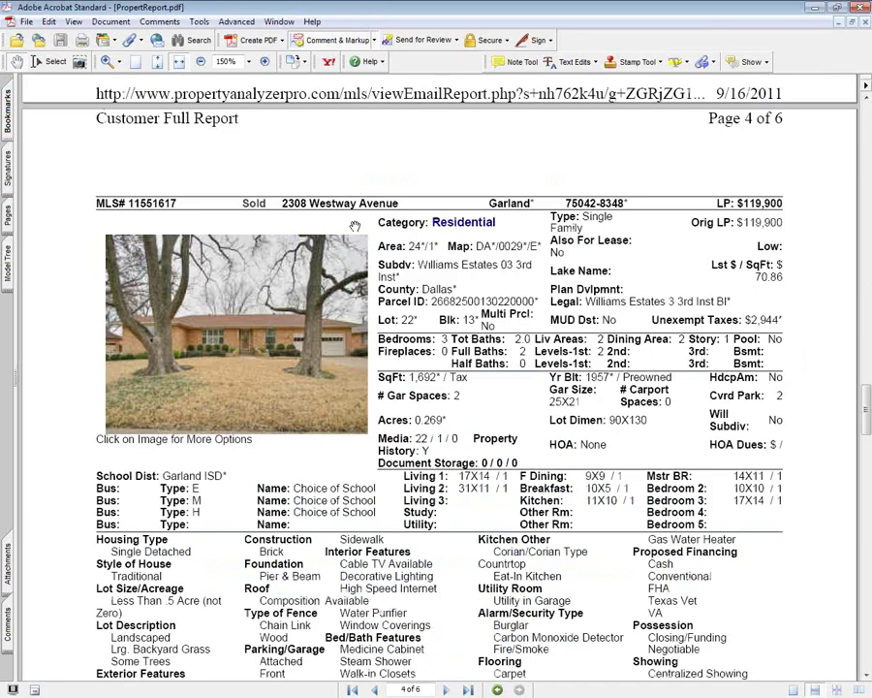
{"action": "key", "text": "Home"}
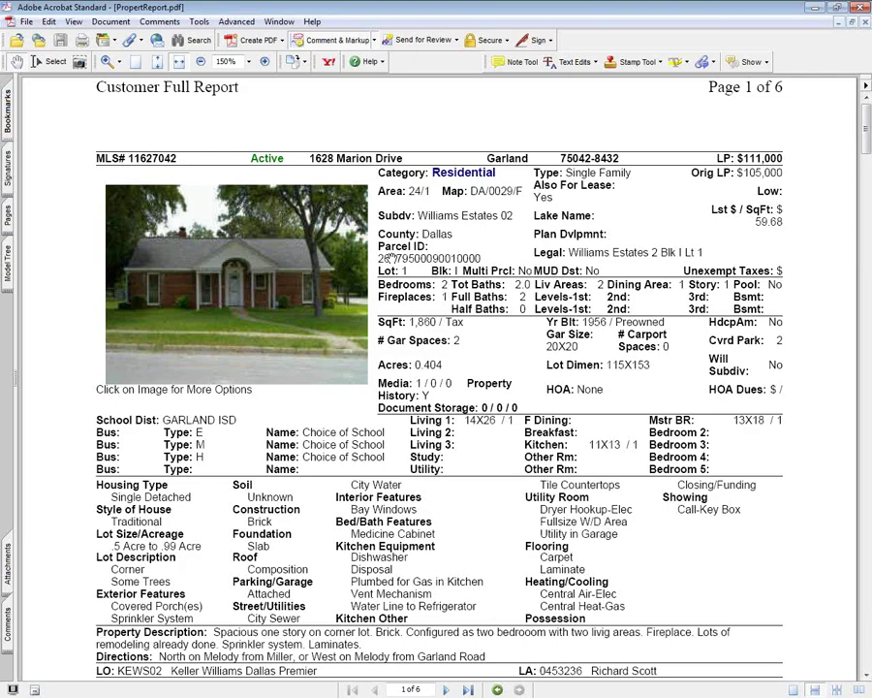
{"action": "scroll", "coordinate": [391, 257], "scroll_direction": "down", "scroll_amount": 10}
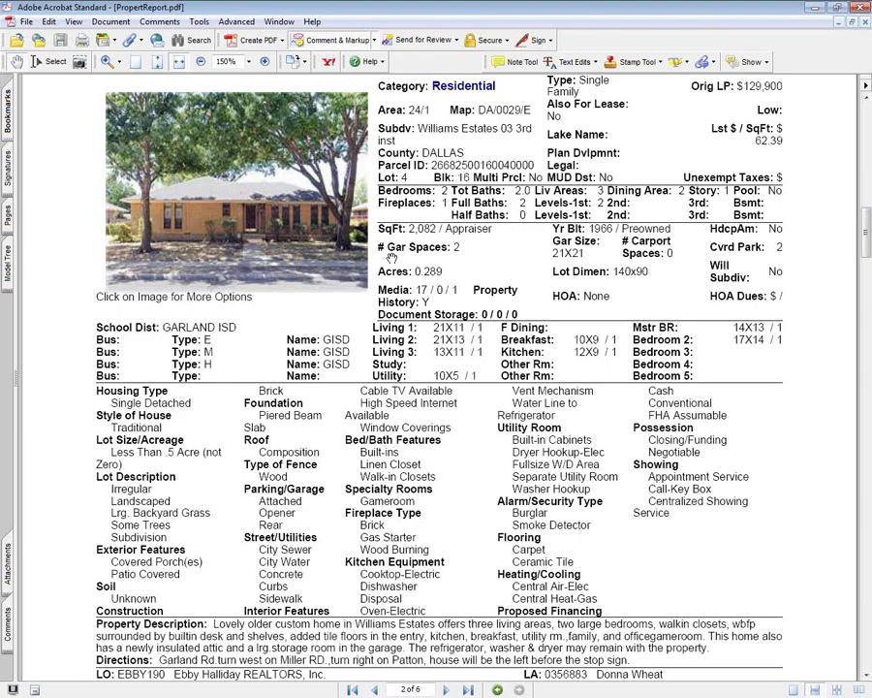
{"action": "scroll", "coordinate": [391, 257], "scroll_direction": "down", "scroll_amount": 10}
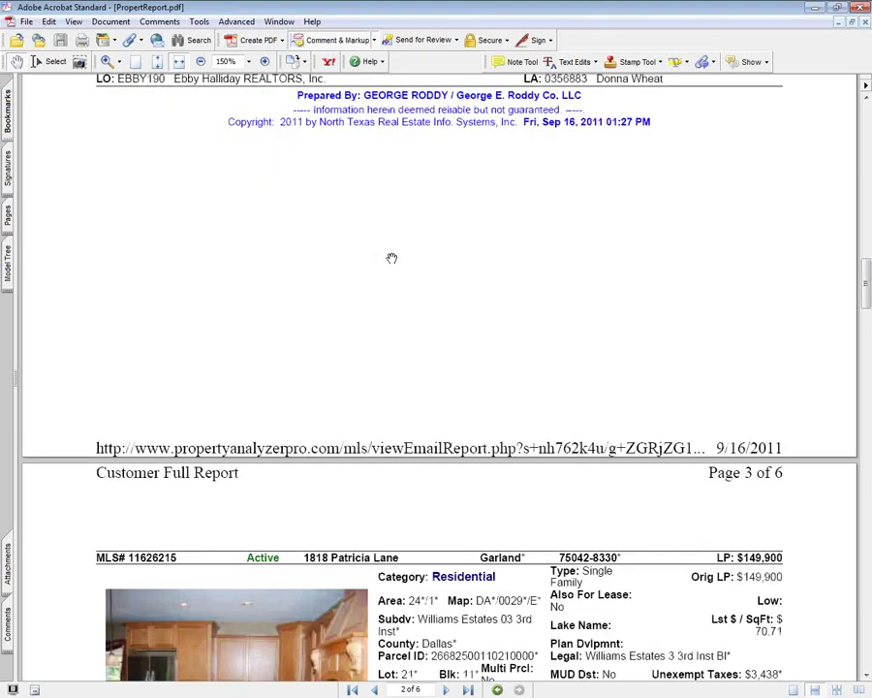
{"action": "scroll", "coordinate": [391, 256], "scroll_direction": "up", "scroll_amount": 2}
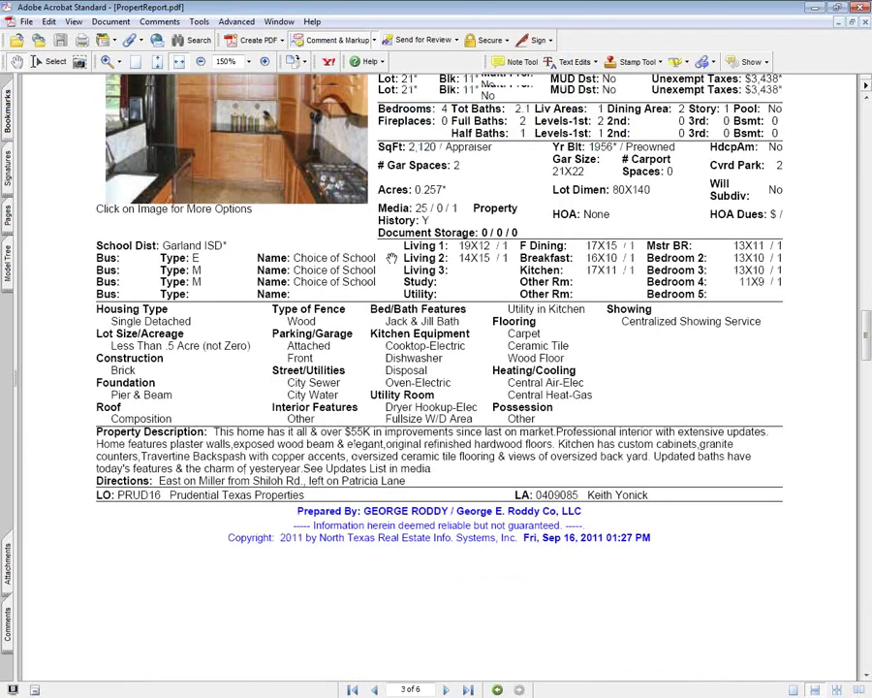
{"action": "scroll", "coordinate": [391, 257], "scroll_direction": "up", "scroll_amount": 3}
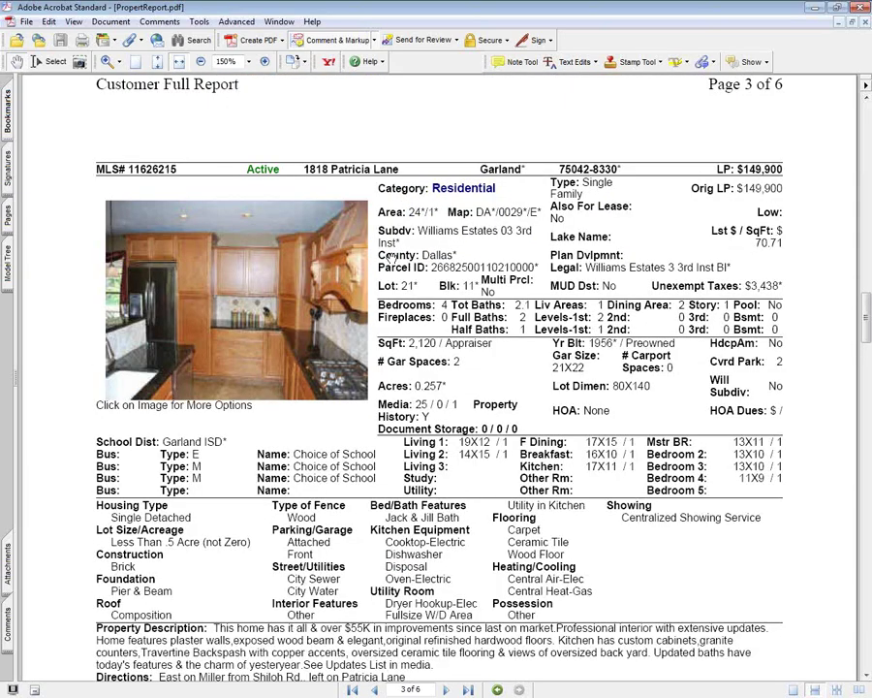
{"action": "scroll", "coordinate": [391, 257], "scroll_direction": "up", "scroll_amount": 1}
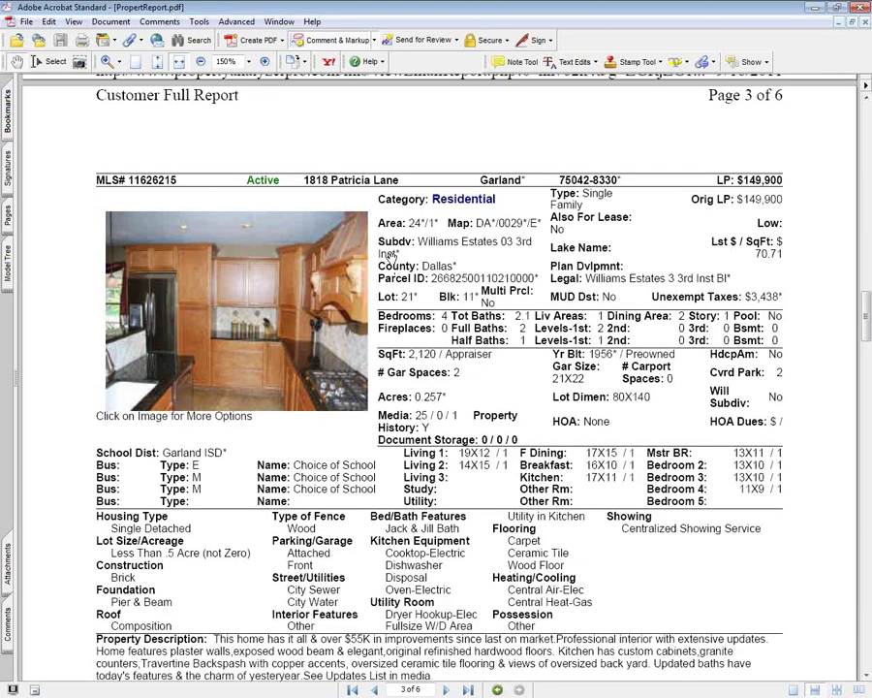
{"action": "scroll", "coordinate": [390, 257], "scroll_direction": "down", "scroll_amount": 15}
{"action": "scroll", "coordinate": [391, 258], "scroll_direction": "down", "scroll_amount": 15}
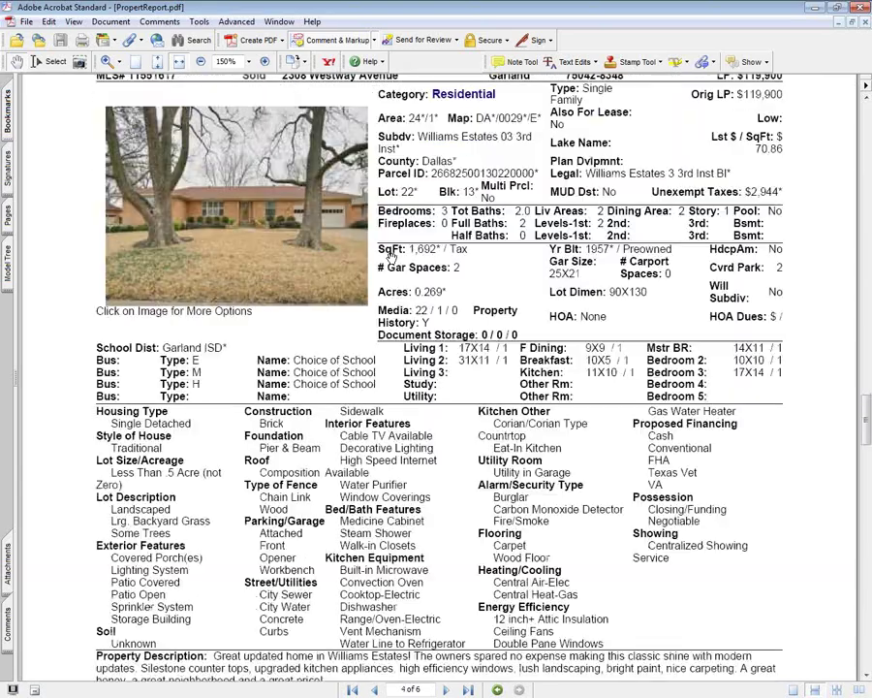
{"action": "scroll", "coordinate": [391, 255], "scroll_direction": "up", "scroll_amount": 2}
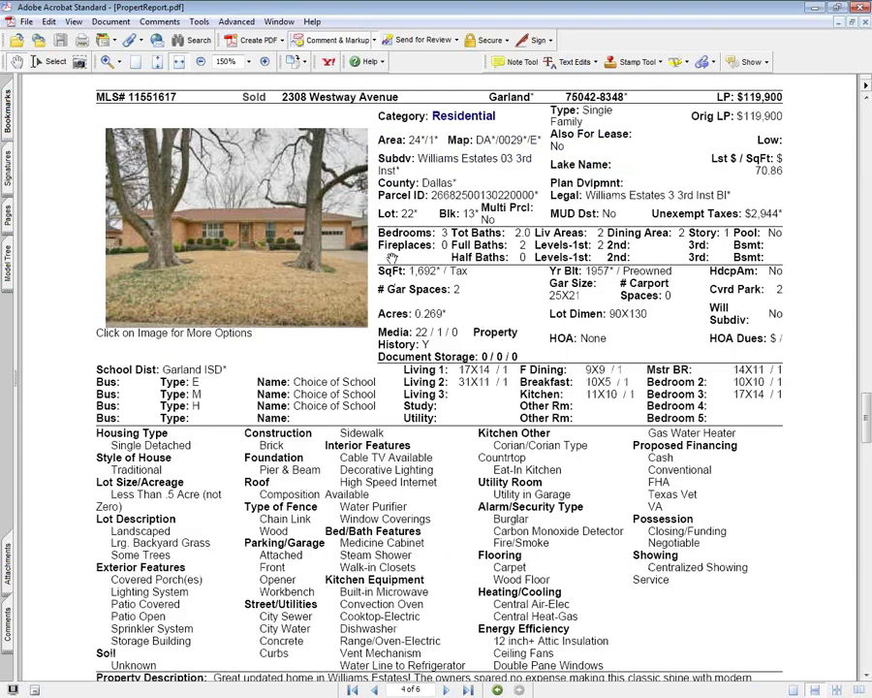
{"action": "scroll", "coordinate": [391, 258], "scroll_direction": "down", "scroll_amount": 20}
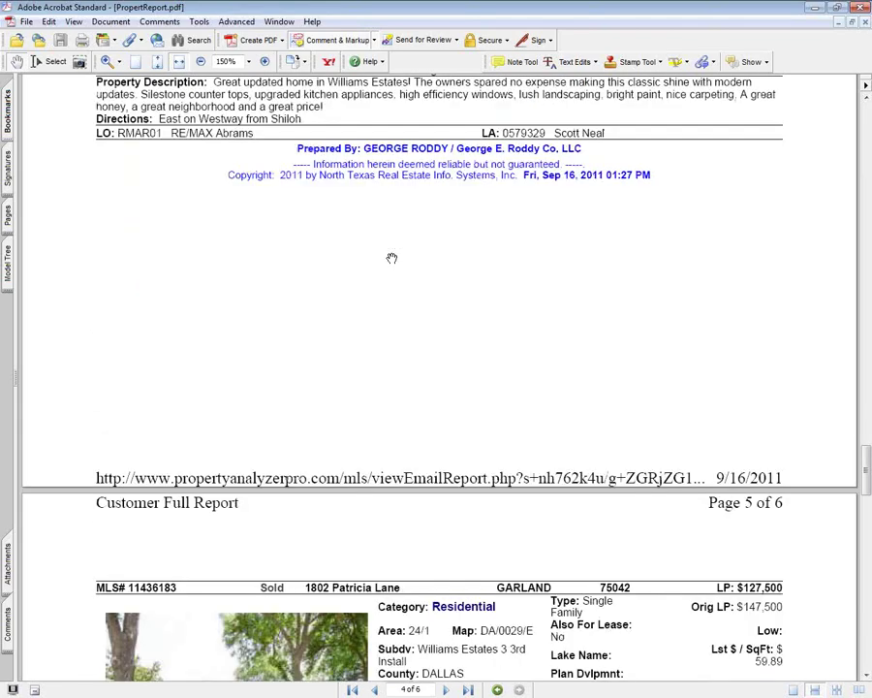
{"action": "scroll", "coordinate": [390, 254], "scroll_direction": "down", "scroll_amount": 10}
{"action": "scroll", "coordinate": [390, 256], "scroll_direction": "up", "scroll_amount": 20}
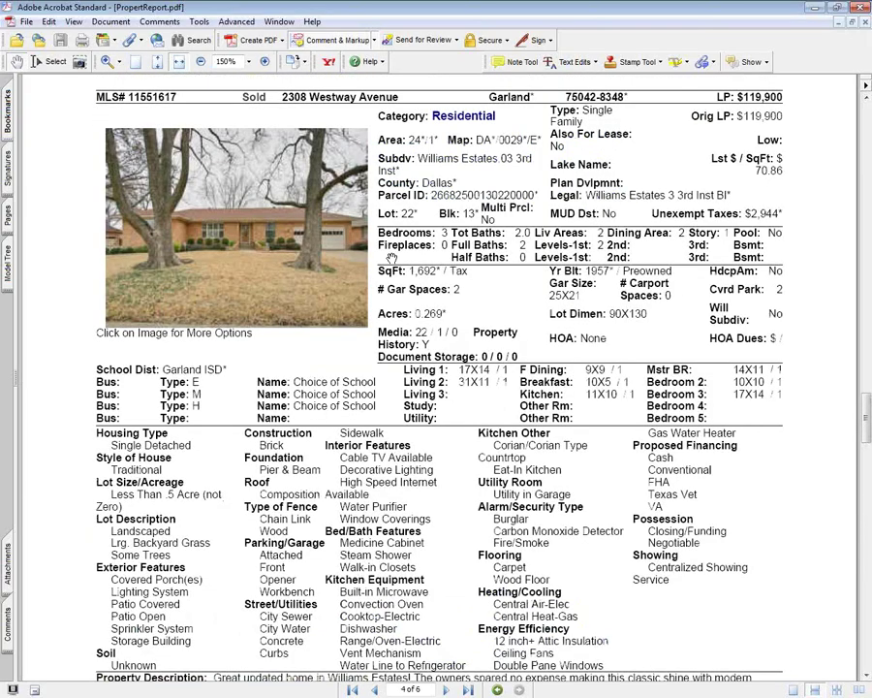
{"action": "scroll", "coordinate": [392, 258], "scroll_direction": "down", "scroll_amount": 20}
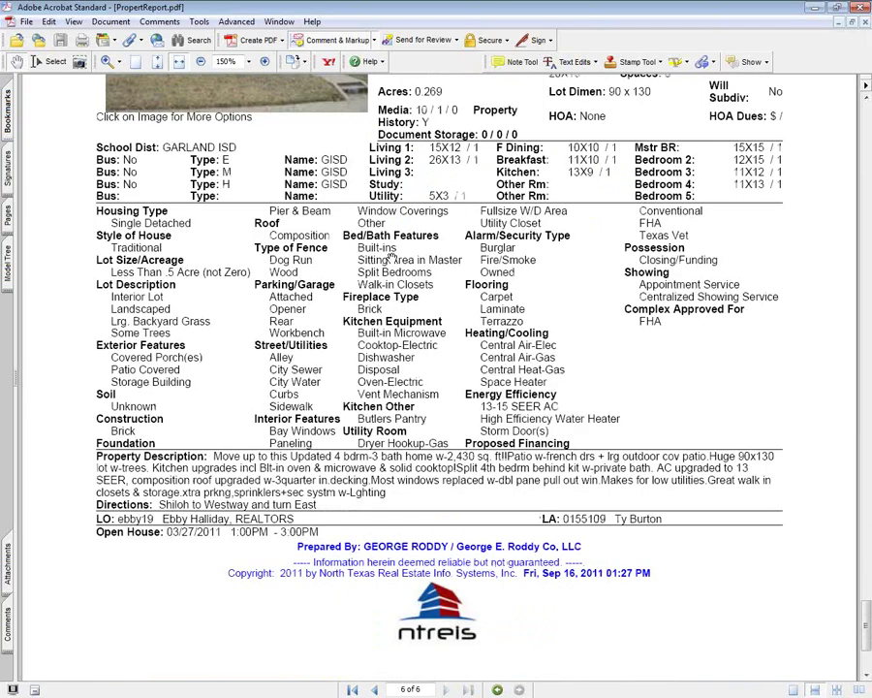
{"action": "scroll", "coordinate": [391, 256], "scroll_direction": "up", "scroll_amount": 4}
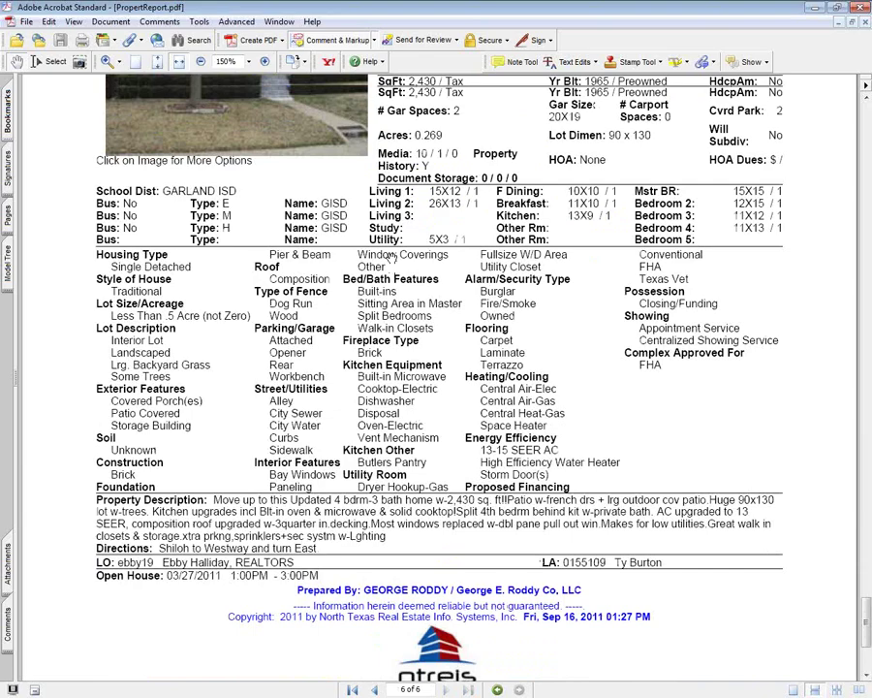
{"action": "scroll", "coordinate": [392, 258], "scroll_direction": "up", "scroll_amount": 2}
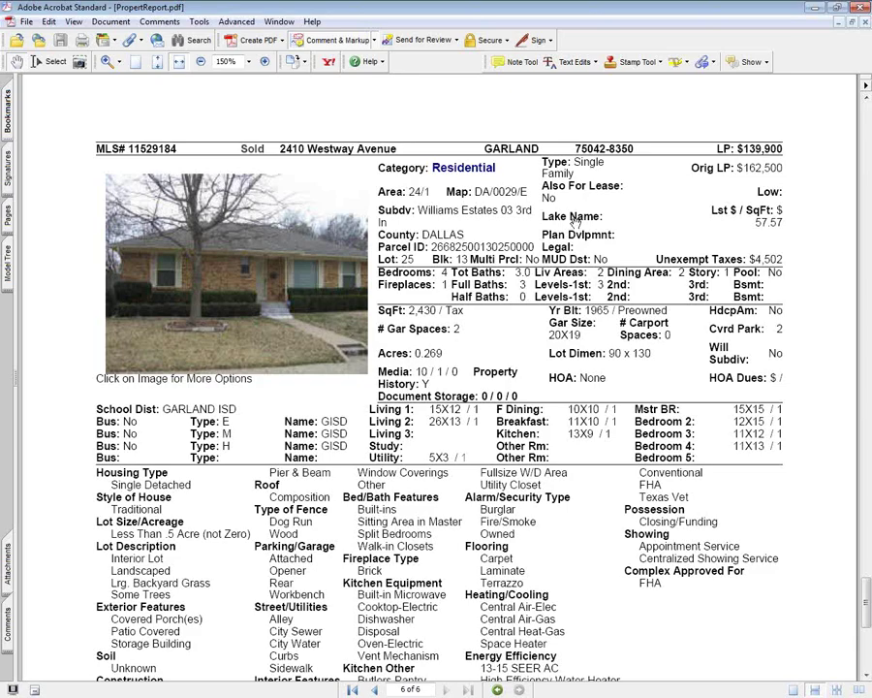
{"action": "left_click", "coordinate": [858, 9]}
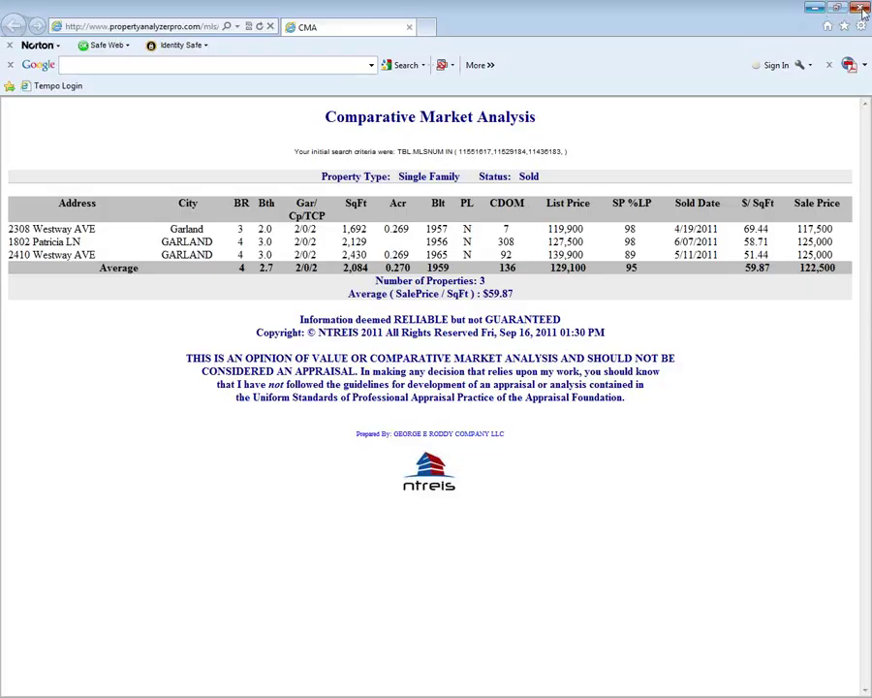
{"action": "left_click", "coordinate": [861, 8]}
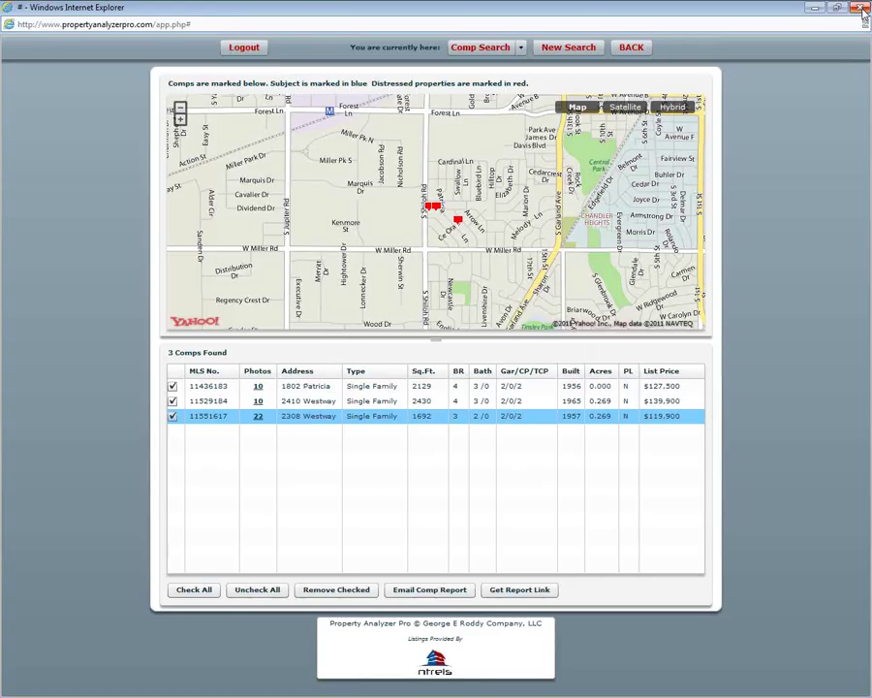
- Go back and rerun Find Comps to reload the 8 results, then close both browser windows
{"action": "left_click", "coordinate": [625, 51]}
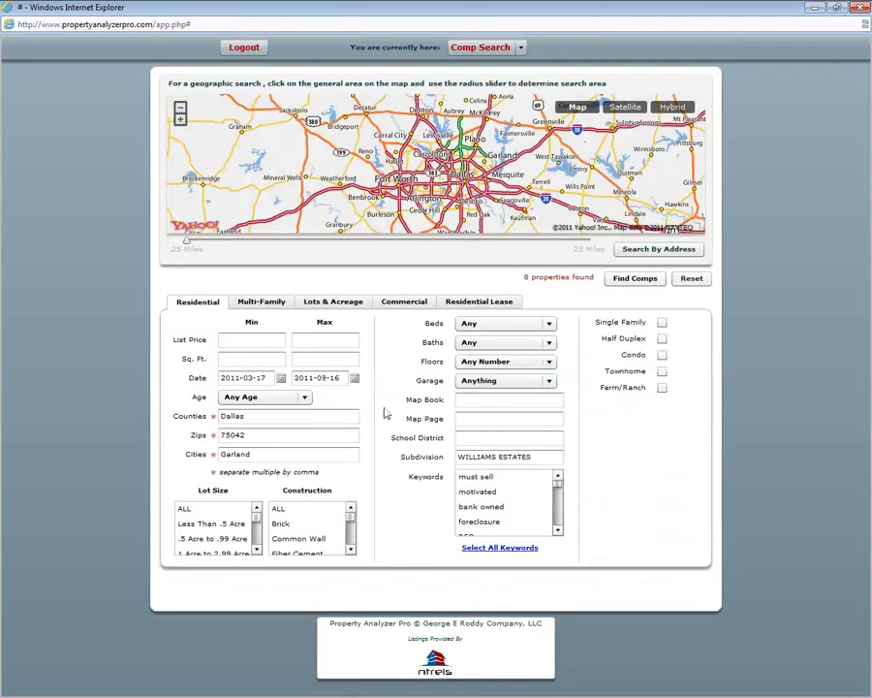
{"action": "left_click", "coordinate": [635, 278]}
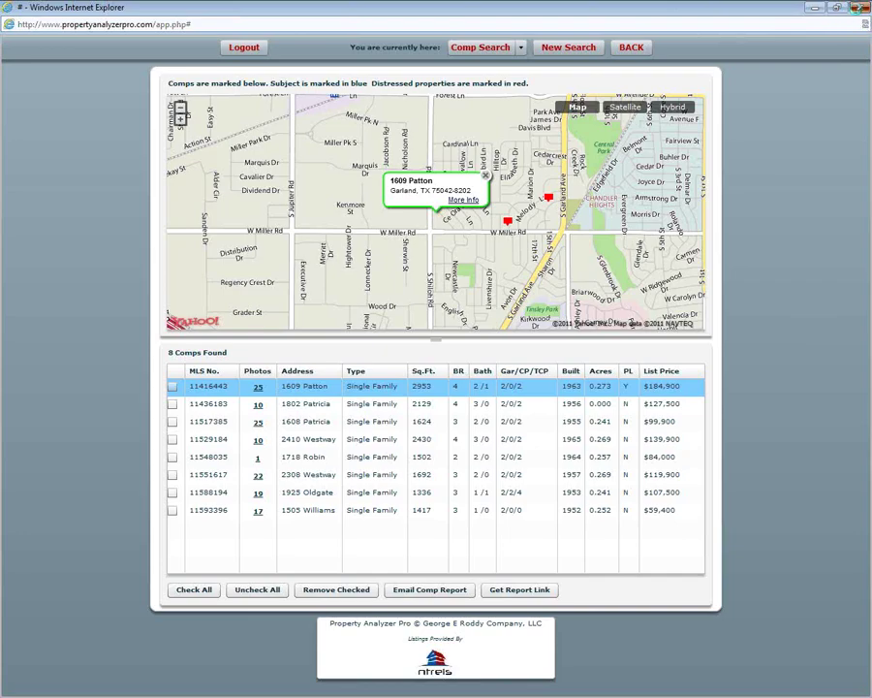
{"action": "left_click", "coordinate": [859, 9]}
{"action": "left_click", "coordinate": [858, 11]}
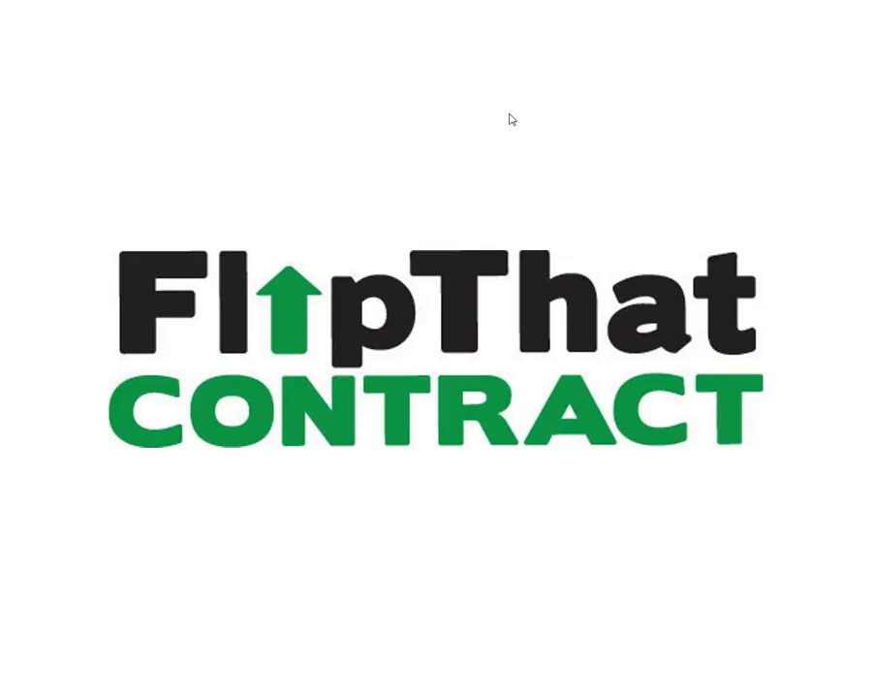